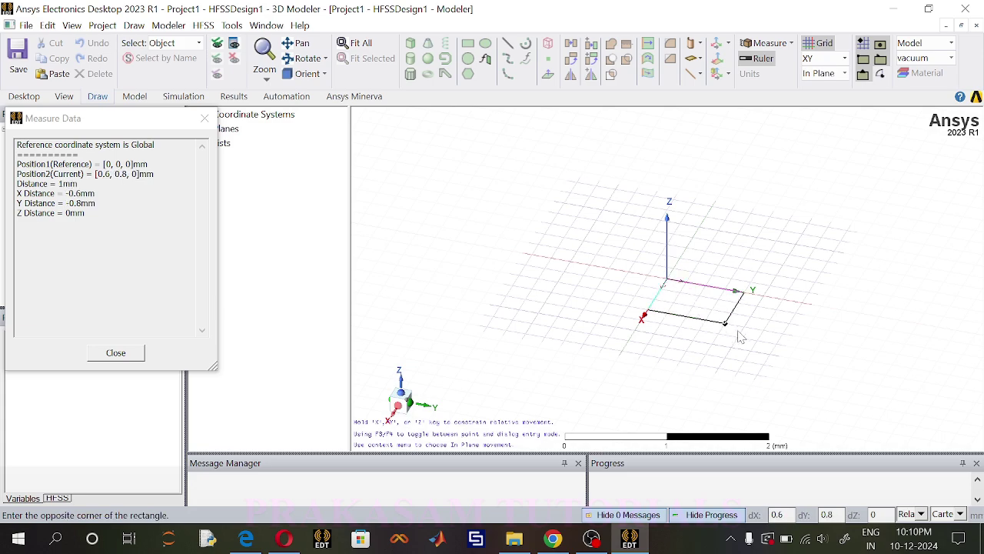
Draw a rectangle about 1 by 1.6 mm from the origin, named GND and coloured light yellow
{"action": "left_click", "coordinate": [786, 358]}
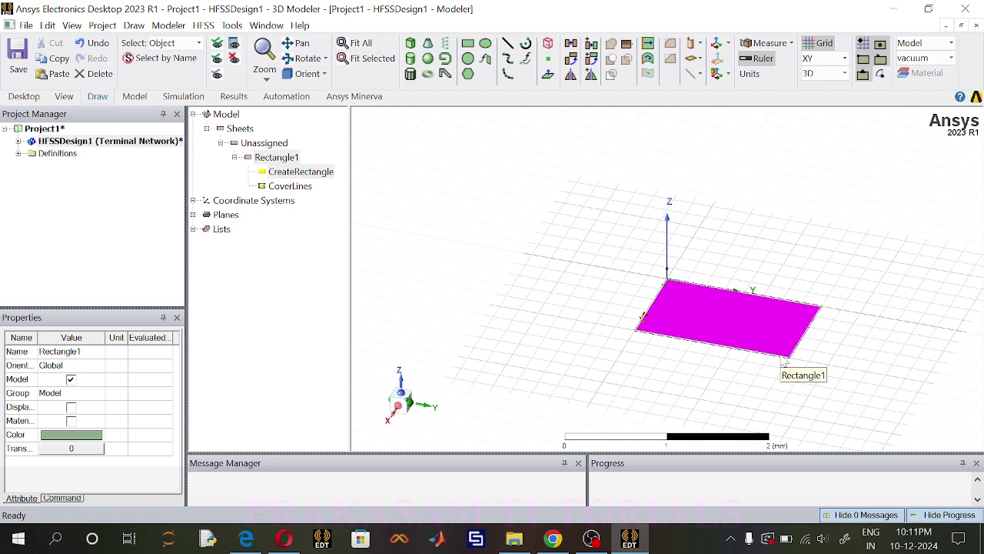
{"action": "double_click", "coordinate": [278, 158]}
{"action": "left_click", "coordinate": [407, 178]}
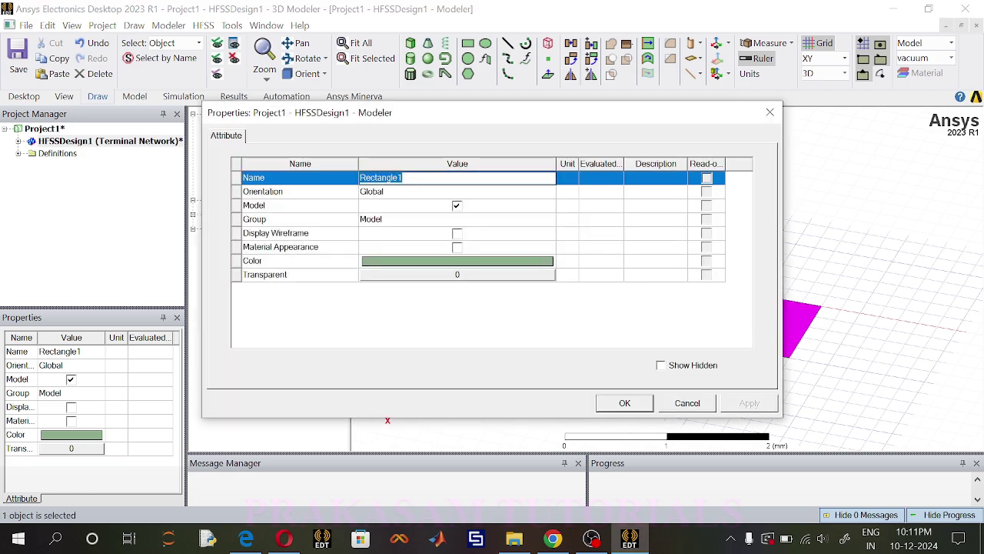
{"action": "type", "text": "GND"}
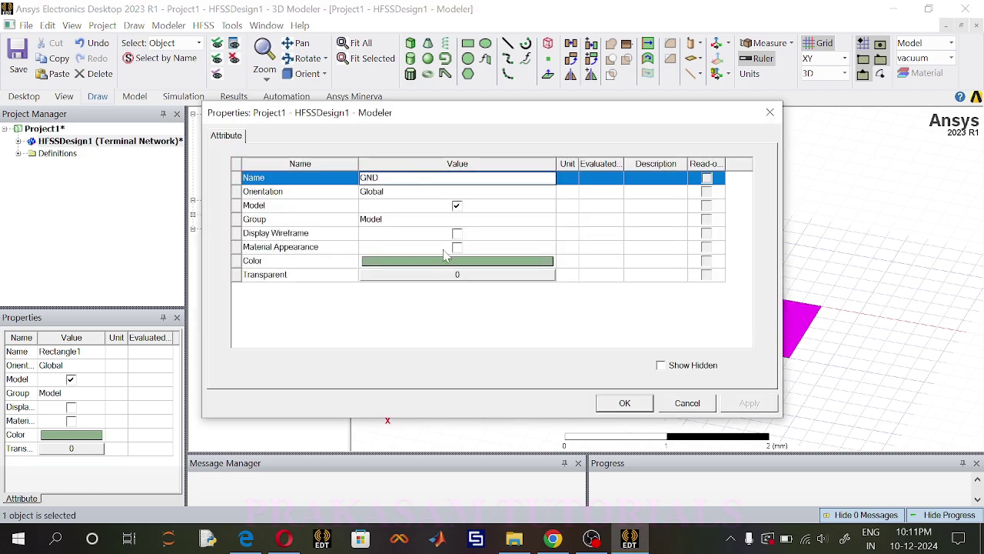
{"action": "left_click", "coordinate": [449, 258]}
{"action": "left_click", "coordinate": [354, 179]}
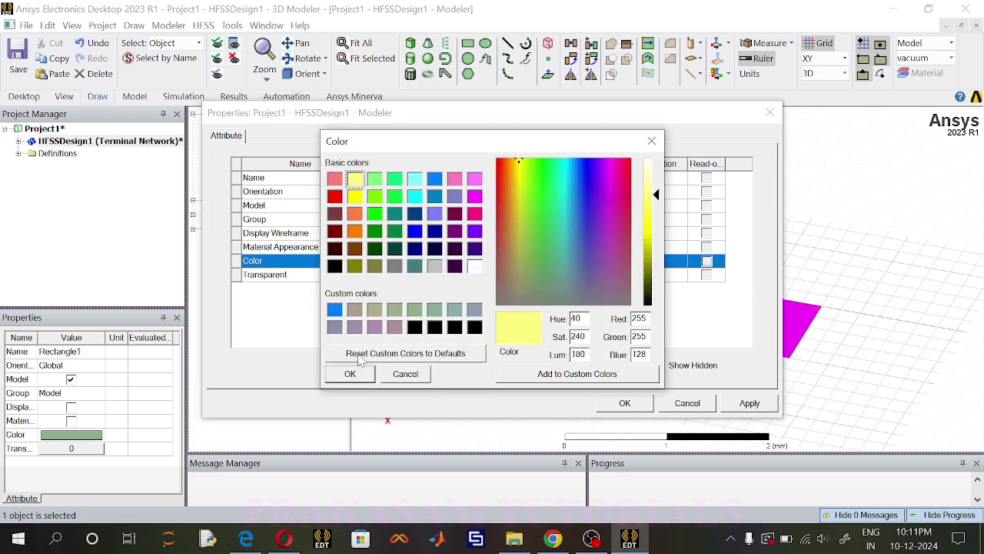
{"action": "left_click", "coordinate": [356, 375]}
{"action": "left_click", "coordinate": [624, 403]}
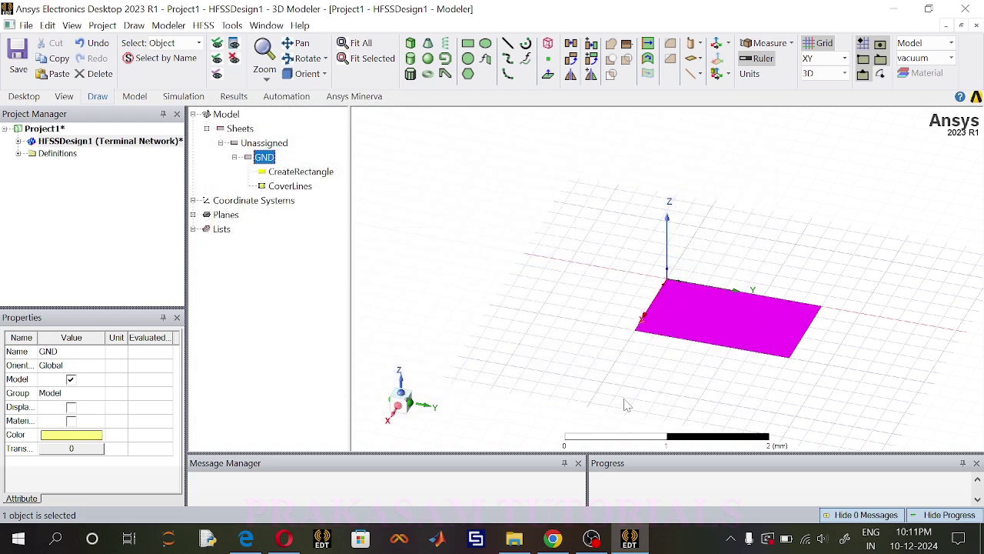
Set the GND rectangle's size to 76 mm in X and 132 mm in Y, with its position at -76/2, 0, 0
{"action": "double_click", "coordinate": [315, 171]}
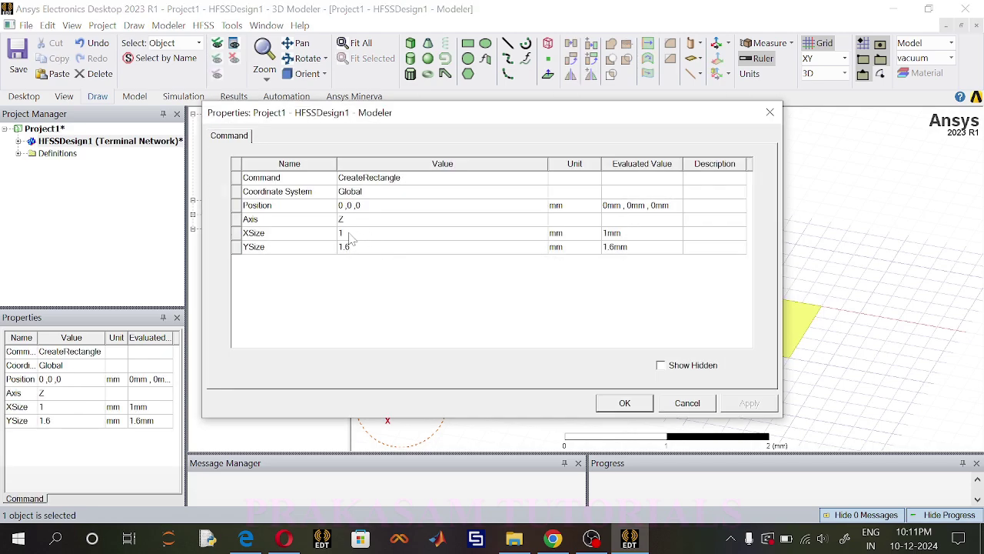
{"action": "left_click", "coordinate": [350, 237]}
{"action": "left_click", "coordinate": [349, 236]}
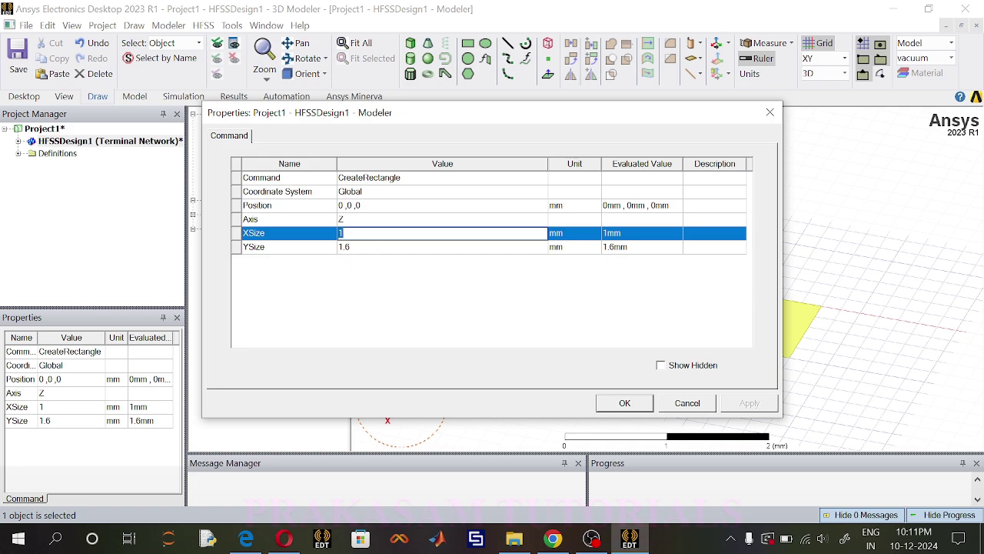
{"action": "type", "text": "76"}
{"action": "key", "text": "Tab"}
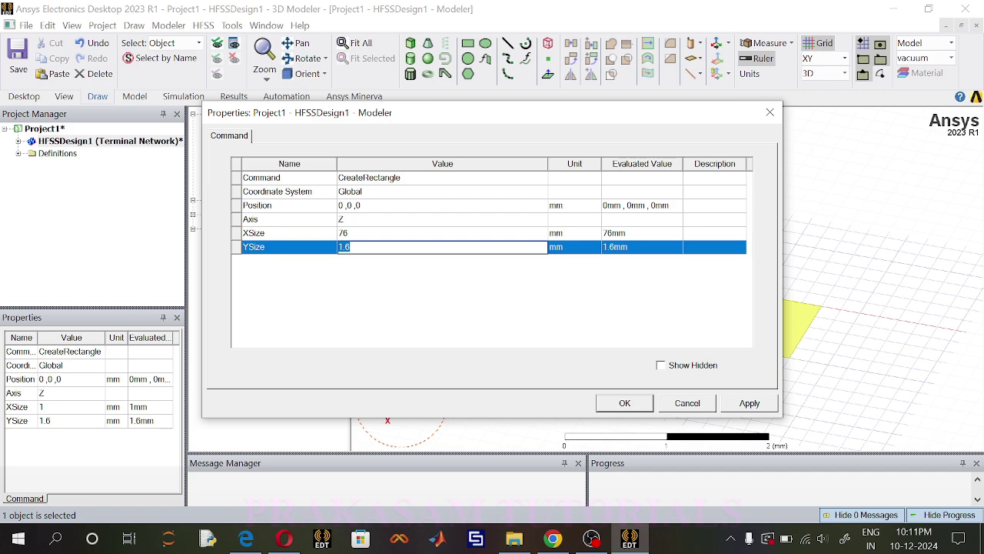
{"action": "type", "text": "132"}
{"action": "left_click", "coordinate": [384, 207]}
{"action": "left_click", "coordinate": [385, 207]}
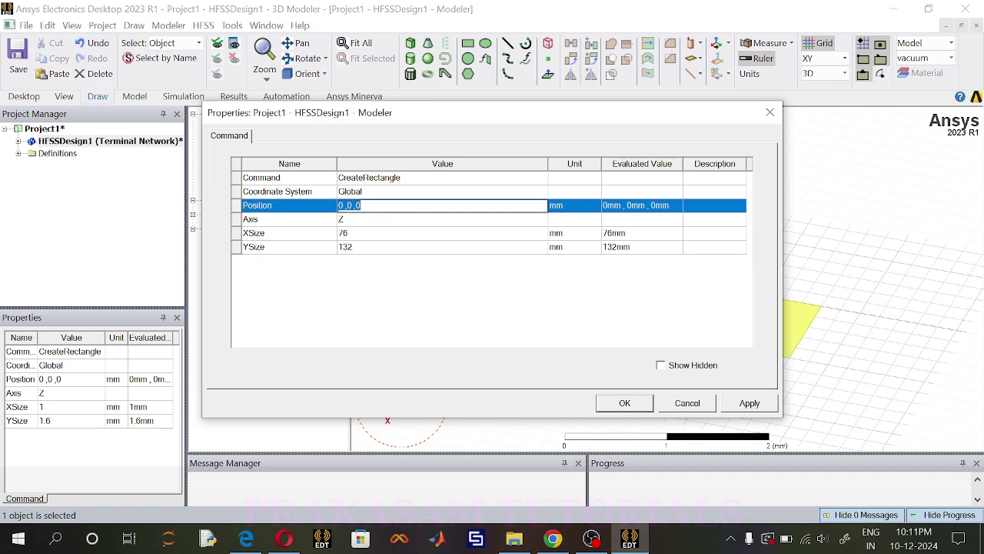
{"action": "type", "text": "-76/2, 0, 0"}
{"action": "left_click", "coordinate": [619, 405]}
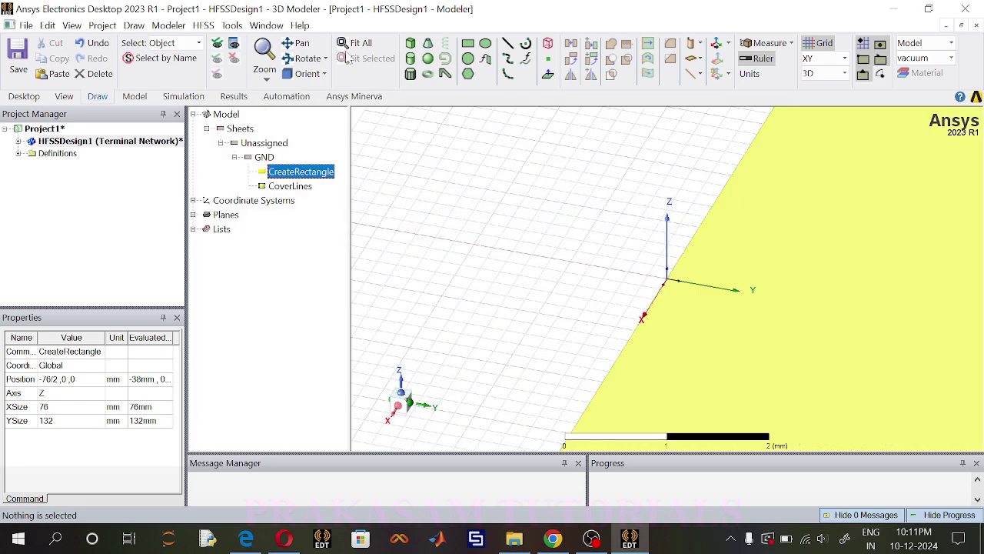
Draw a box over the full GND rectangle, corner to corner, about 10 mm high
{"action": "left_click", "coordinate": [355, 43]}
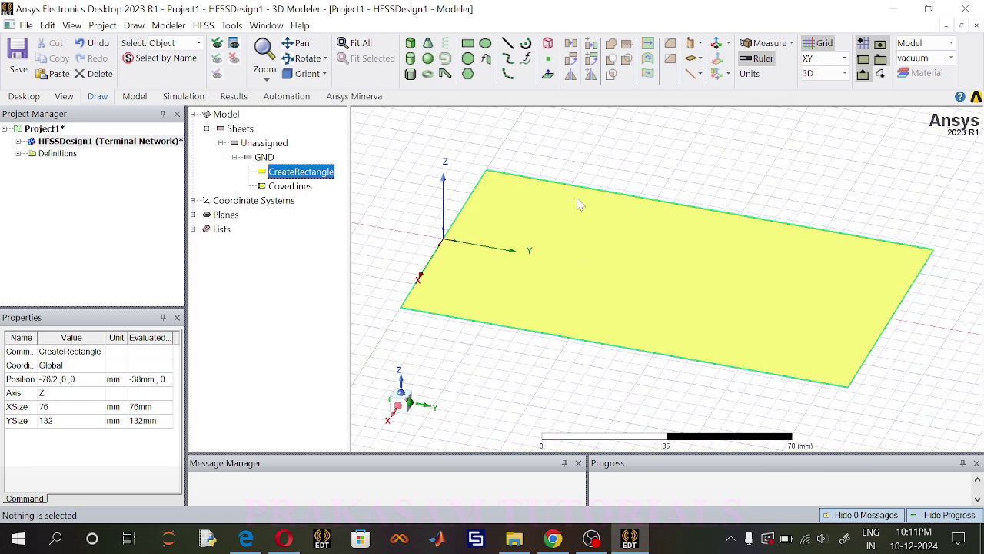
{"action": "left_click", "coordinate": [412, 48]}
{"action": "left_click", "coordinate": [485, 171]}
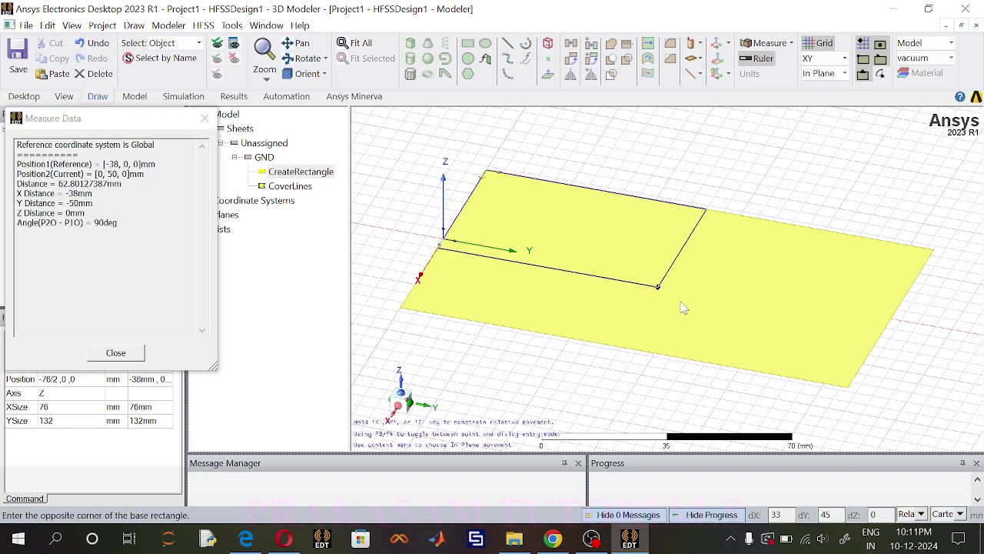
{"action": "left_click", "coordinate": [848, 384]}
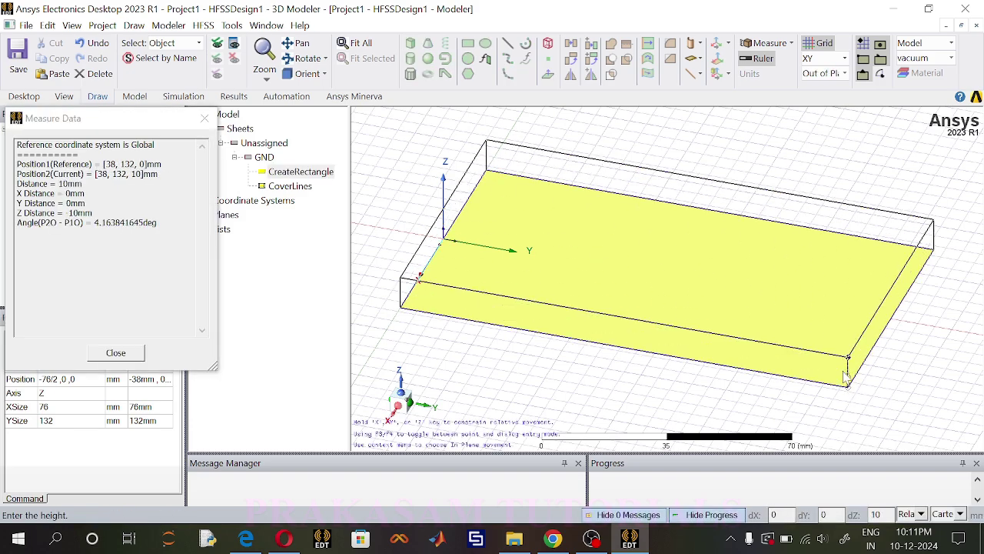
{"action": "left_click", "coordinate": [845, 376]}
{"action": "left_click", "coordinate": [297, 230]}
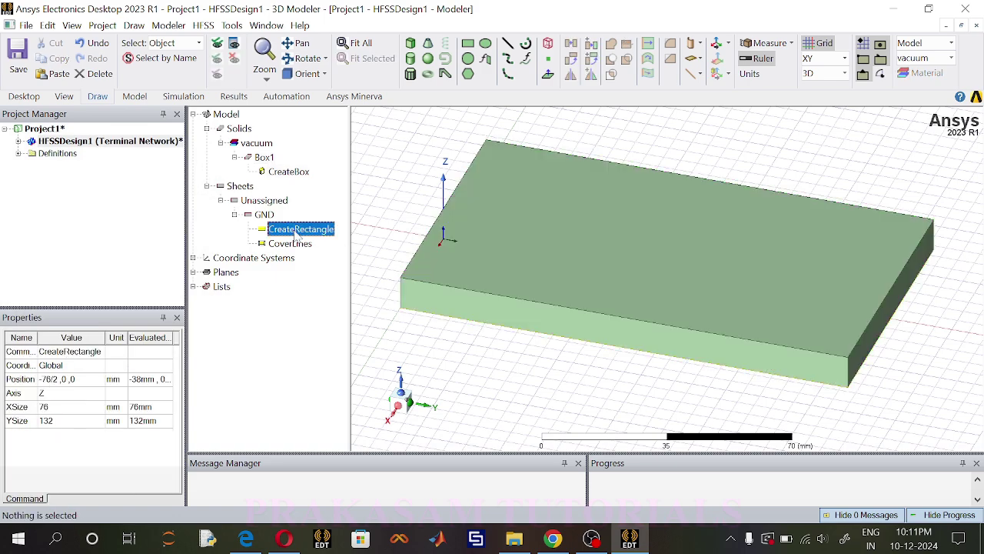
Assign the FR4_epoxy material from the system library to the box
{"action": "double_click", "coordinate": [264, 158]}
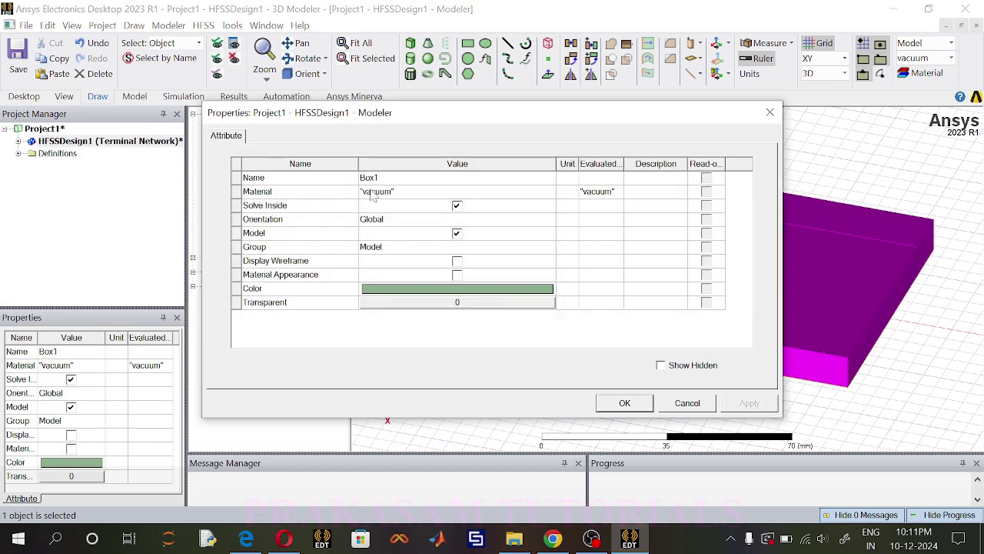
{"action": "left_click", "coordinate": [372, 194]}
{"action": "left_click", "coordinate": [373, 206]}
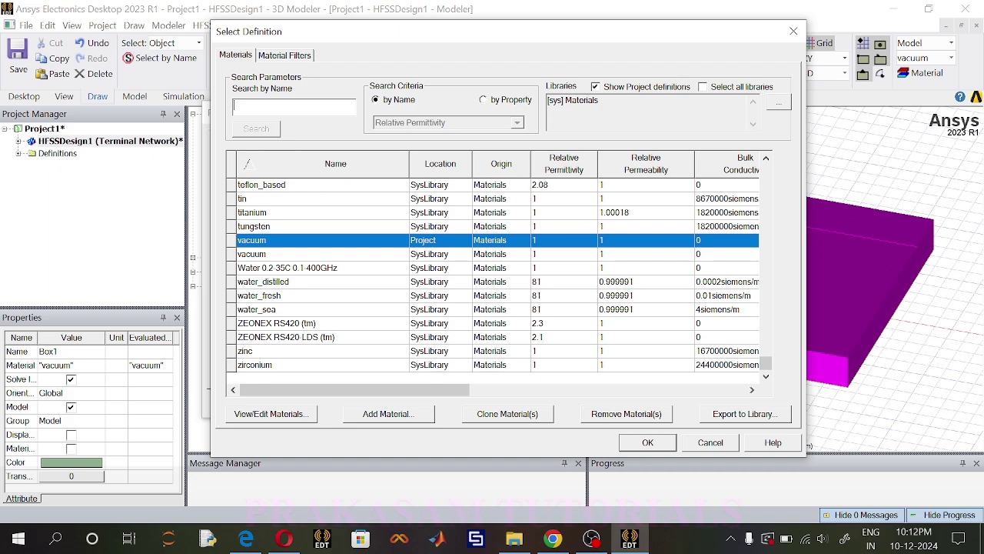
{"action": "type", "text": "F"}
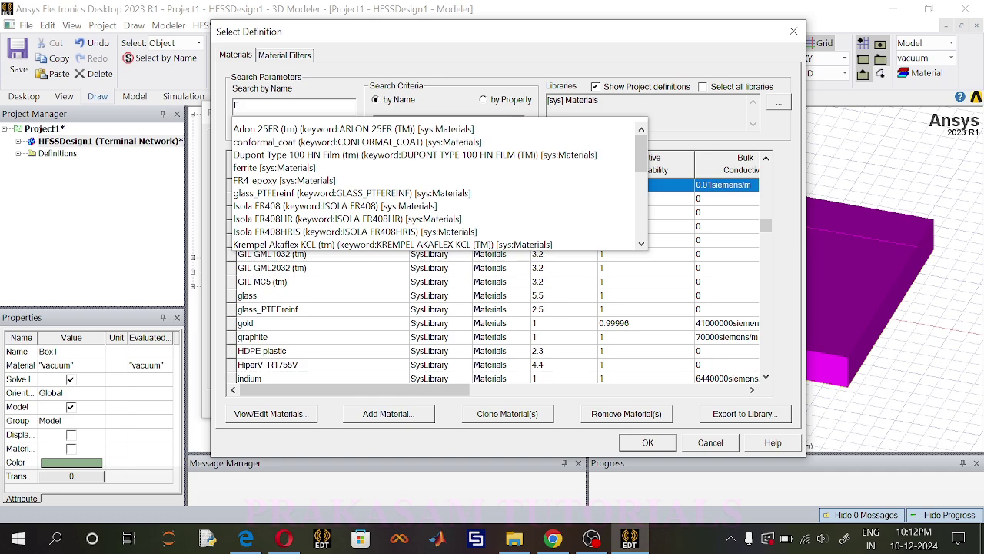
{"action": "type", "text": "r4"}
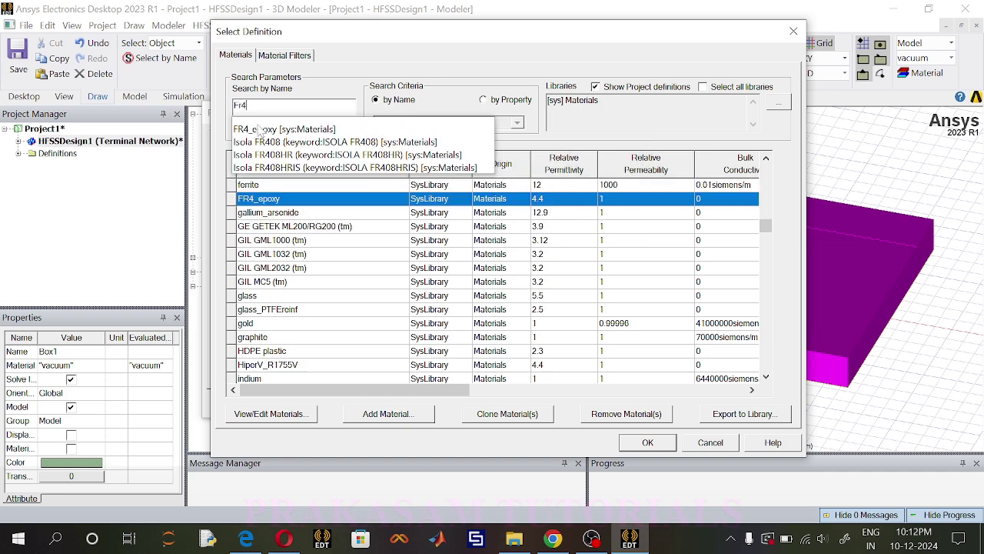
{"action": "left_click", "coordinate": [269, 200]}
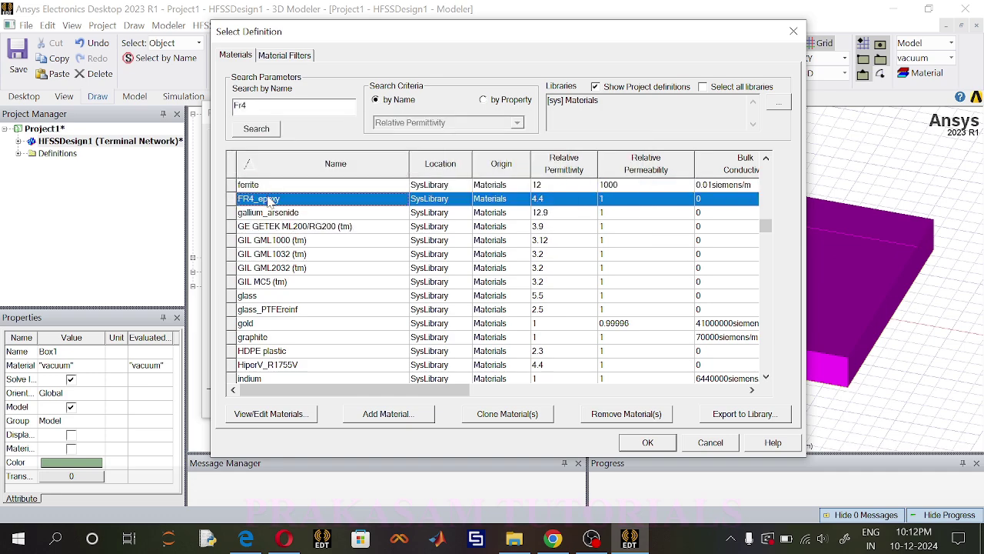
{"action": "left_click", "coordinate": [648, 442]}
Change the box's colour to light green and apply its attribute changes
{"action": "left_click", "coordinate": [444, 295]}
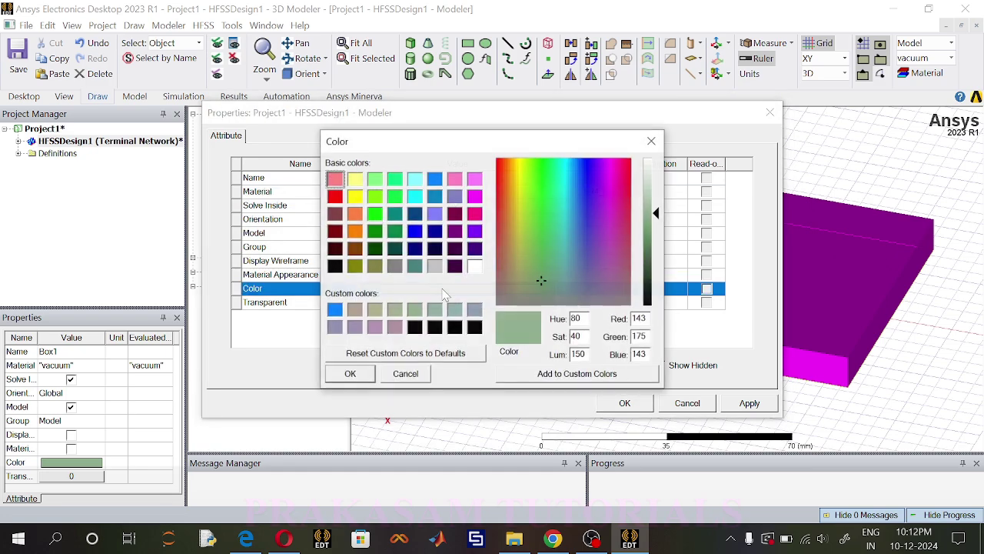
{"action": "left_click", "coordinate": [374, 181]}
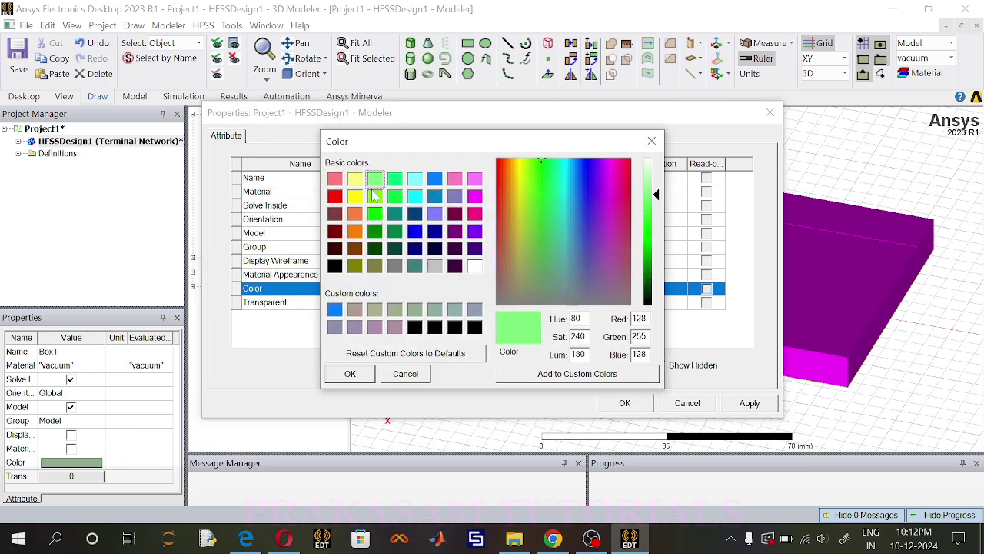
{"action": "left_click", "coordinate": [349, 374]}
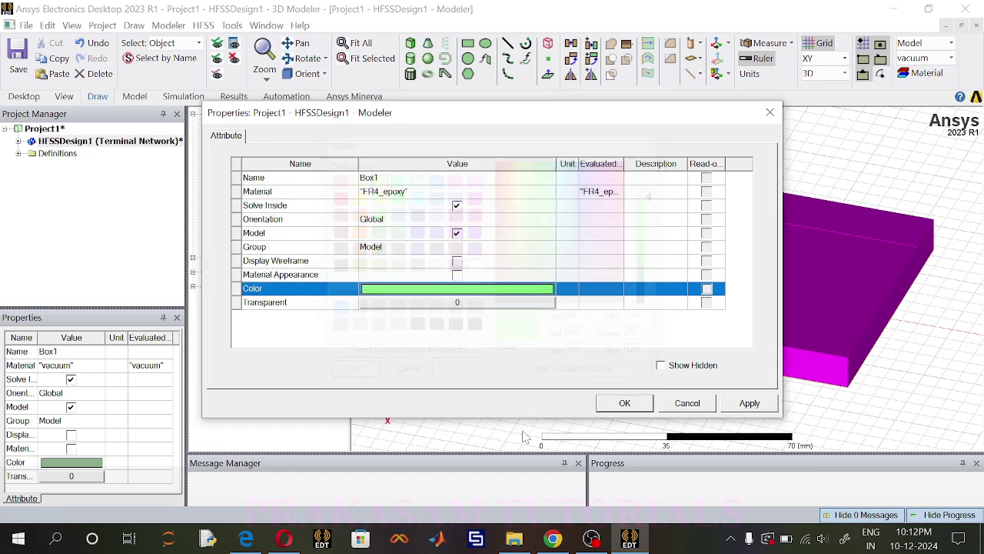
{"action": "left_click", "coordinate": [625, 403]}
Set the box's position to -38, 0, 1.6 mm
{"action": "left_click", "coordinate": [281, 176]}
{"action": "double_click", "coordinate": [281, 175]}
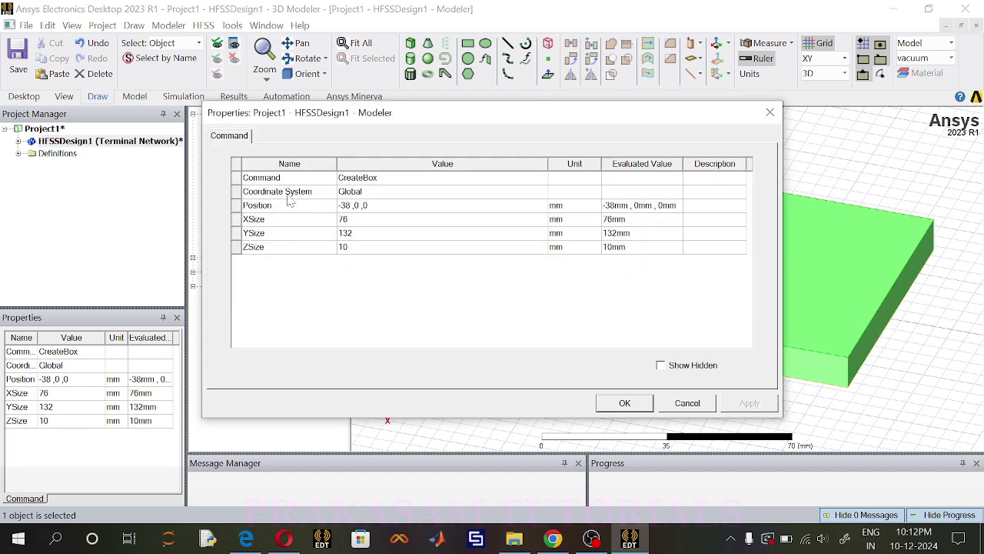
{"action": "left_click", "coordinate": [385, 206]}
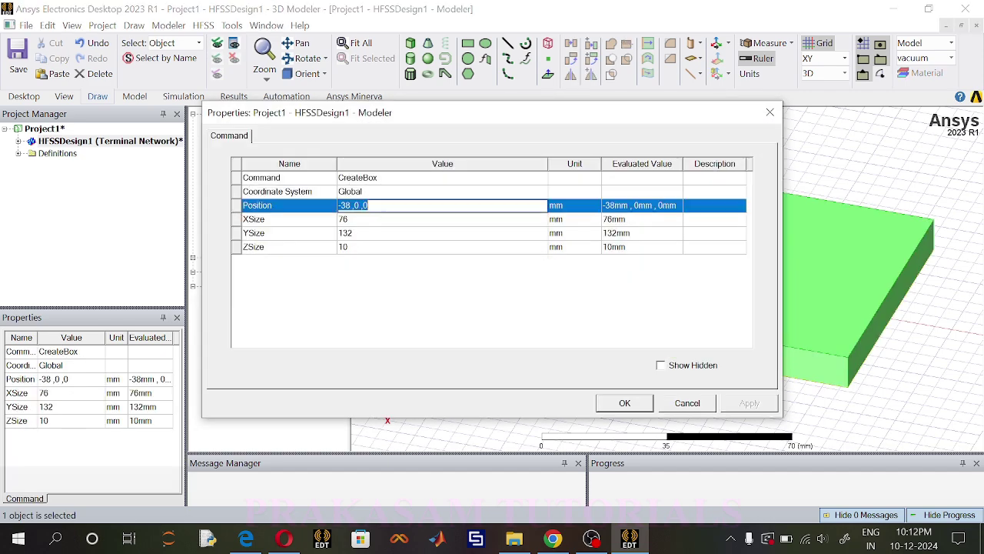
{"action": "left_click", "coordinate": [380, 206]}
{"action": "key", "text": "BackSpace"}
{"action": "type", "text": "1.6"}
{"action": "left_click", "coordinate": [625, 403]}
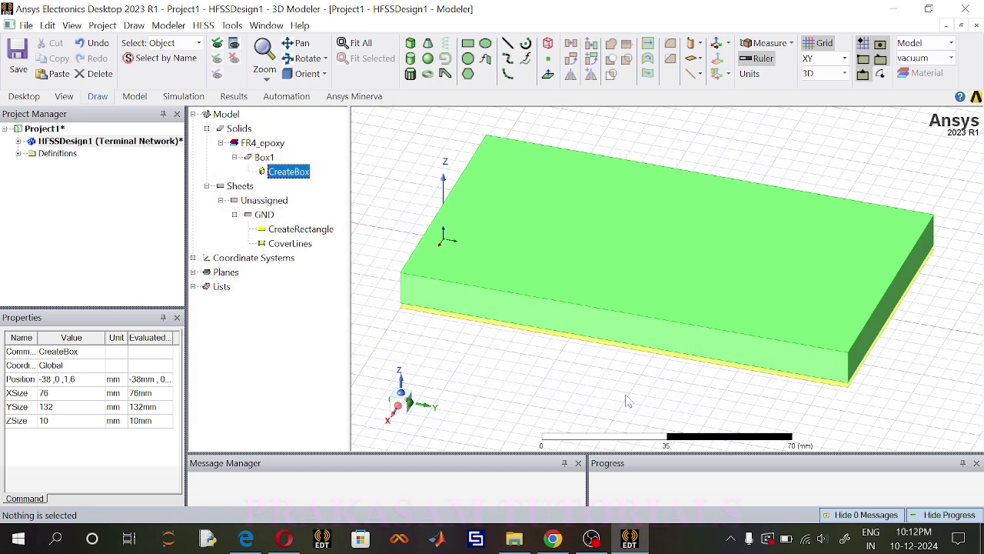
Set the box's position to -38, 0, 0 mm and its Z size to 1.6 mm
{"action": "double_click", "coordinate": [304, 176]}
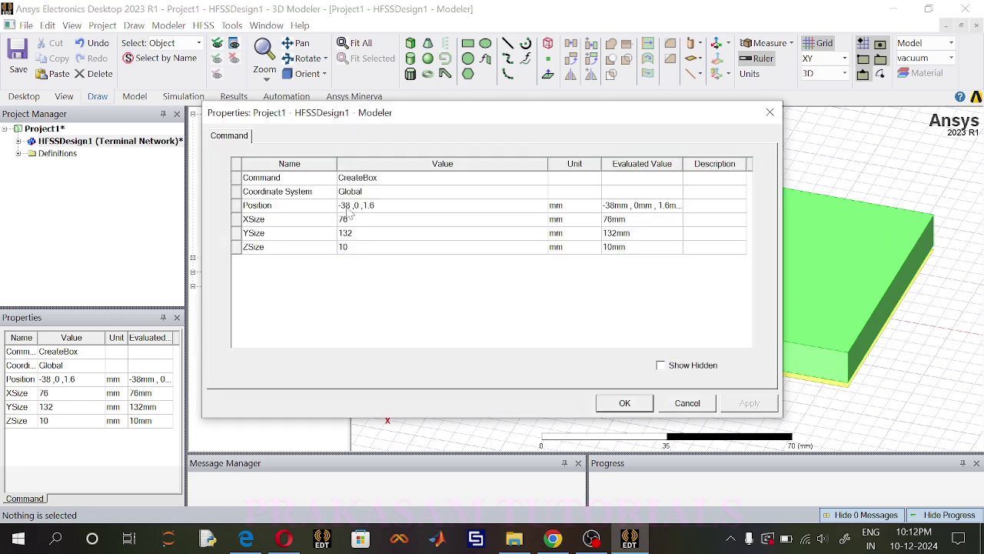
{"action": "left_click", "coordinate": [350, 206]}
{"action": "key", "text": "BackSpace"}
{"action": "key", "text": "BackSpace"}
{"action": "key", "text": "BackSpace"}
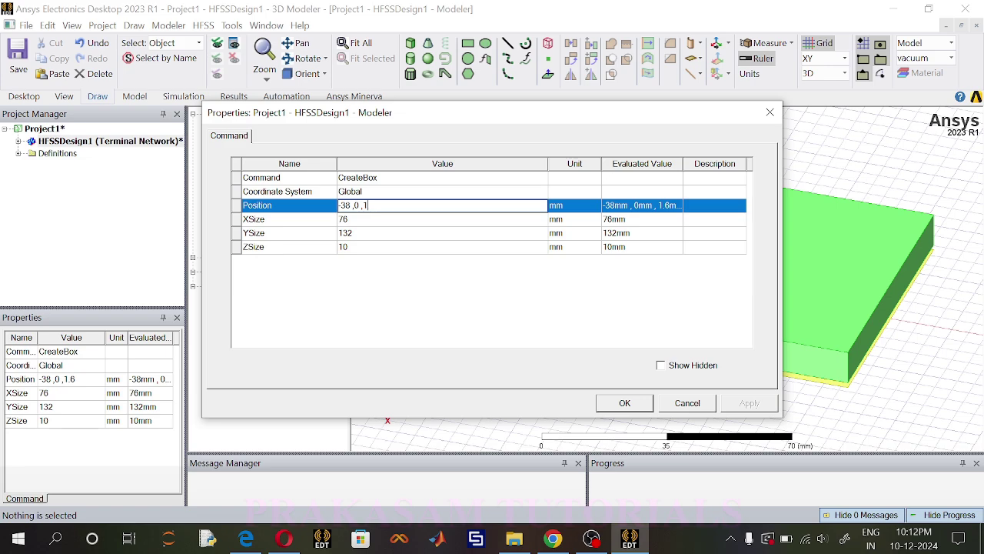
{"action": "type", "text": "0"}
{"action": "left_click", "coordinate": [364, 247]}
{"action": "type", "text": "1.6"}
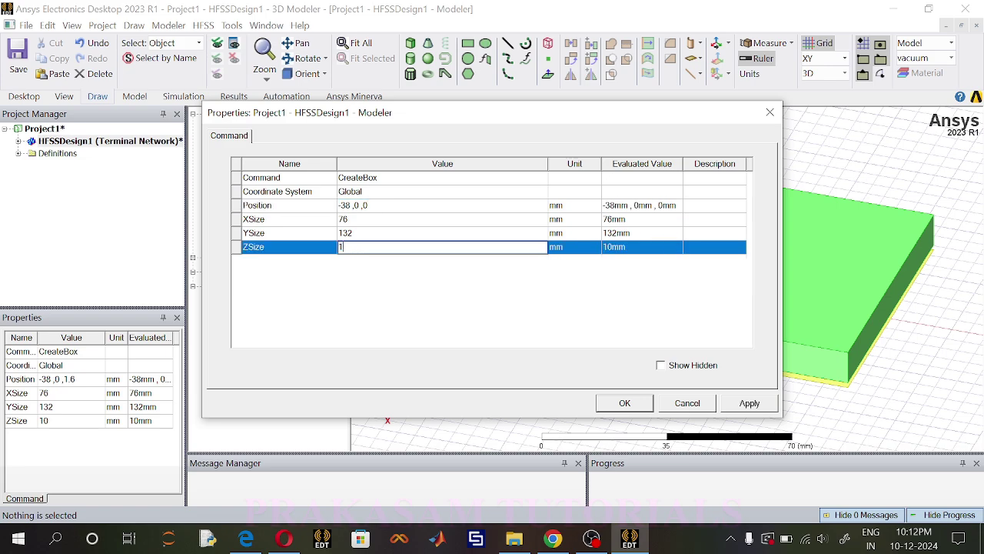
{"action": "left_click", "coordinate": [623, 406]}
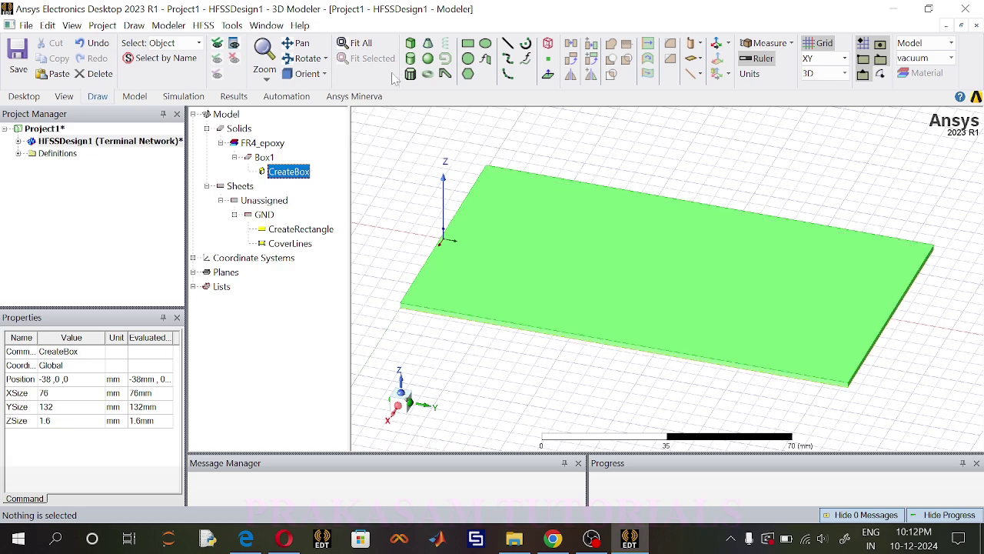
Draw a rectangle about 25 by 20 mm on the XY plane within the board outline, starting at about -15, 75, 0
{"action": "left_click", "coordinate": [468, 44]}
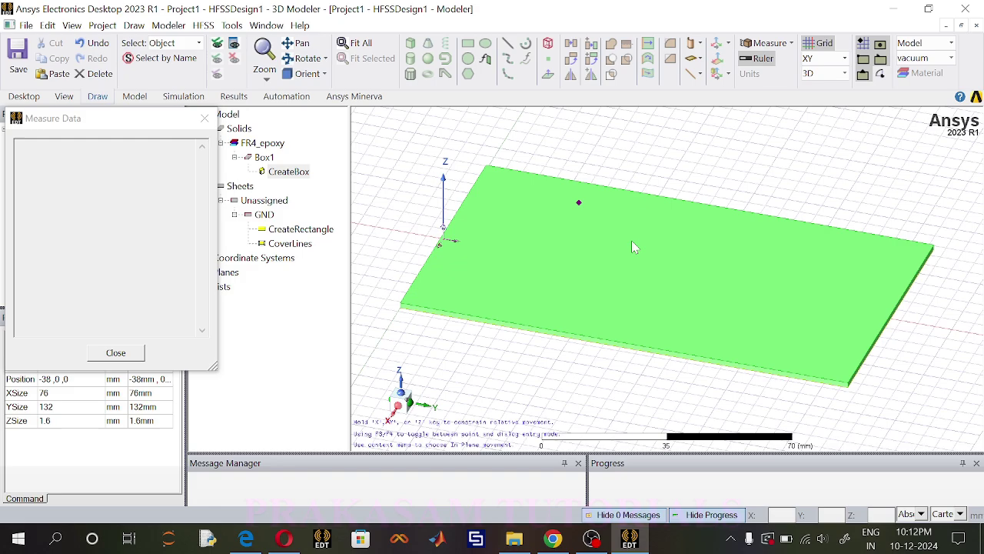
{"action": "left_click", "coordinate": [715, 258]}
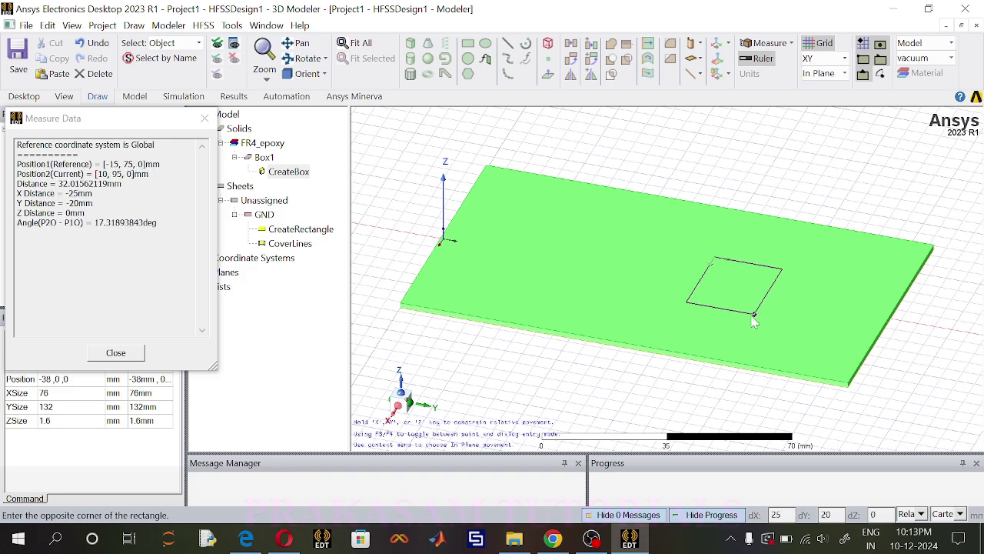
{"action": "left_click", "coordinate": [758, 315]}
Rename the newly drawn rectangle as PATCH and change its colour to yellow
{"action": "double_click", "coordinate": [274, 259]}
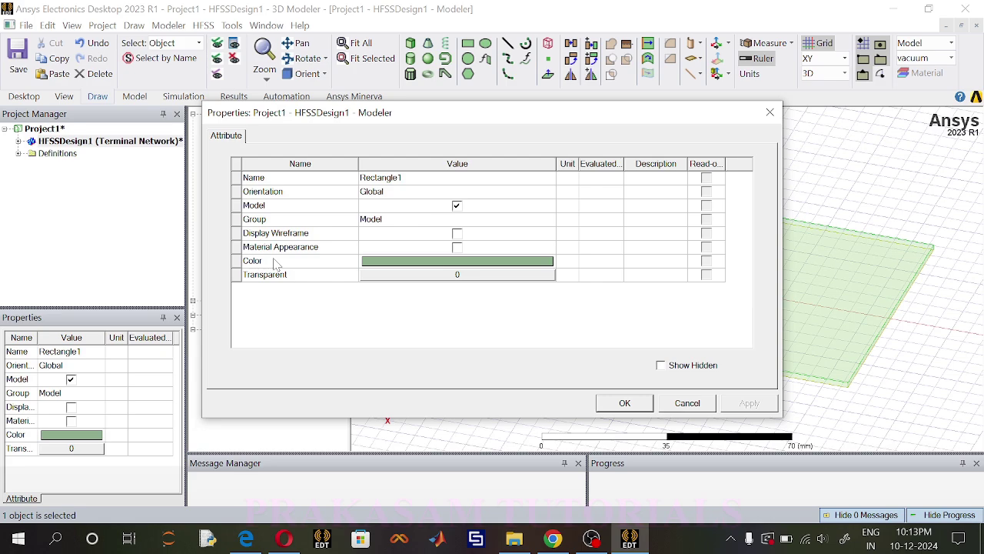
{"action": "left_click", "coordinate": [408, 179]}
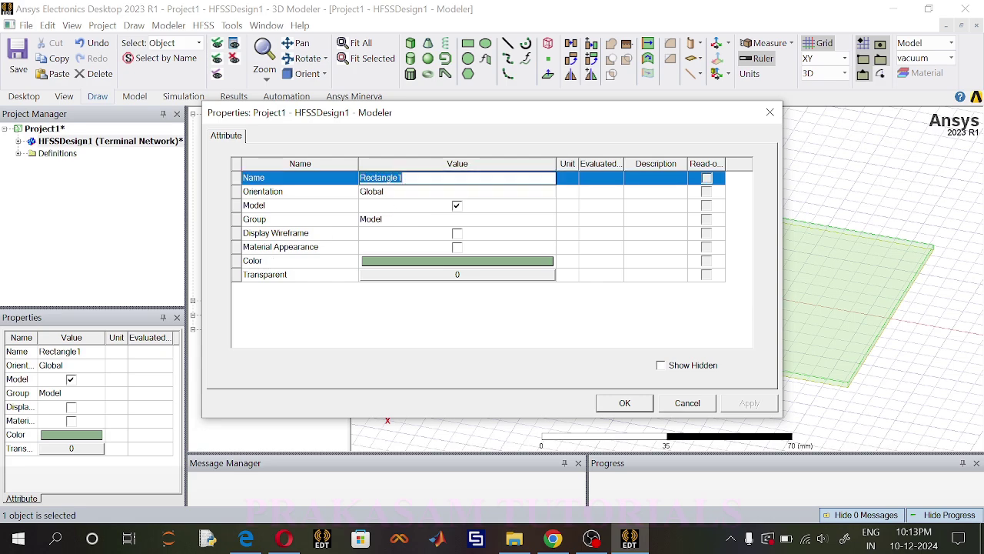
{"action": "type", "text": "PATCH"}
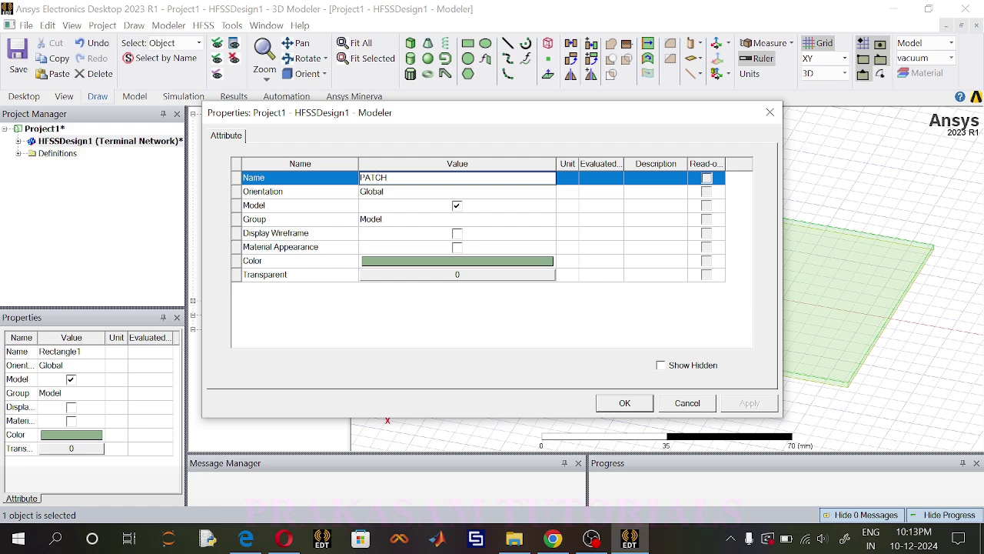
{"action": "left_click", "coordinate": [448, 262]}
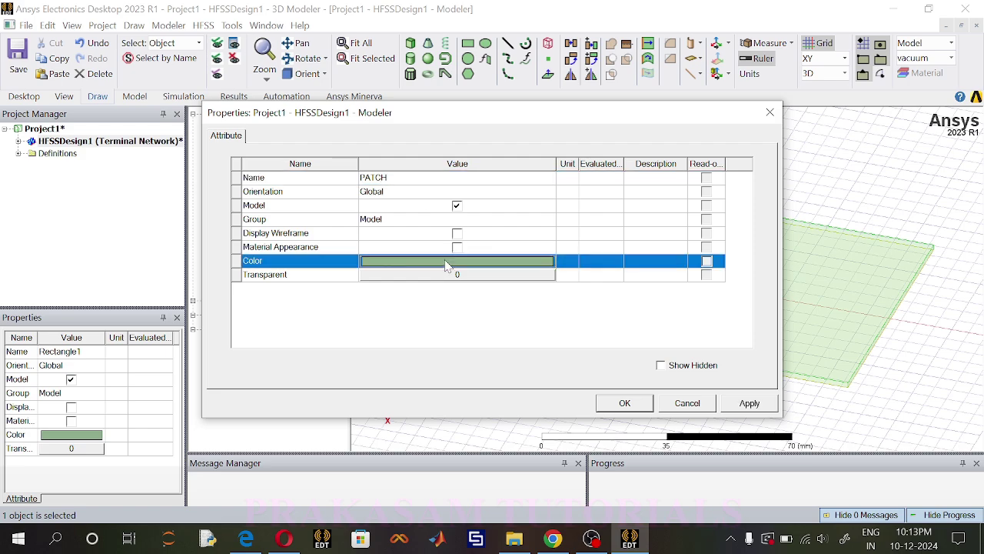
{"action": "left_click", "coordinate": [450, 265]}
{"action": "left_click", "coordinate": [355, 197]}
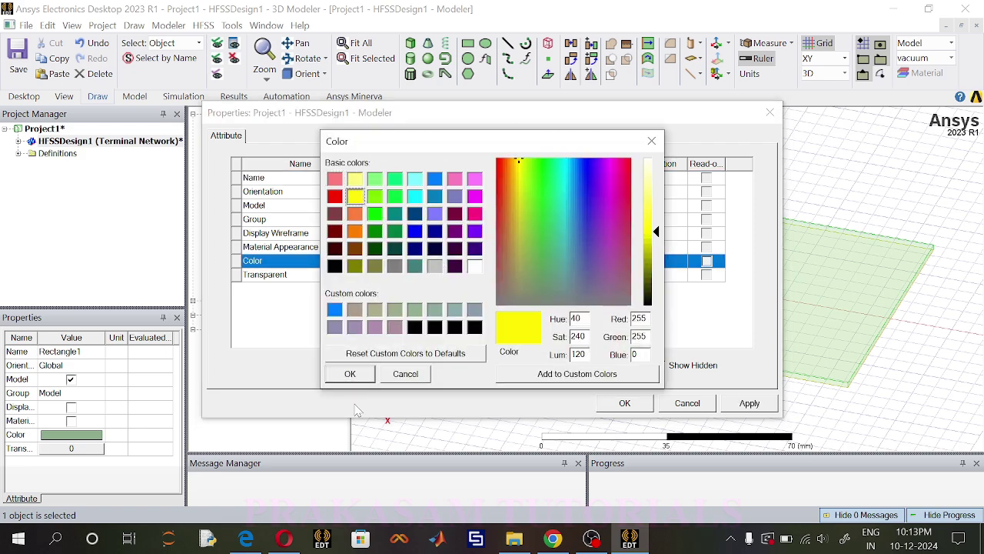
{"action": "left_click", "coordinate": [350, 374]}
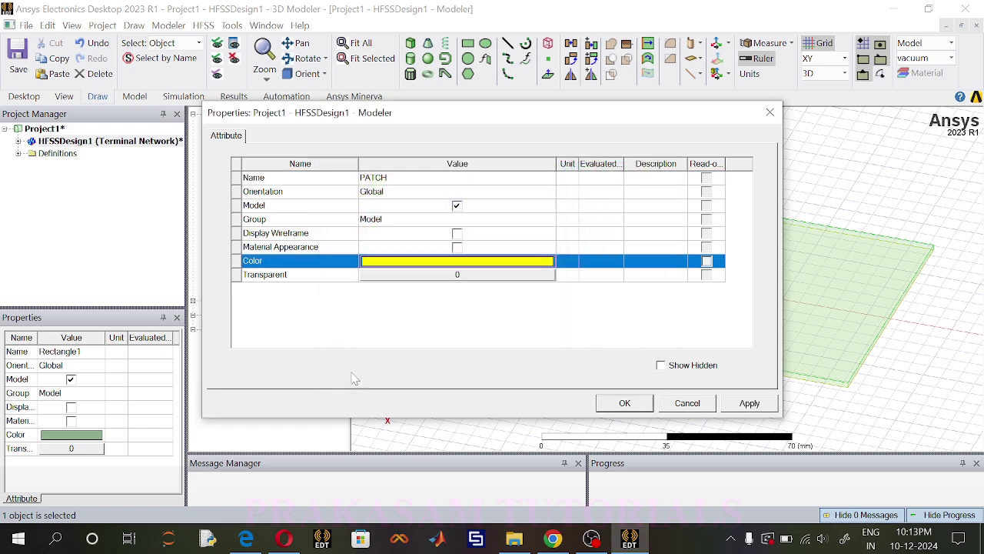
{"action": "left_click", "coordinate": [626, 403]}
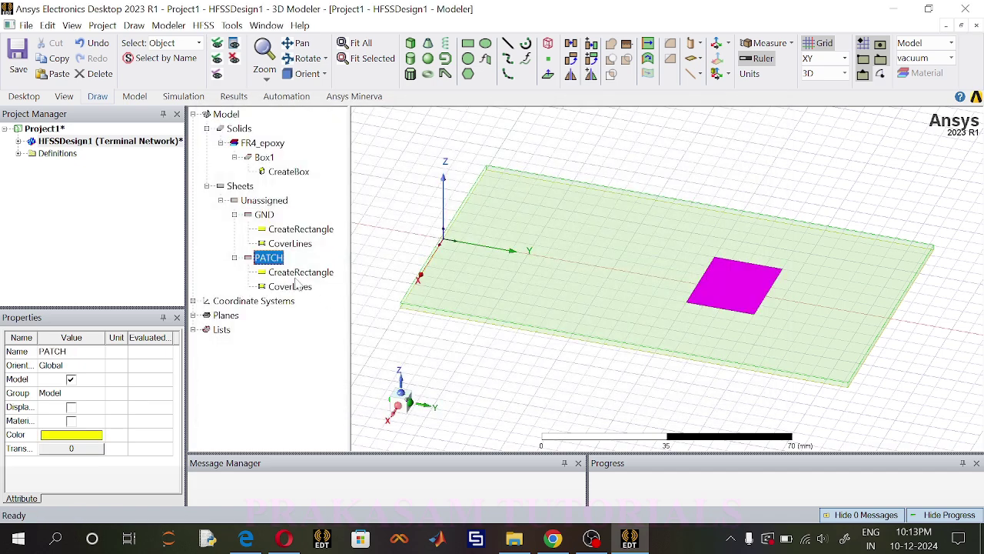
Set the patch rectangle's X size to 38.9 mm and its Y size to 28.5 mm
{"action": "double_click", "coordinate": [299, 275]}
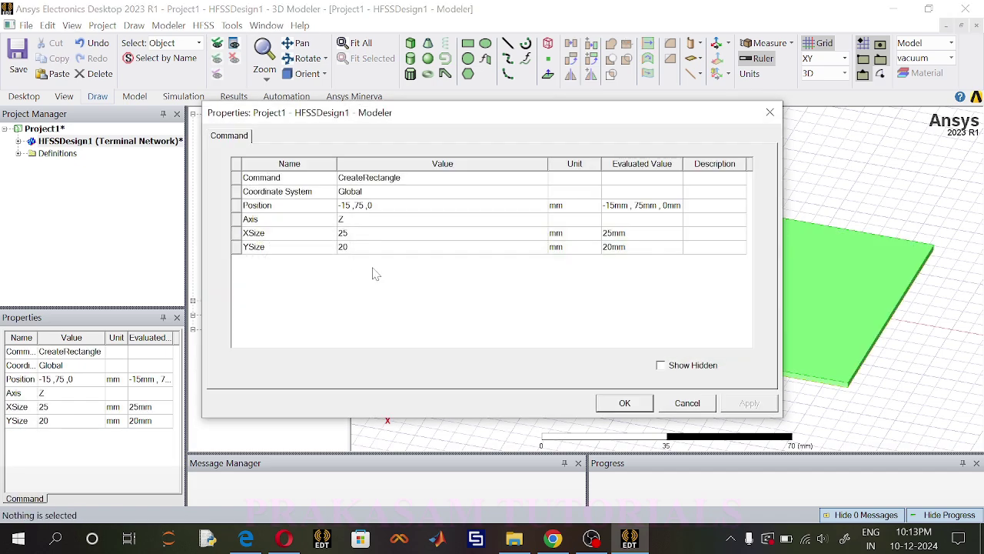
{"action": "left_click", "coordinate": [379, 234]}
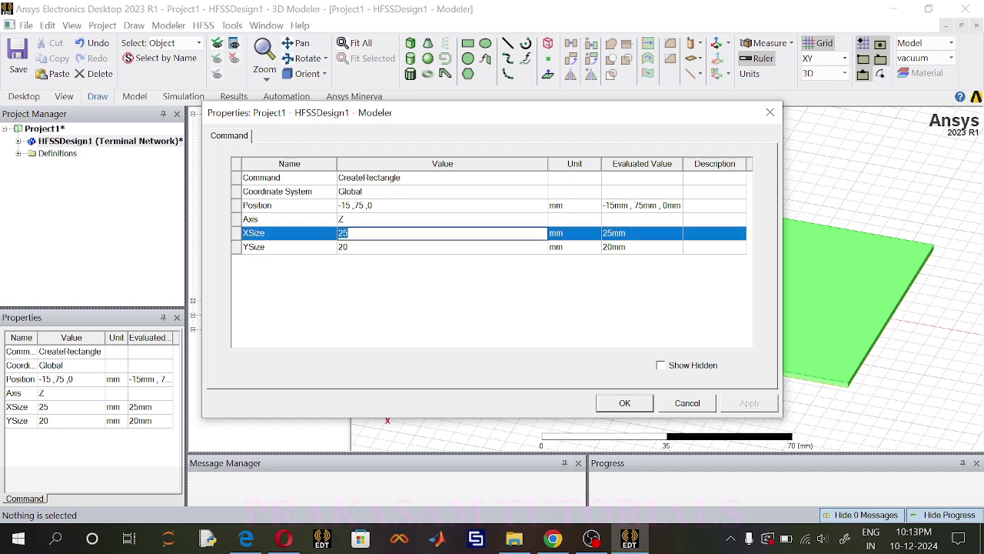
{"action": "type", "text": "38.9"}
{"action": "left_click", "coordinate": [376, 248]}
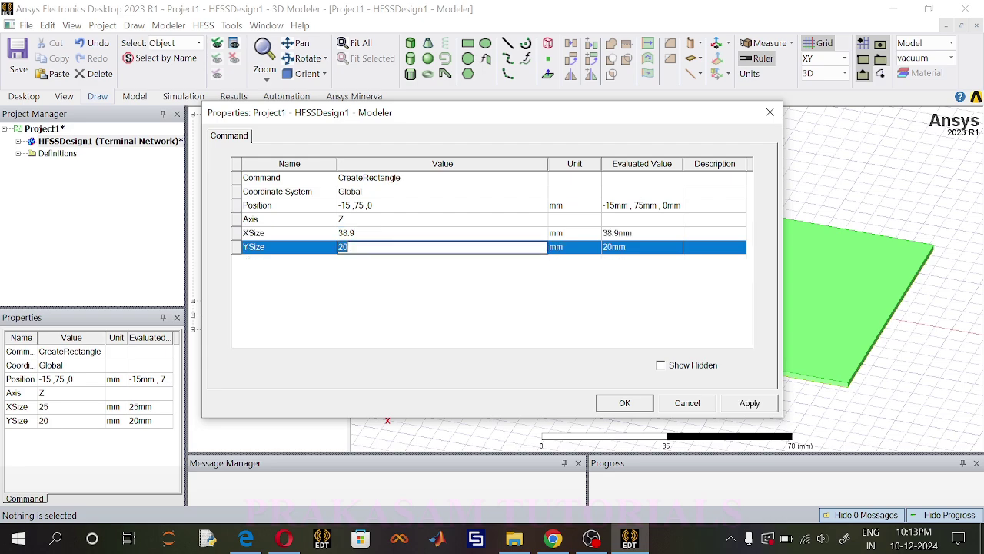
{"action": "type", "text": "28.5"}
{"action": "left_click", "coordinate": [624, 403]}
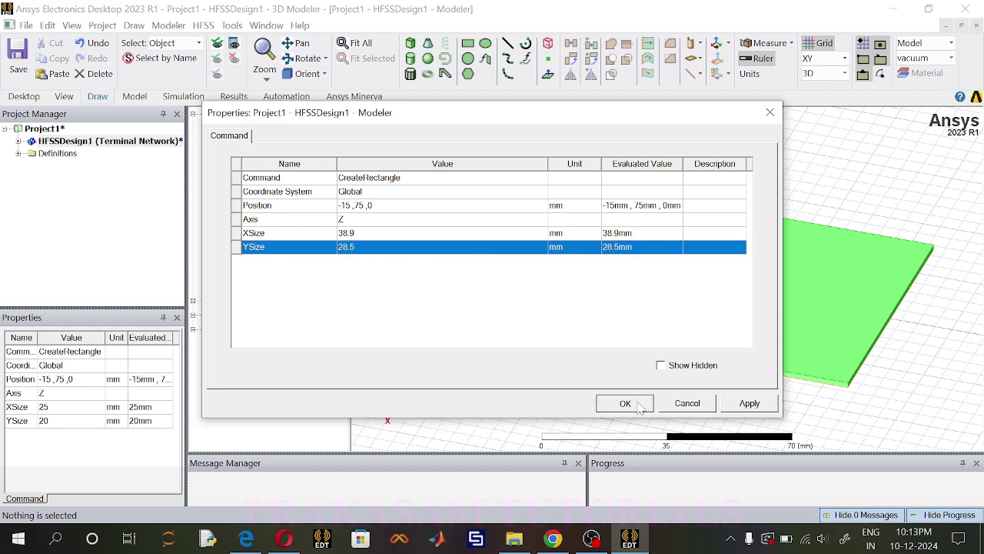
Set the patch rectangle's position to -38.9/2, 51.36, 1.6 mm
{"action": "double_click", "coordinate": [309, 276]}
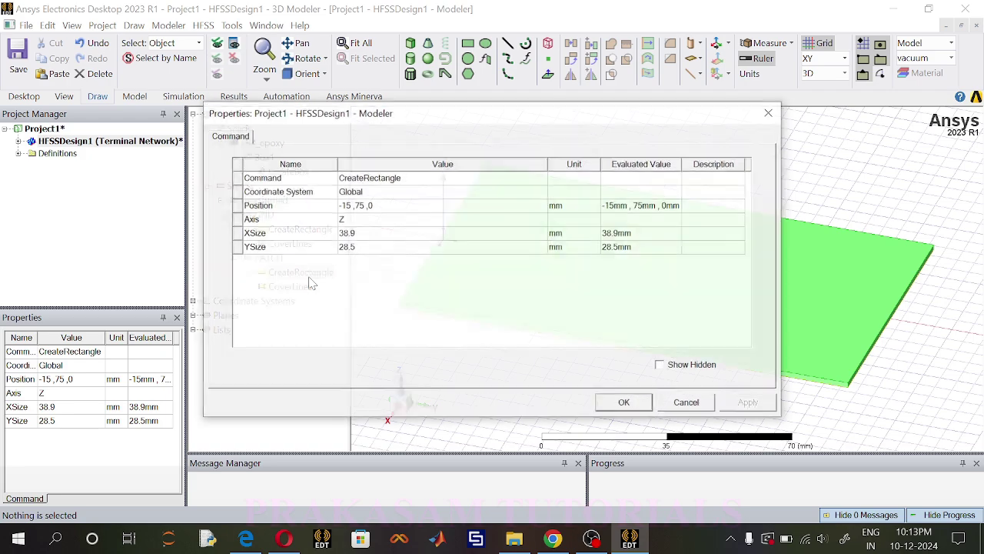
{"action": "left_click", "coordinate": [389, 206]}
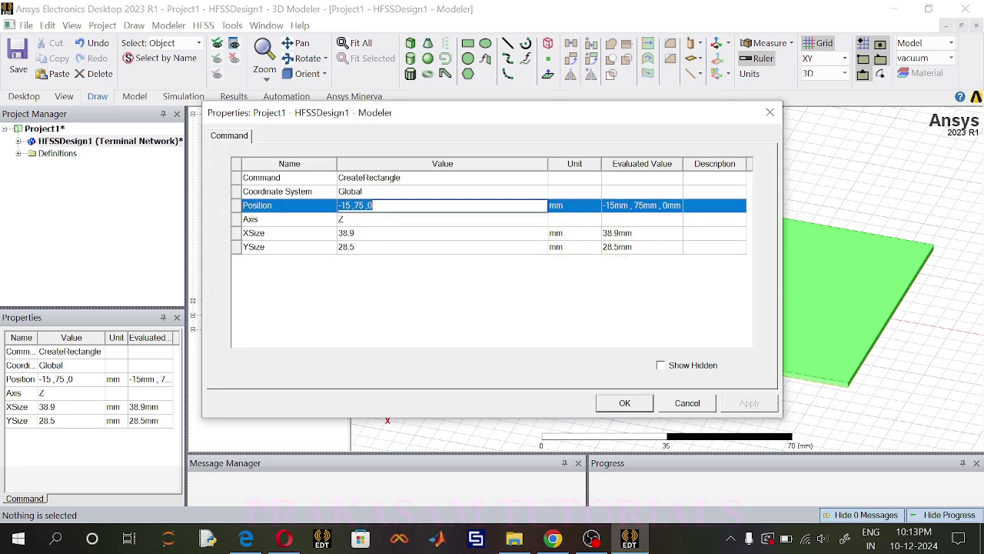
{"action": "key", "text": "BackSpace"}
{"action": "type", "text": "-38.9/2, 51.36"}
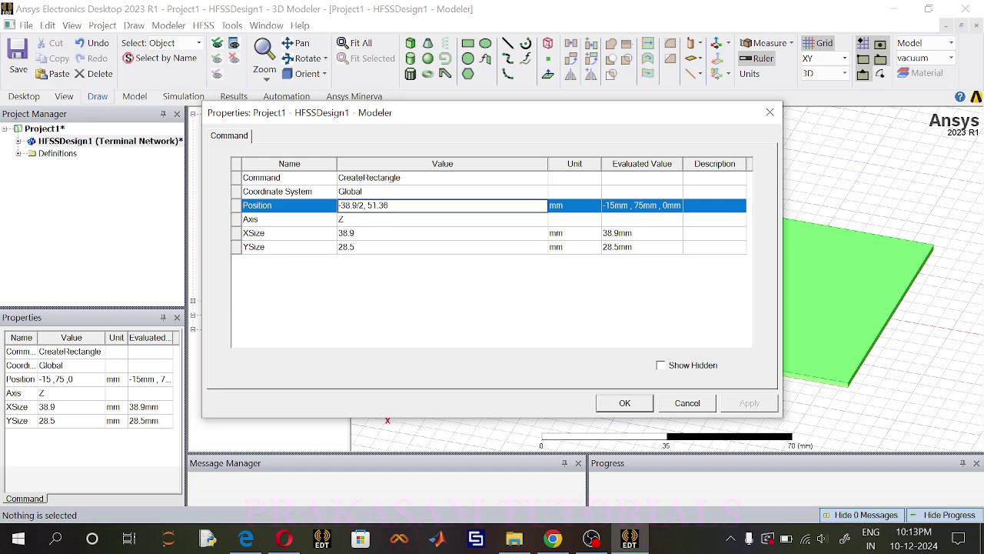
{"action": "type", "text": ", 1.6"}
{"action": "left_click", "coordinate": [616, 404]}
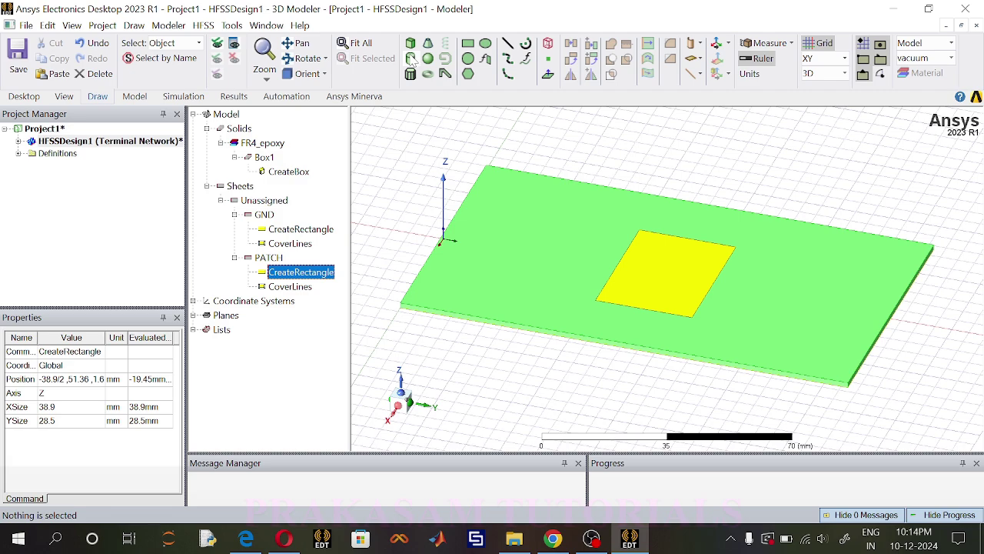
Draw a rectangle about 5 by 15 mm on the substrate's top face, starting at 0, 0, 1.6 mm
{"action": "left_click", "coordinate": [468, 44]}
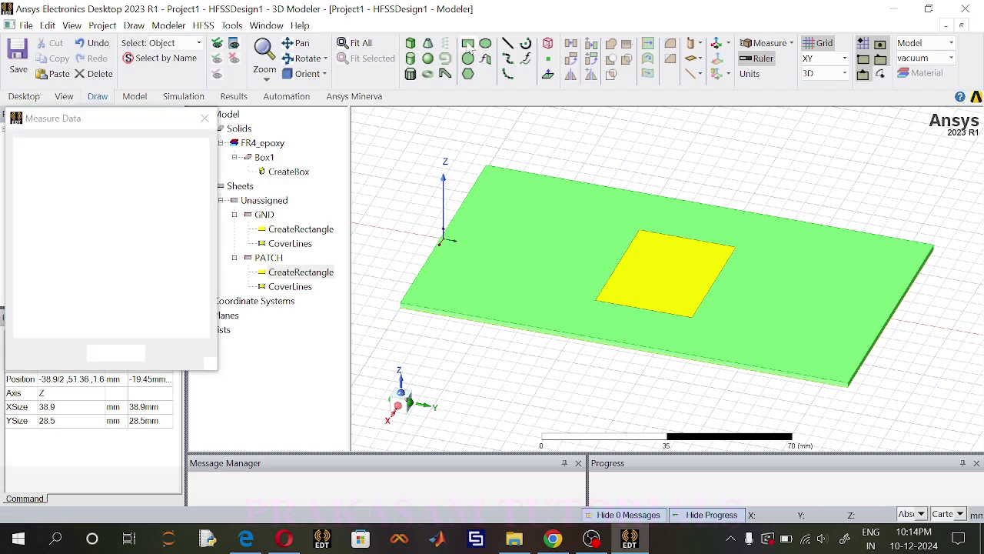
{"action": "left_click", "coordinate": [443, 241]}
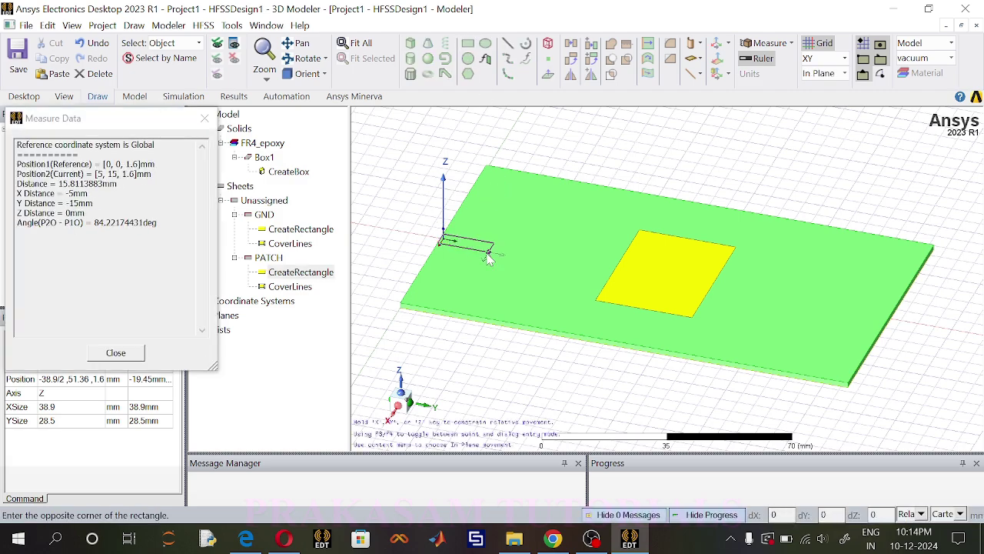
{"action": "left_click", "coordinate": [489, 259]}
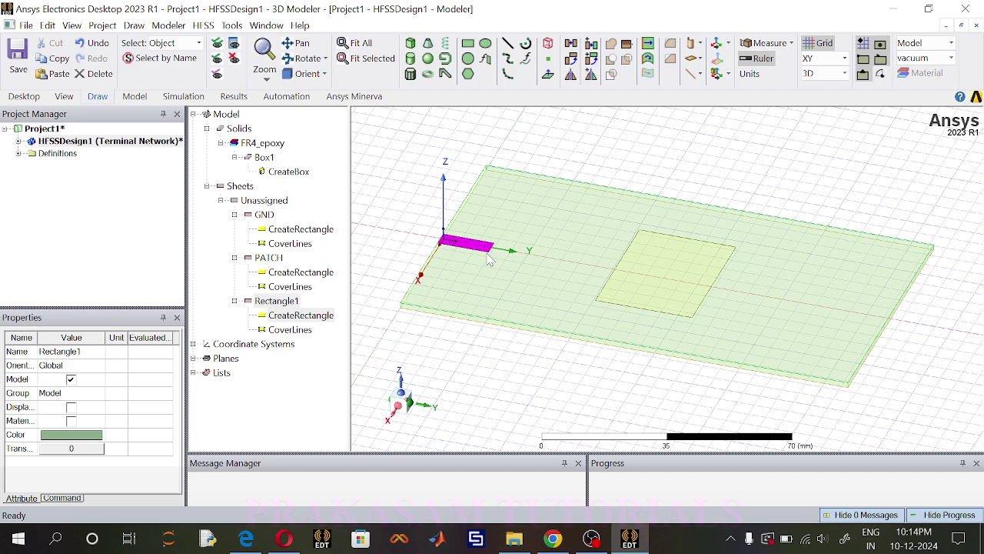
Rename the new feed rectangle as 50ohm and change its colour to yellow
{"action": "left_click", "coordinate": [278, 304]}
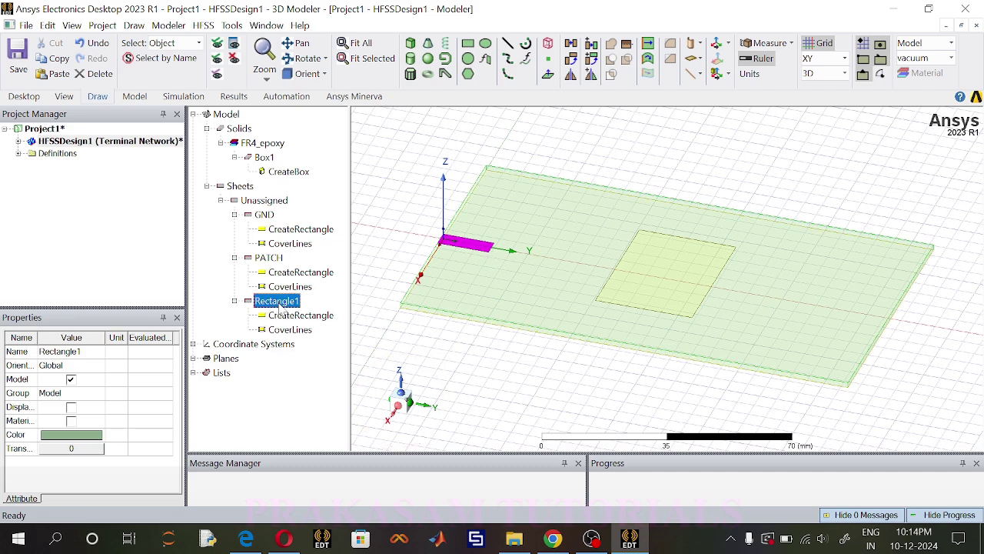
{"action": "double_click", "coordinate": [279, 302]}
{"action": "left_click", "coordinate": [374, 178]}
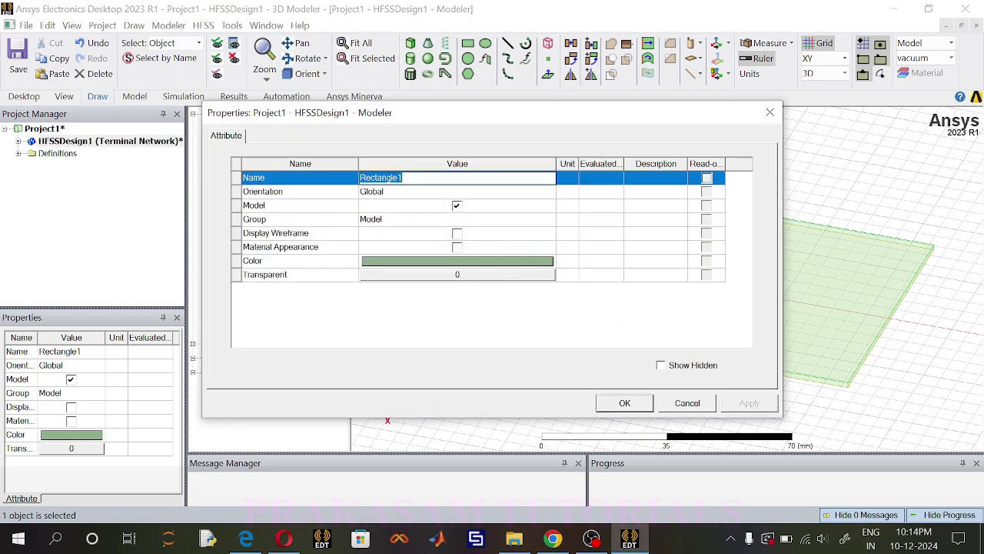
{"action": "type", "text": "50ohm"}
{"action": "left_click", "coordinate": [493, 262]}
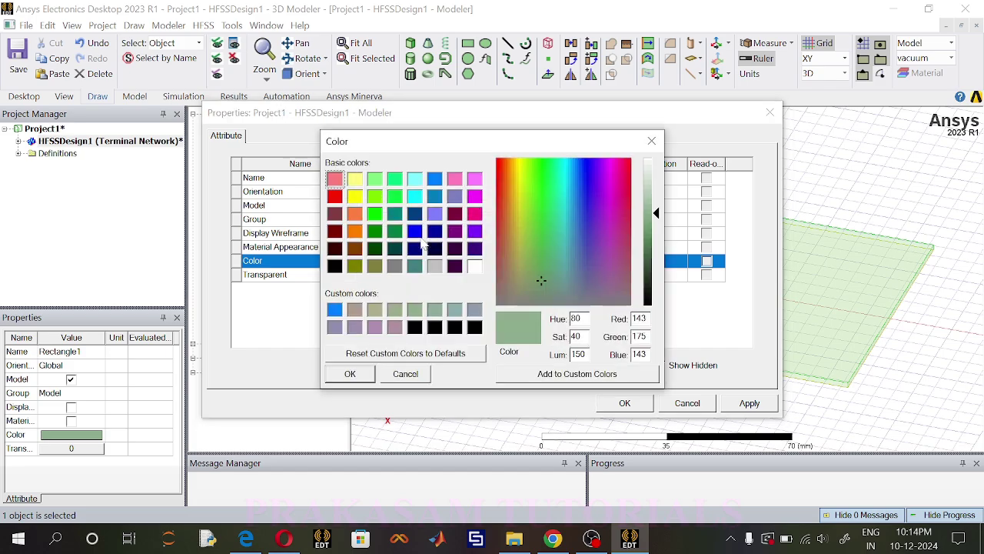
{"action": "left_click", "coordinate": [358, 199]}
{"action": "left_click", "coordinate": [350, 374]}
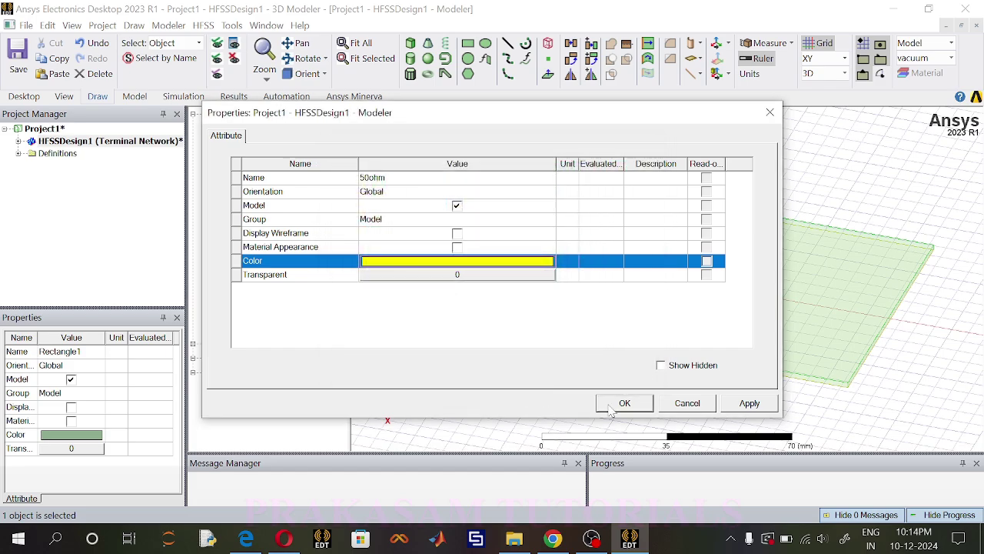
{"action": "left_click", "coordinate": [609, 407]}
Set the 50ohm rectangle's X size to 3.059 mm and its Y size to -34.24 mm
{"action": "double_click", "coordinate": [304, 230]}
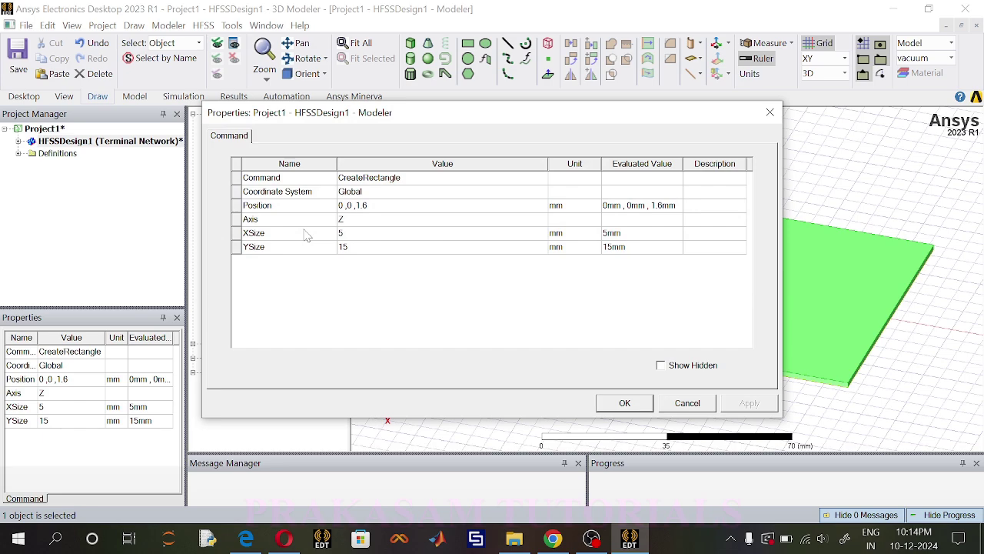
{"action": "left_click", "coordinate": [352, 234]}
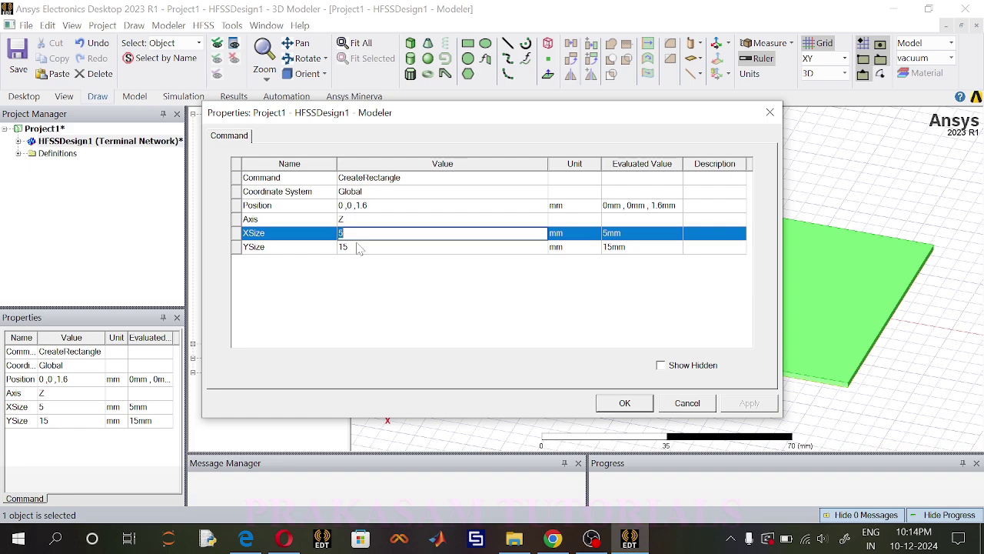
{"action": "type", "text": "3.059"}
{"action": "left_click", "coordinate": [356, 248]}
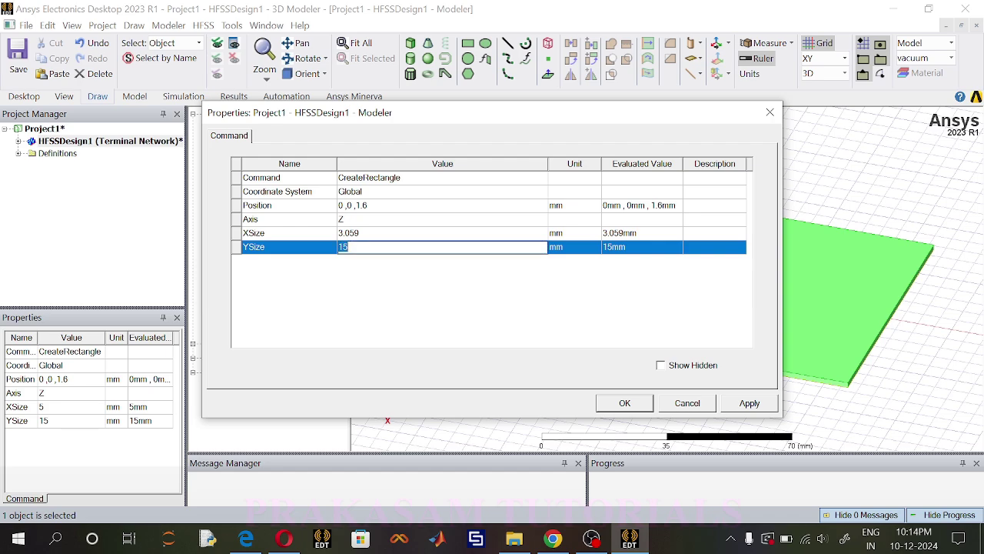
{"action": "type", "text": "34.24"}
{"action": "key", "text": "Home"}
{"action": "type", "text": "-"}
Set the 50ohm rectangle's position to -3.059/2, 34.25, 1.6 mm
{"action": "left_click", "coordinate": [393, 206]}
{"action": "type", "text": "0"}
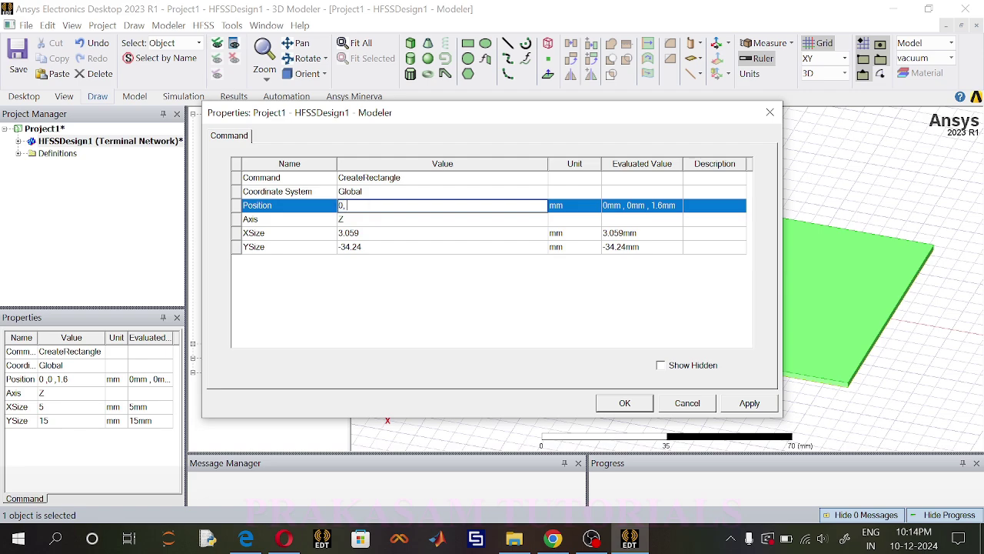
{"action": "key", "text": "BackSpace"}
{"action": "type", "text": "3"}
{"action": "type", "text": "-3.059"}
{"action": "type", "text": "34.25"}
{"action": "type", "text": ", 1.6"}
{"action": "left_click", "coordinate": [625, 405]}
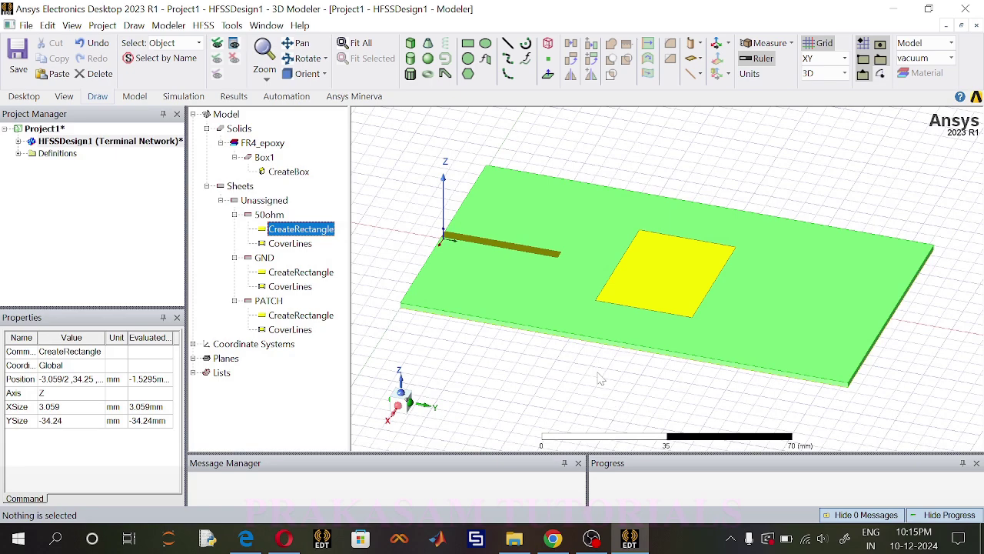
Draw a rectangle about 6.5 by 20.8 mm from the end of the 50ohm line into the patch, starting at -1.5295, 34.25, 1.6 mm
{"action": "left_click", "coordinate": [467, 43]}
{"action": "left_click", "coordinate": [562, 253]}
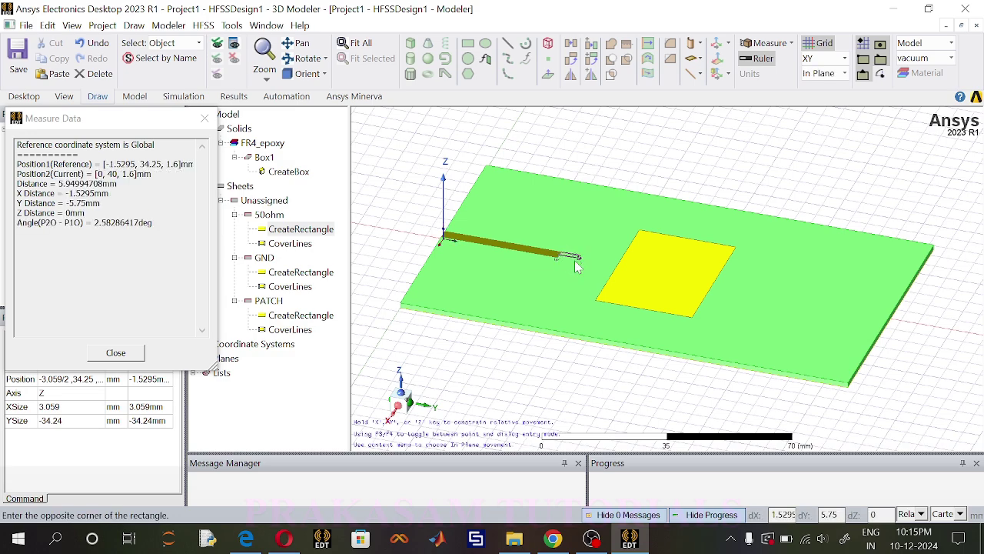
{"action": "left_click", "coordinate": [625, 275]}
Rename the rectangle between the feed line and the patch as LamdaBy4 and change its colour to yellow
{"action": "double_click", "coordinate": [277, 343]}
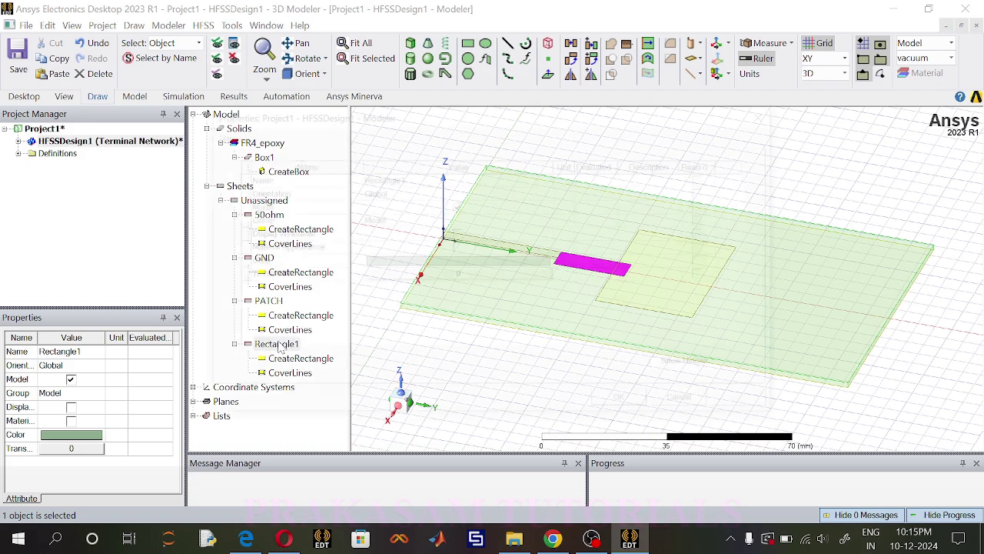
{"action": "left_click", "coordinate": [392, 178]}
{"action": "left_click", "coordinate": [392, 177]}
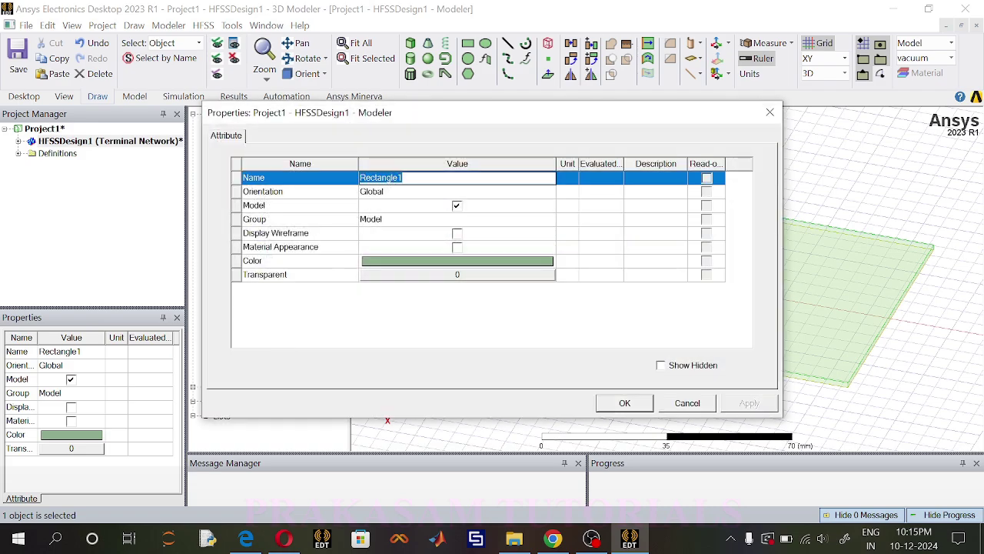
{"action": "type", "text": "Lam"}
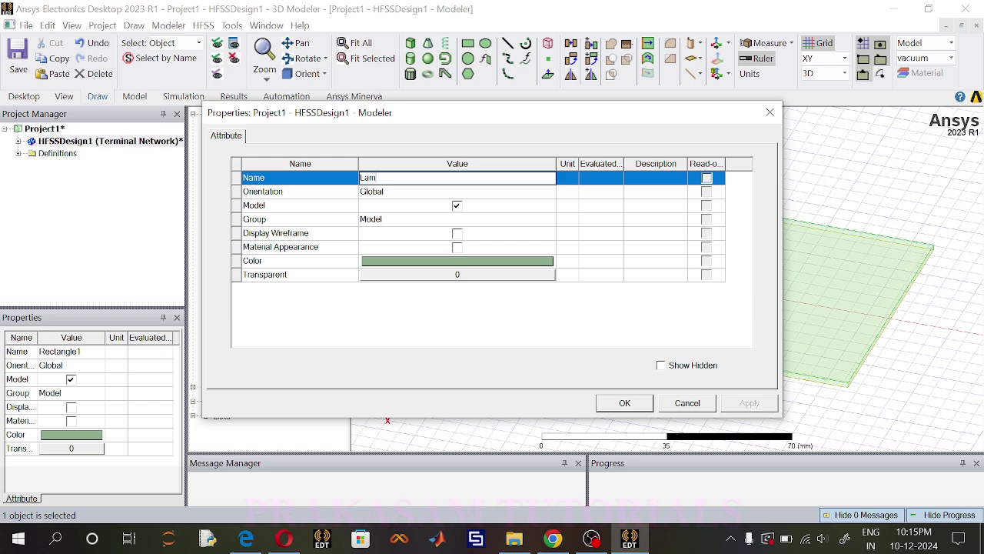
{"action": "type", "text": "daBy4"}
{"action": "left_click", "coordinate": [423, 262]}
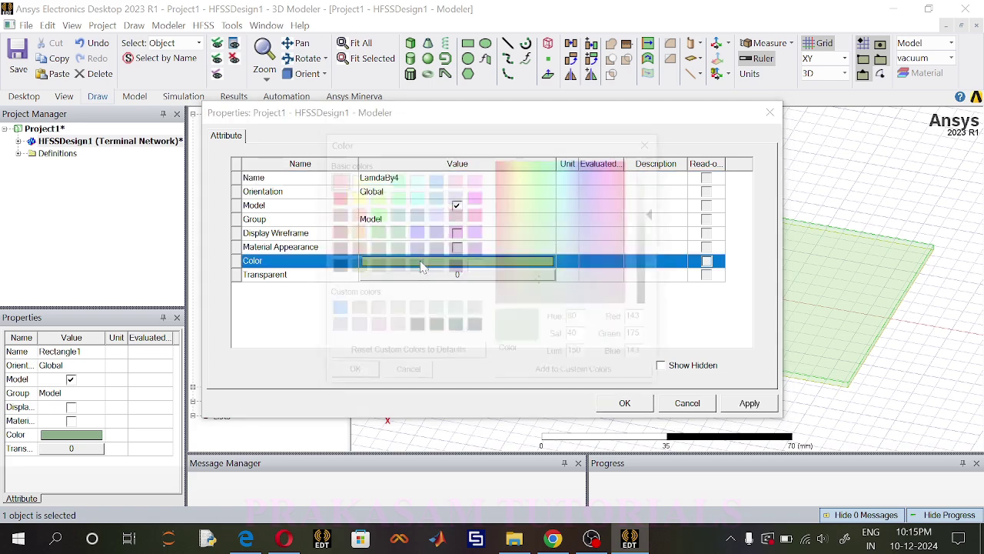
{"action": "left_click", "coordinate": [355, 197]}
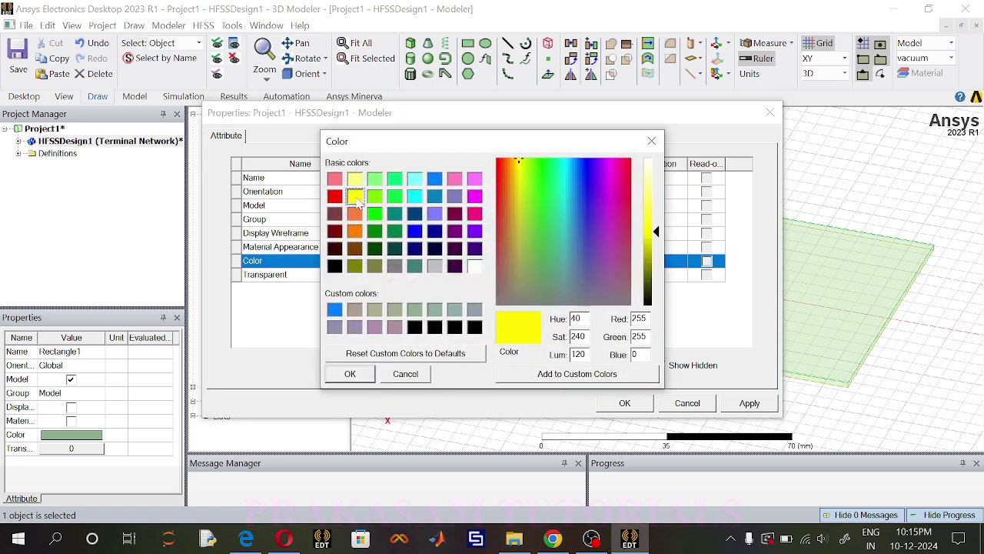
{"action": "left_click", "coordinate": [350, 374]}
{"action": "left_click", "coordinate": [623, 403]}
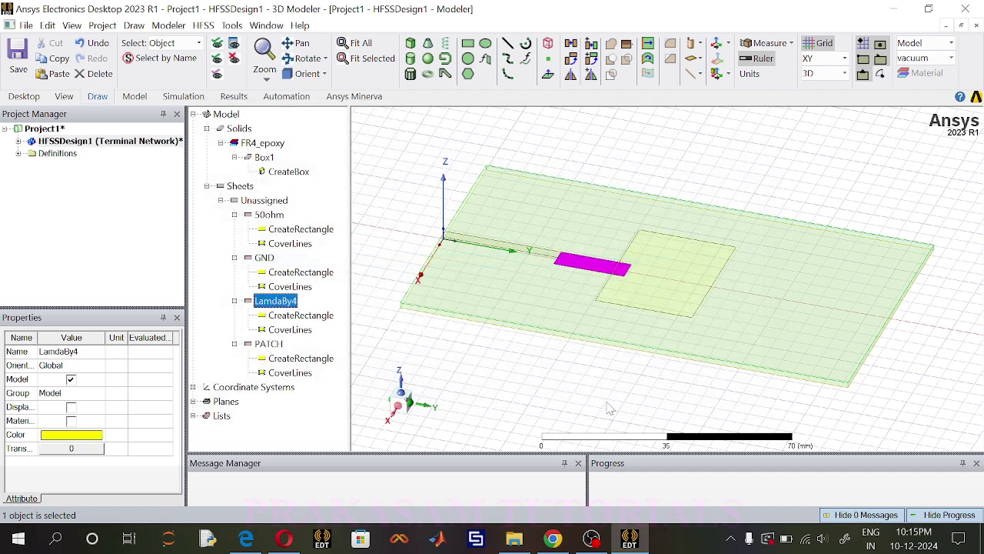
Set the LamdaBy4 rectangle's X size to 3.059/4 mm and its Y size to -17.12 mm
{"action": "left_click", "coordinate": [307, 315]}
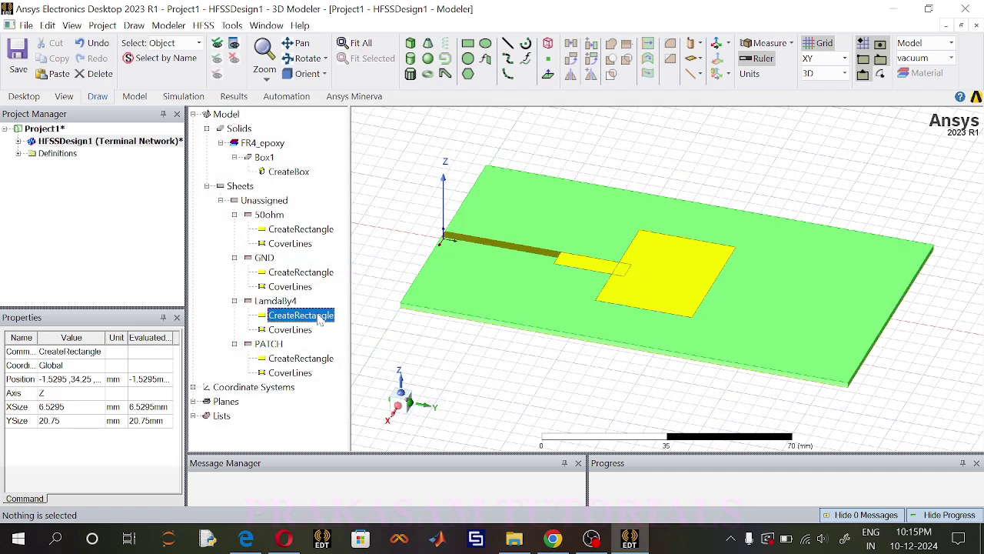
{"action": "double_click", "coordinate": [319, 318]}
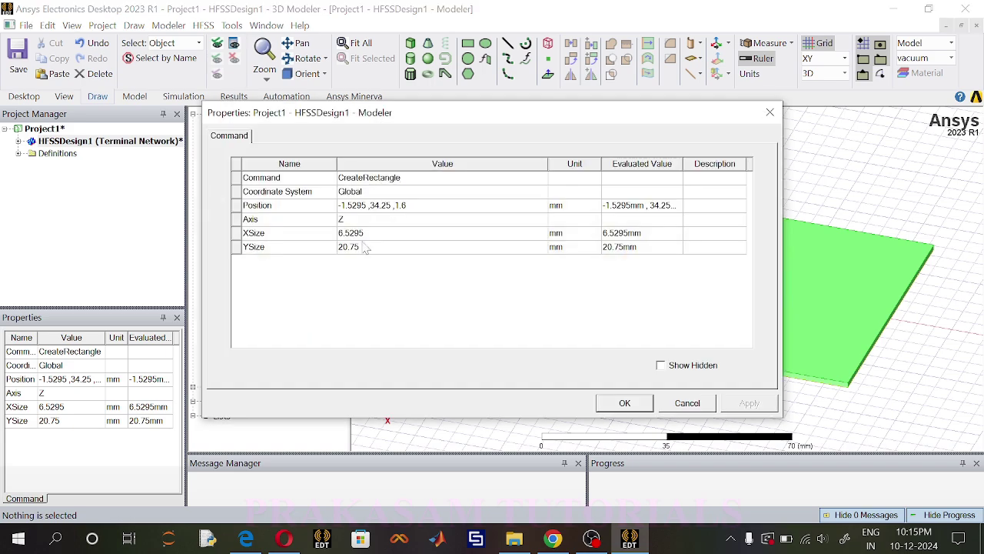
{"action": "left_click", "coordinate": [368, 235]}
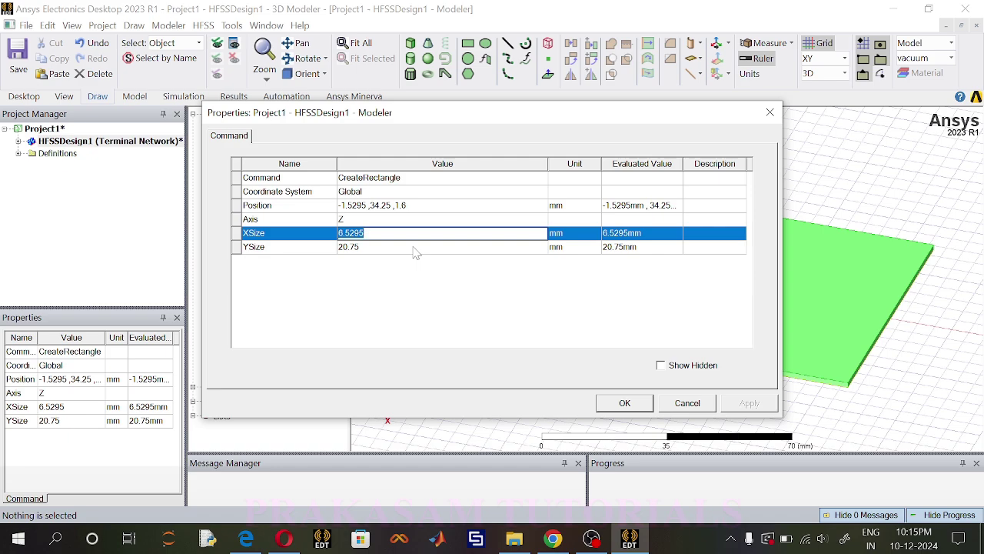
{"action": "type", "text": "3.059/4"}
{"action": "left_click", "coordinate": [374, 248]}
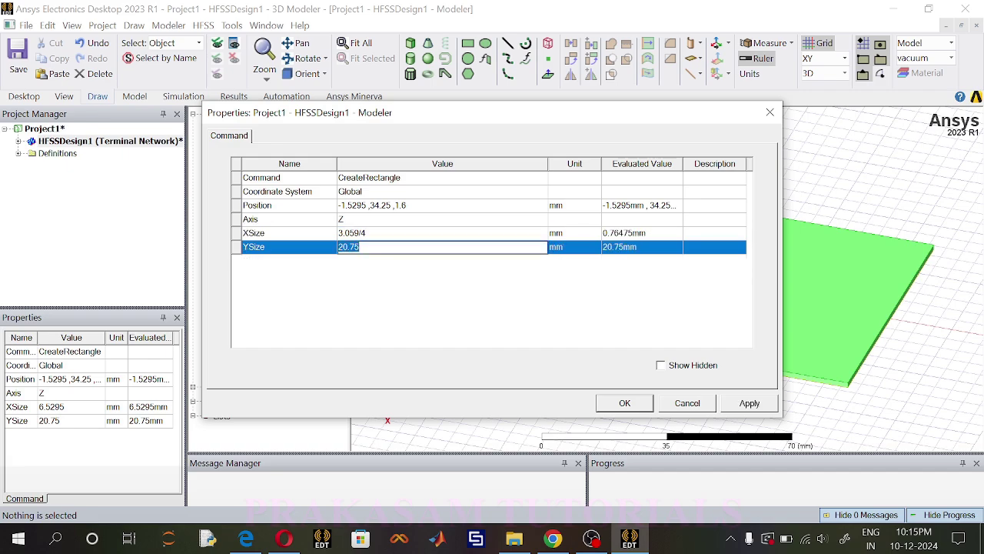
{"action": "key", "text": "BackSpace"}
{"action": "type", "text": "-17.12"}
Set the LamdaBy4 rectangle's position to -3.059/6, 51.36, 1.6 mm
{"action": "left_click", "coordinate": [432, 205]}
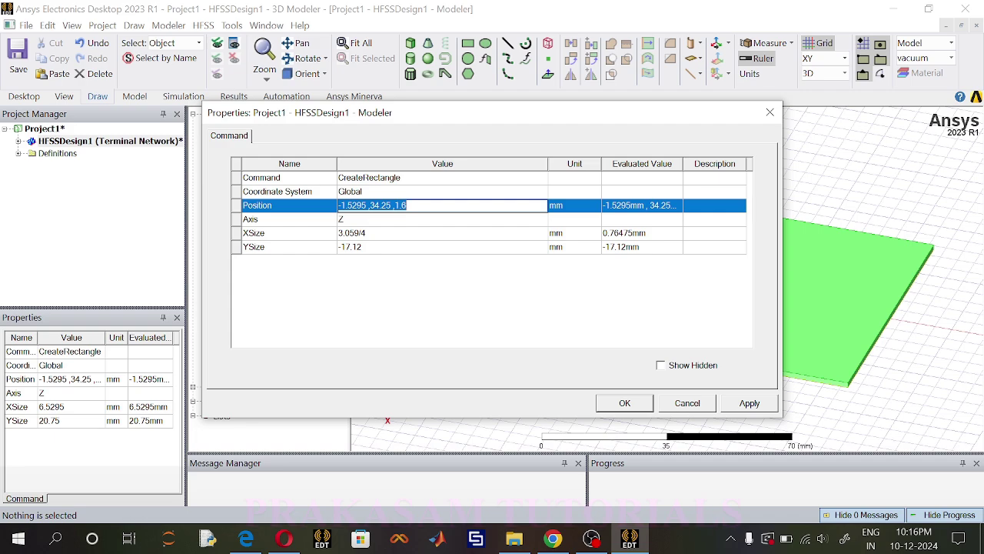
{"action": "key", "text": "BackSpace"}
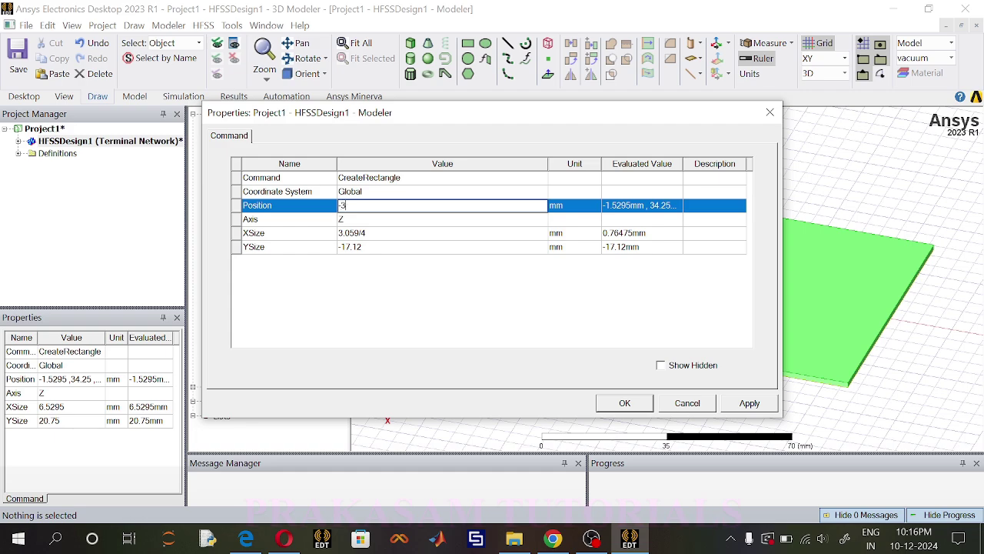
{"action": "type", "text": "-3.059"}
{"action": "type", "text": "/6, 51.36, 1.6"}
{"action": "left_click", "coordinate": [626, 405]}
{"action": "scroll", "coordinate": [606, 282], "scroll_direction": "up", "scroll_amount": 3}
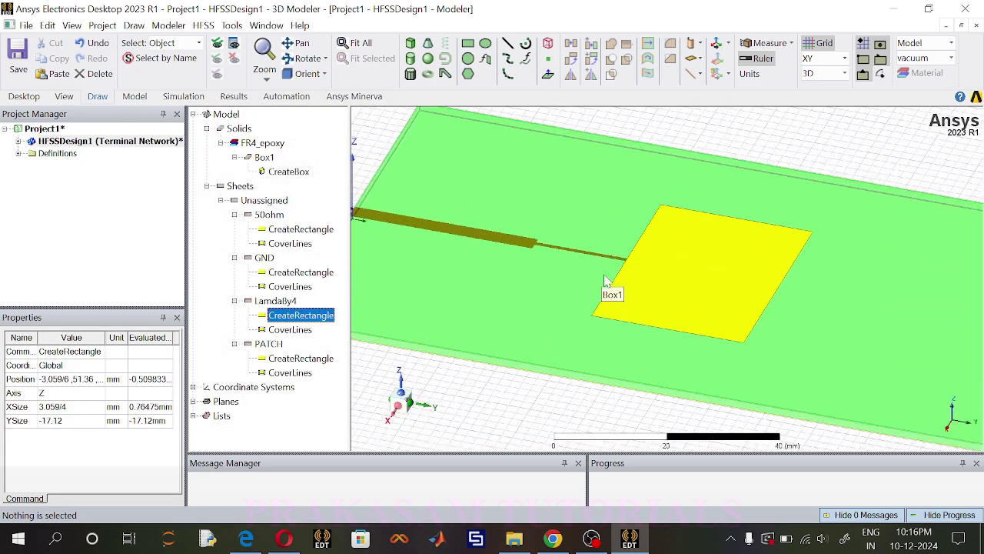
{"action": "scroll", "coordinate": [608, 283], "scroll_direction": "down", "scroll_amount": 2}
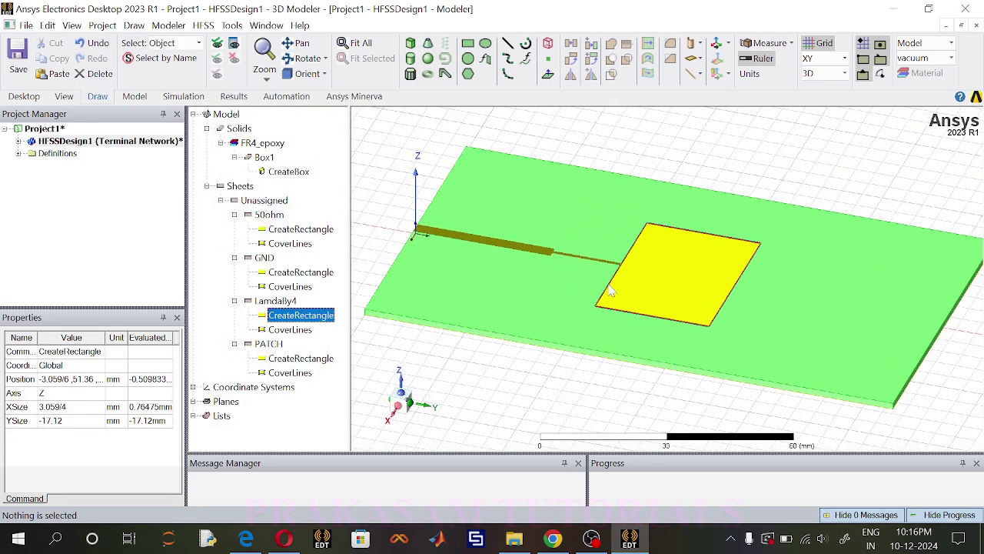
Unite the PATCH, LamdaBy4 and 50ohm sheets into a single sheet, with PATCH as the first selected object
{"action": "double_click", "coordinate": [277, 301]}
{"action": "left_click", "coordinate": [682, 405]}
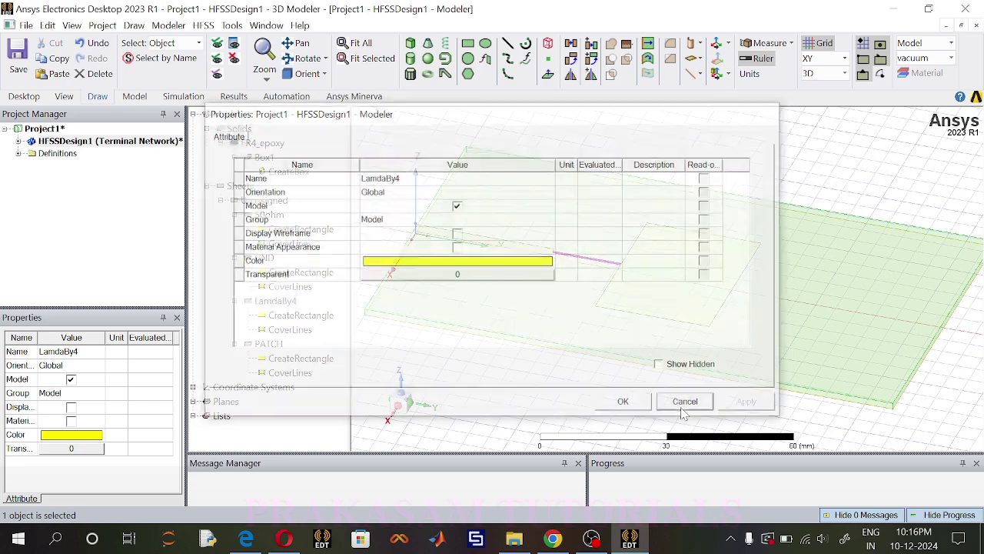
{"action": "left_click", "coordinate": [277, 345]}
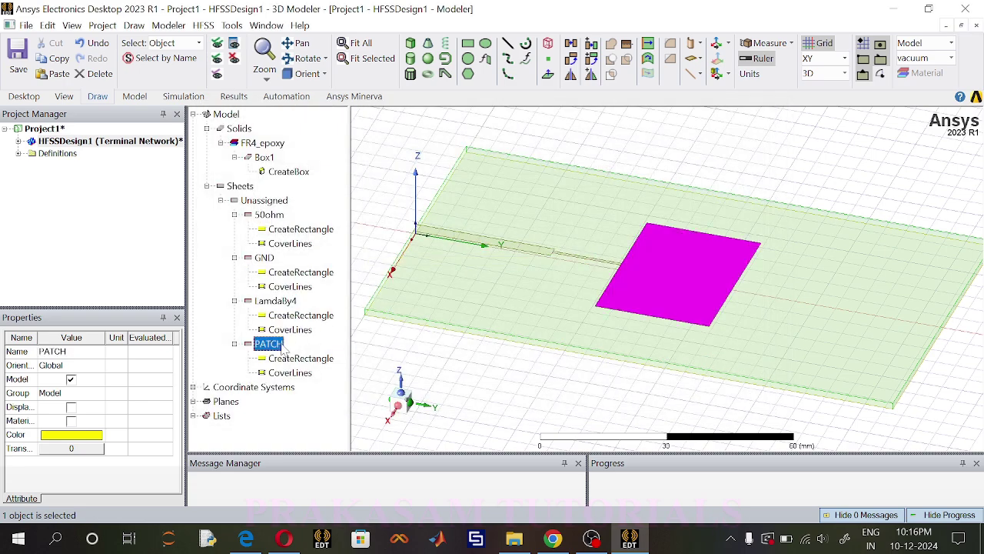
{"action": "left_click", "coordinate": [283, 302], "text": "ctrl"}
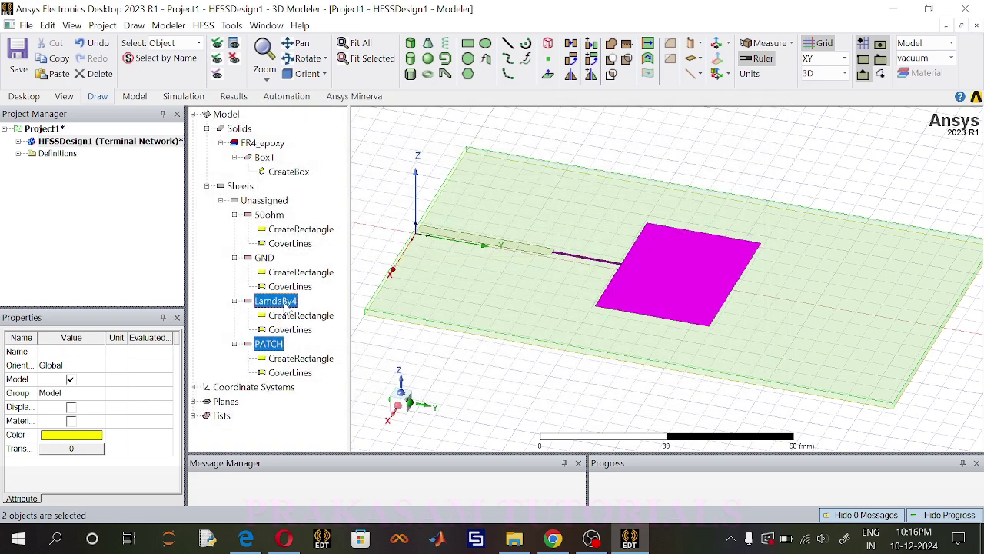
{"action": "left_click", "coordinate": [271, 216], "text": "ctrl"}
{"action": "left_click", "coordinate": [614, 44]}
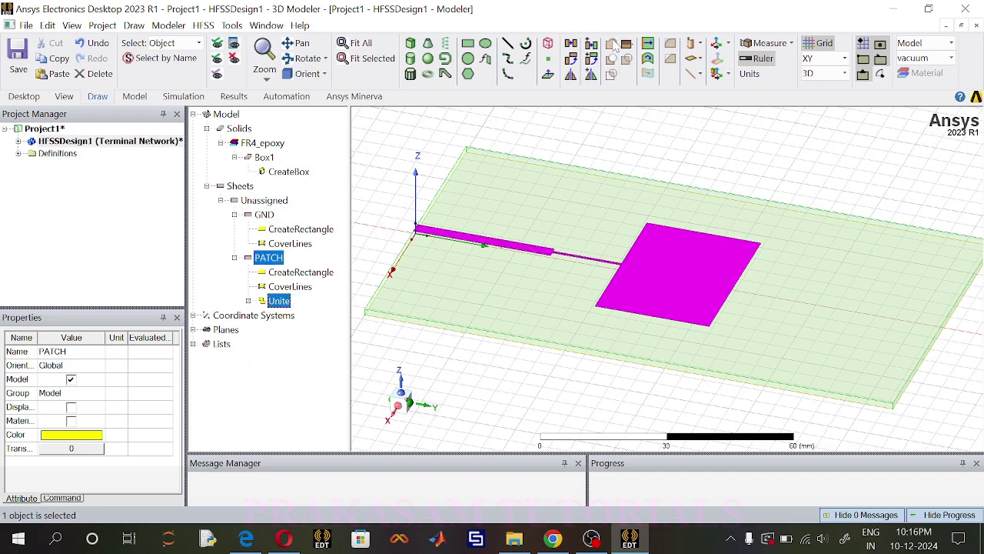
Assign a Perfect E boundary to the united PATCH and GND sheets and highlight it in the model to check its coverage
{"action": "left_click", "coordinate": [269, 259]}
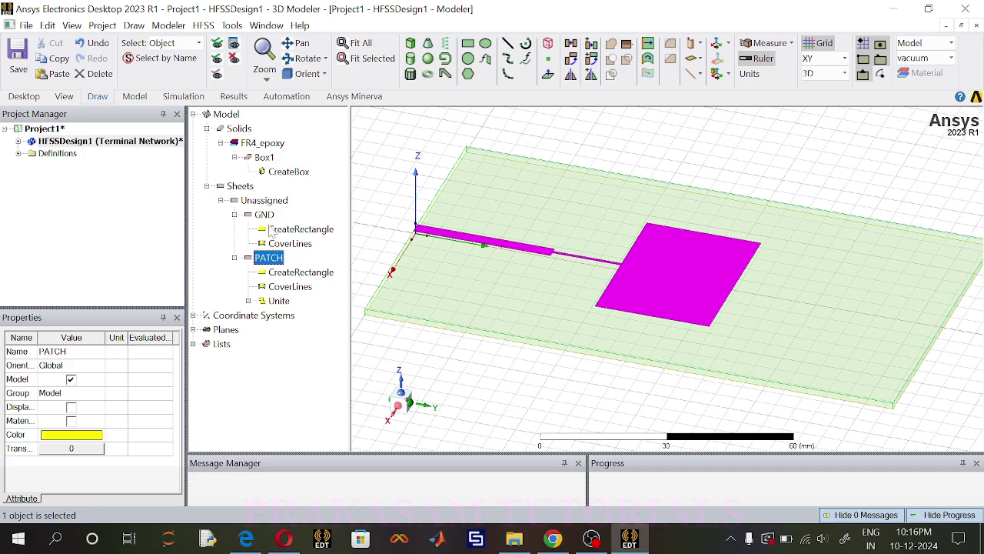
{"action": "left_click", "coordinate": [264, 215], "text": "ctrl"}
{"action": "right_click", "coordinate": [267, 215]}
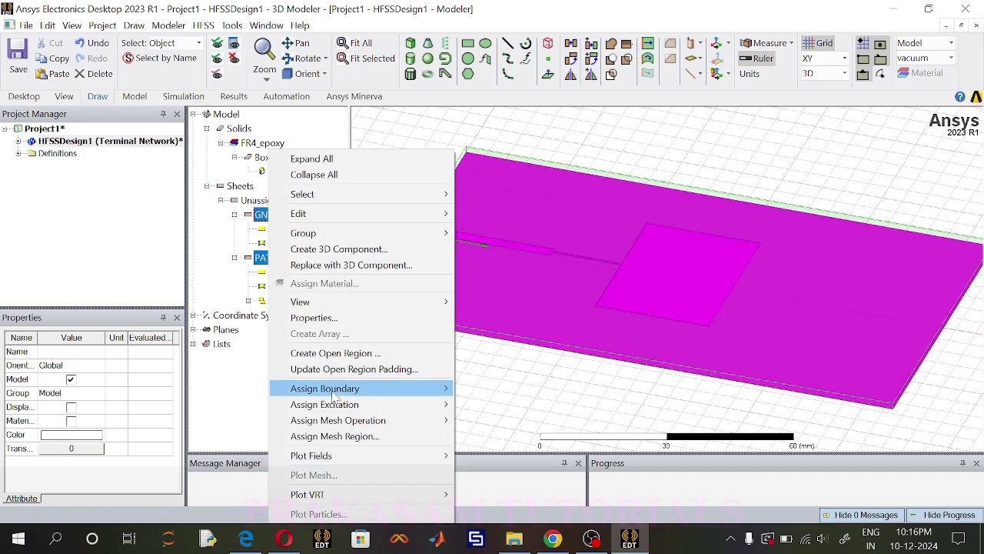
{"action": "mouse_move", "coordinate": [339, 394]}
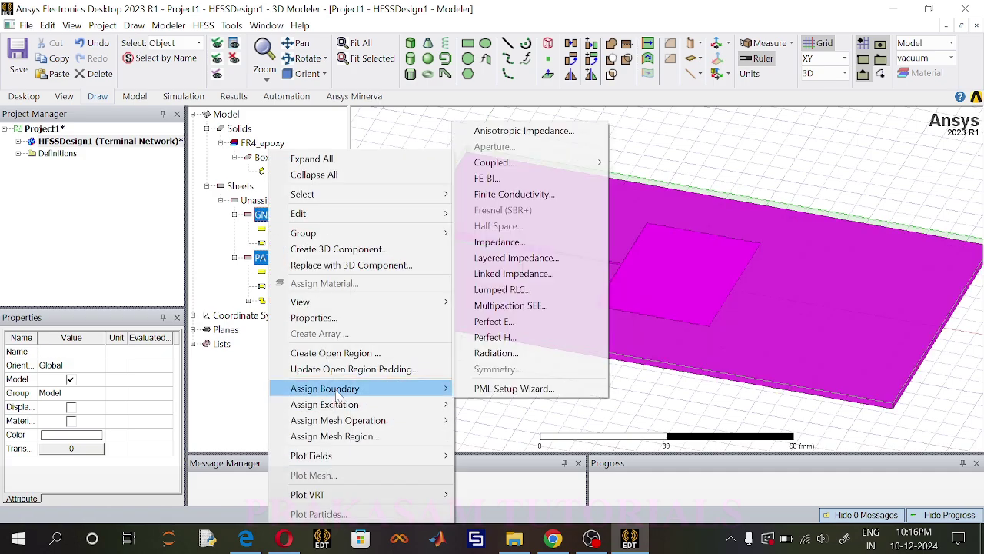
{"action": "left_click", "coordinate": [495, 322]}
{"action": "left_click", "coordinate": [541, 389]}
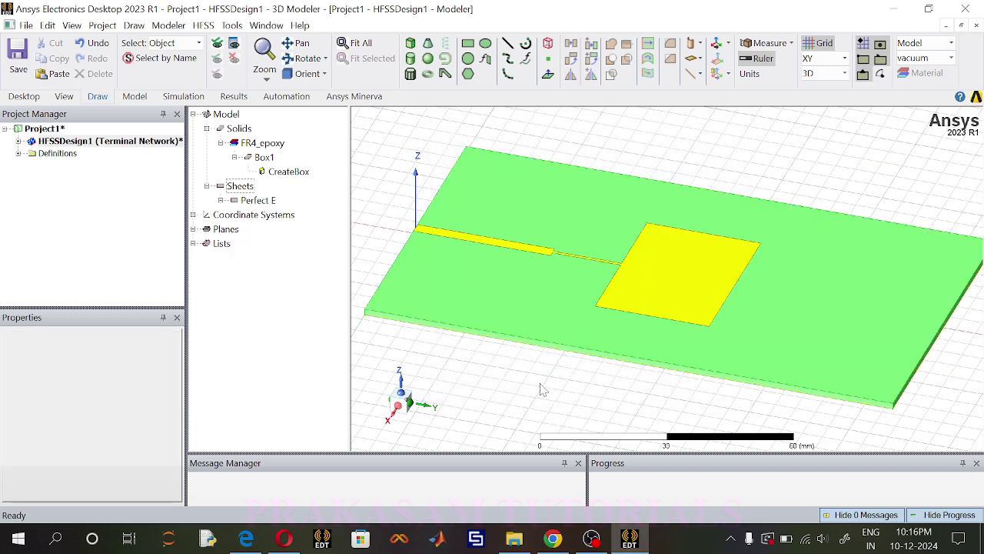
{"action": "left_click", "coordinate": [18, 141]}
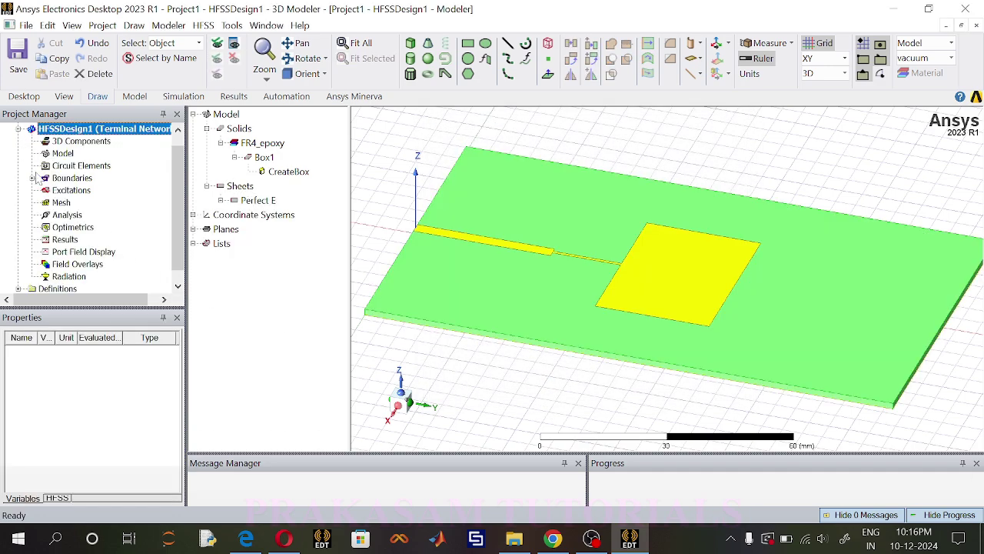
{"action": "left_click", "coordinate": [33, 177]}
{"action": "left_click", "coordinate": [77, 190]}
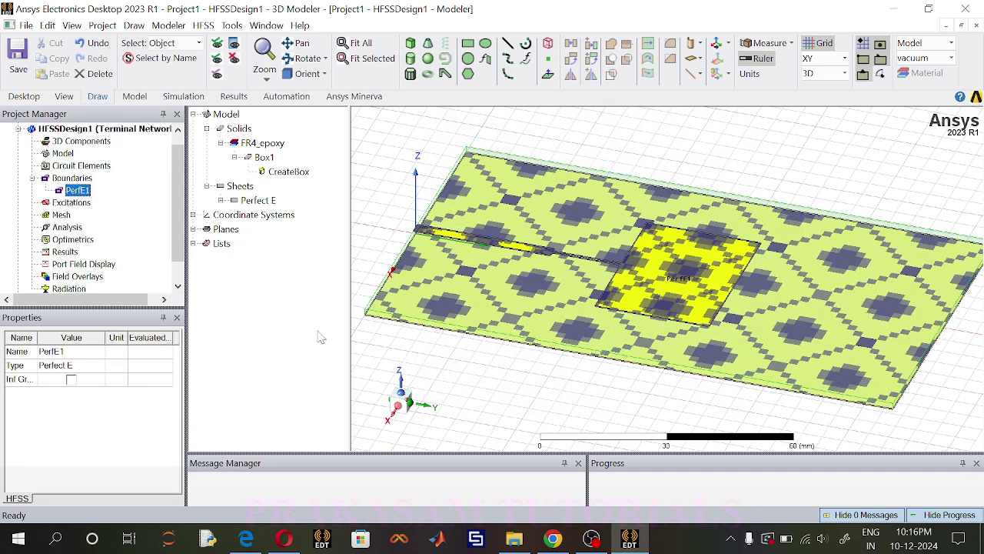
{"action": "left_click", "coordinate": [475, 391]}
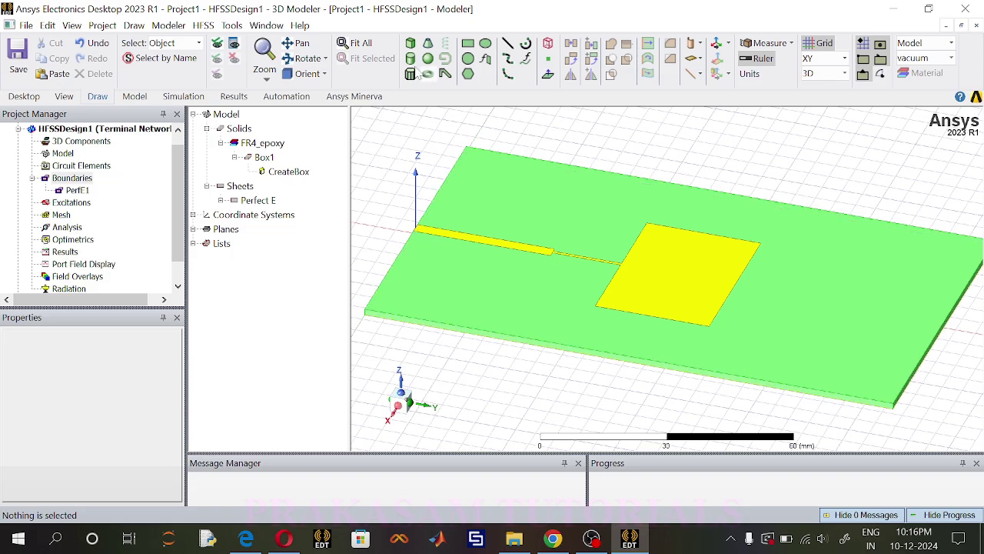
Try to draw a rectangle on the YZ plane at the feed end of the line, from its corner at -1.5295, 0.01, 1.6 mm
{"action": "left_click", "coordinate": [307, 59]}
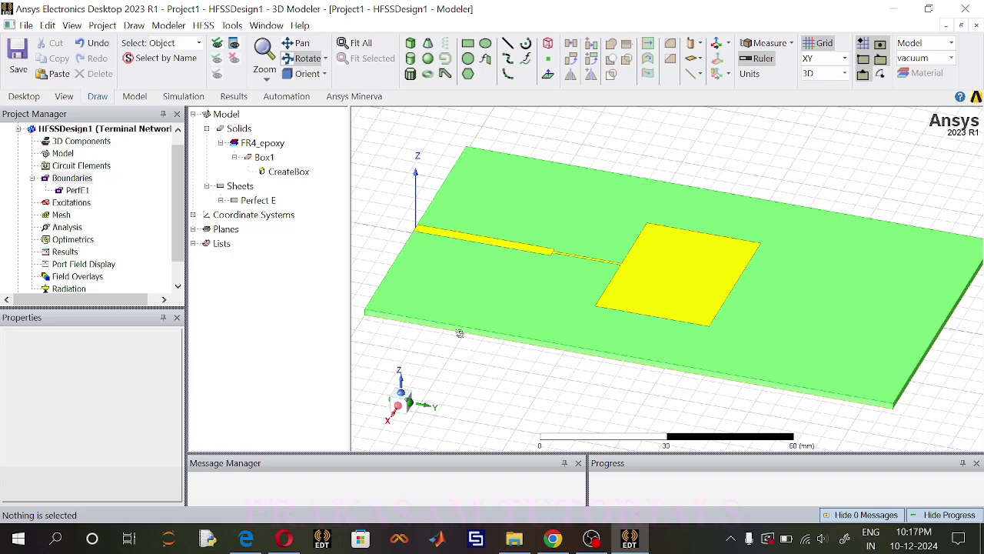
{"action": "left_click_drag", "start_coordinate": [461, 333], "coordinate": [668, 321]}
{"action": "scroll", "coordinate": [668, 321], "scroll_direction": "up", "scroll_amount": 8}
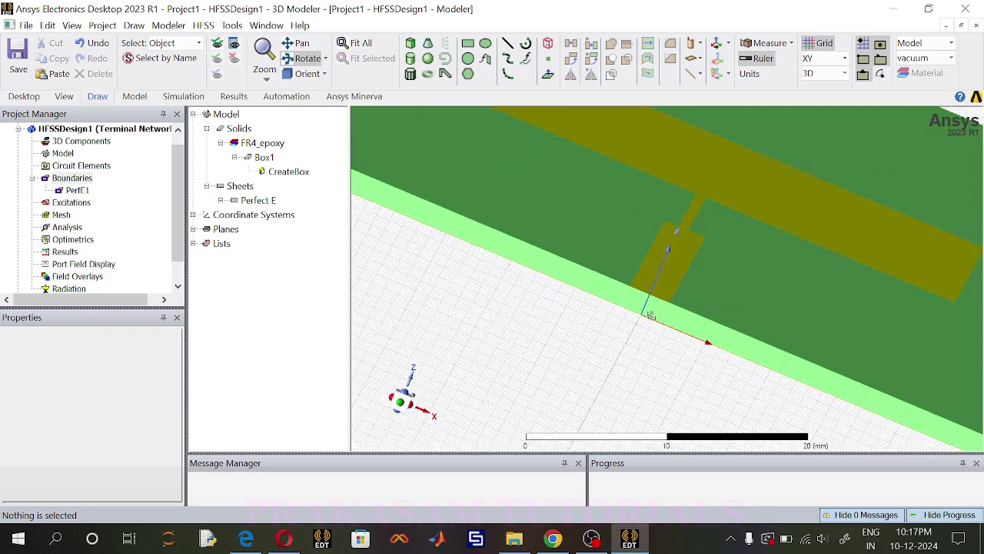
{"action": "scroll", "coordinate": [650, 316], "scroll_direction": "up", "scroll_amount": 3}
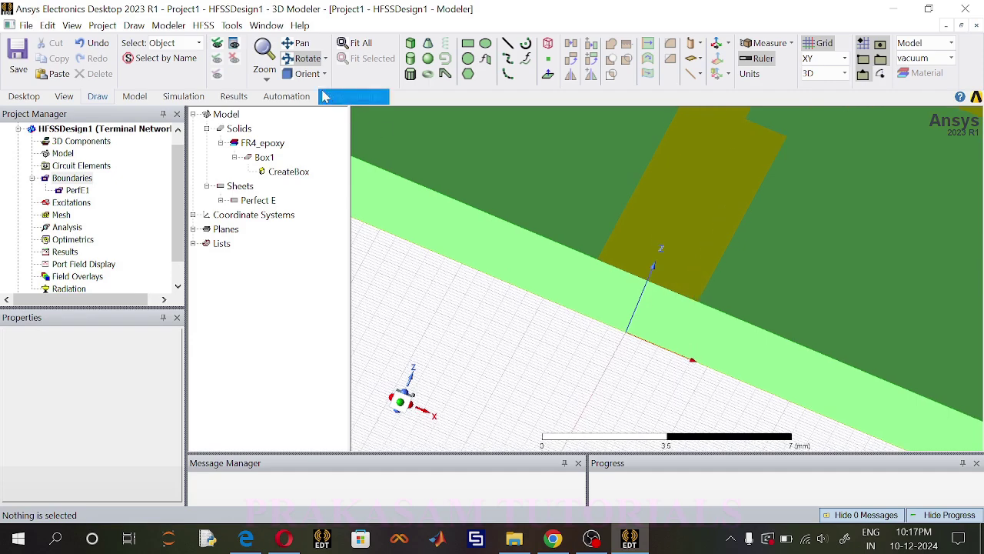
{"action": "left_click", "coordinate": [809, 58]}
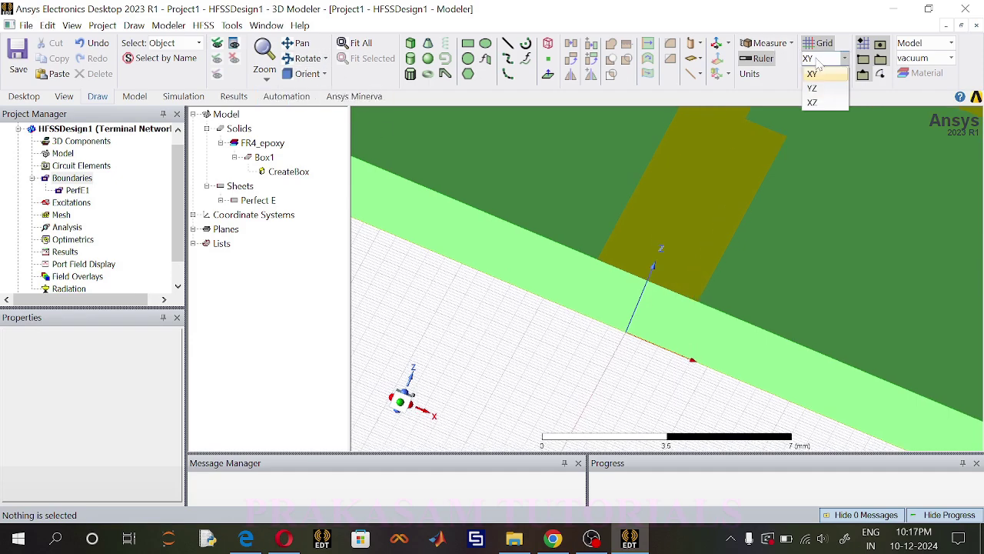
{"action": "left_click", "coordinate": [814, 88]}
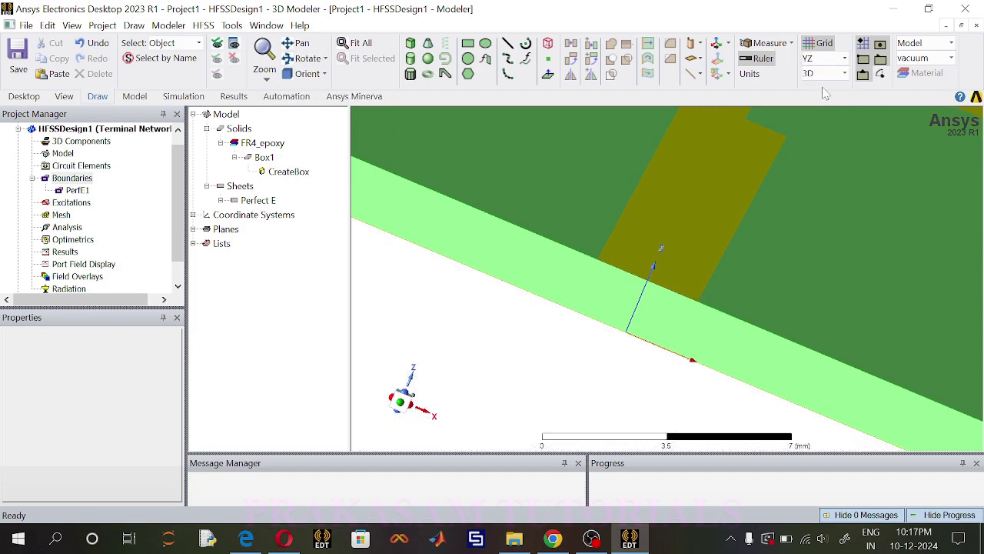
{"action": "left_click", "coordinate": [467, 43]}
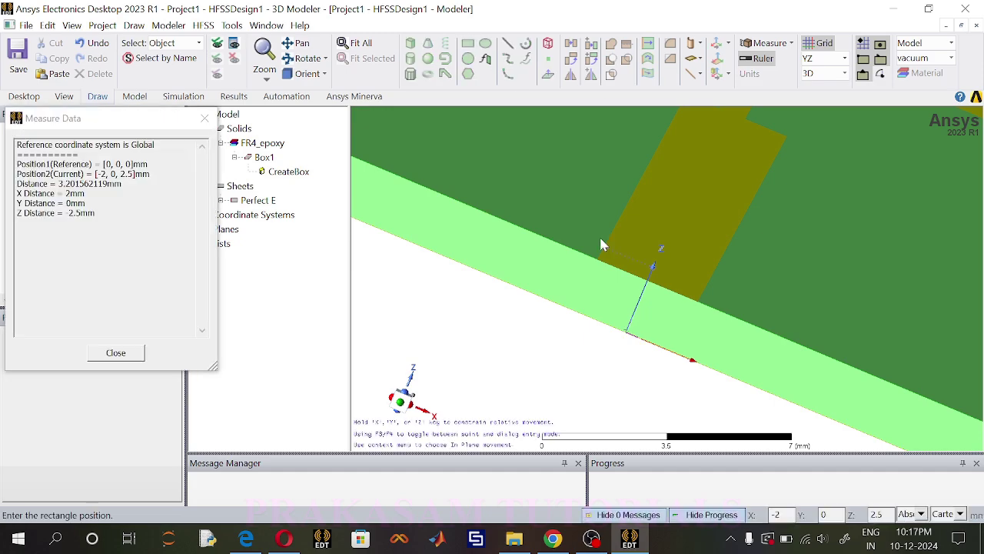
{"action": "left_click", "coordinate": [604, 265]}
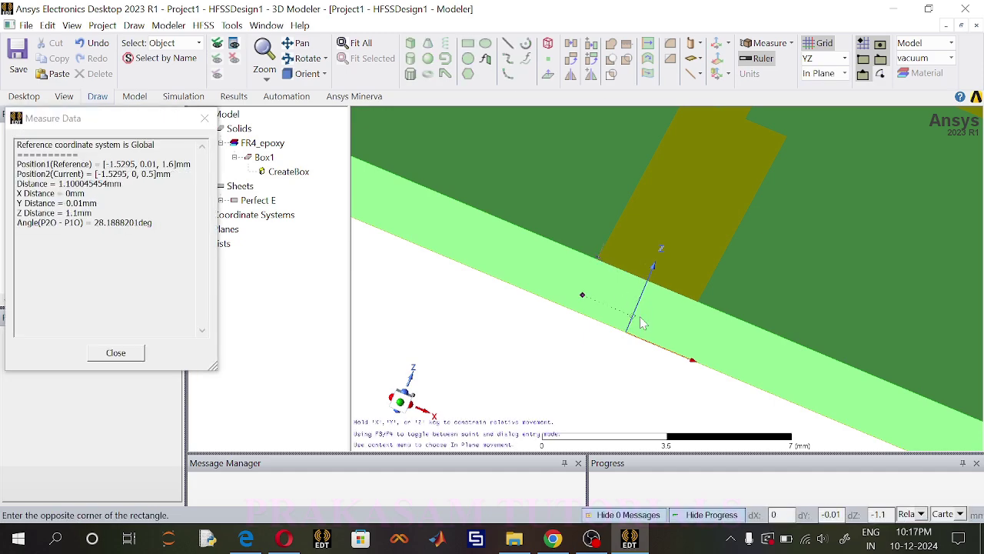
{"action": "left_click", "coordinate": [690, 364]}
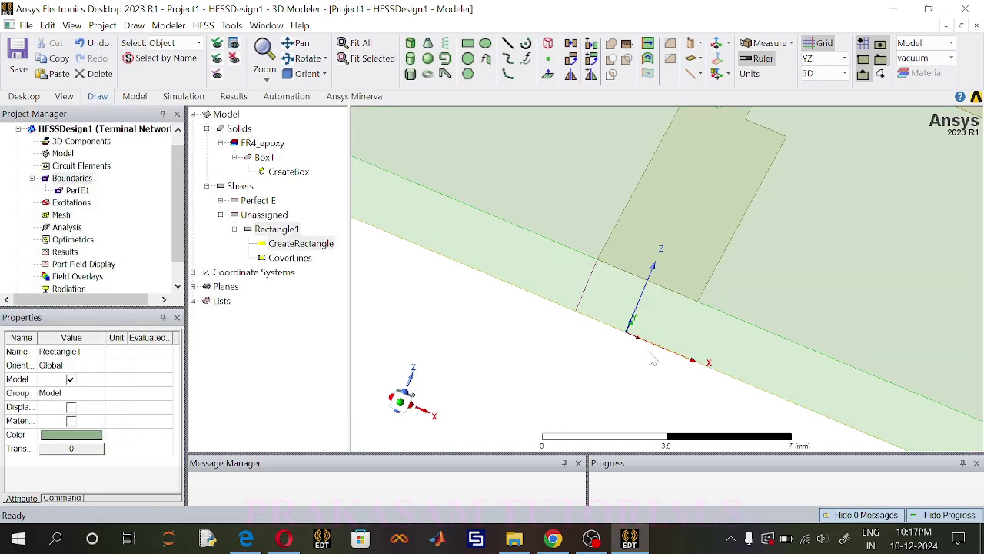
{"action": "left_click", "coordinate": [627, 317]}
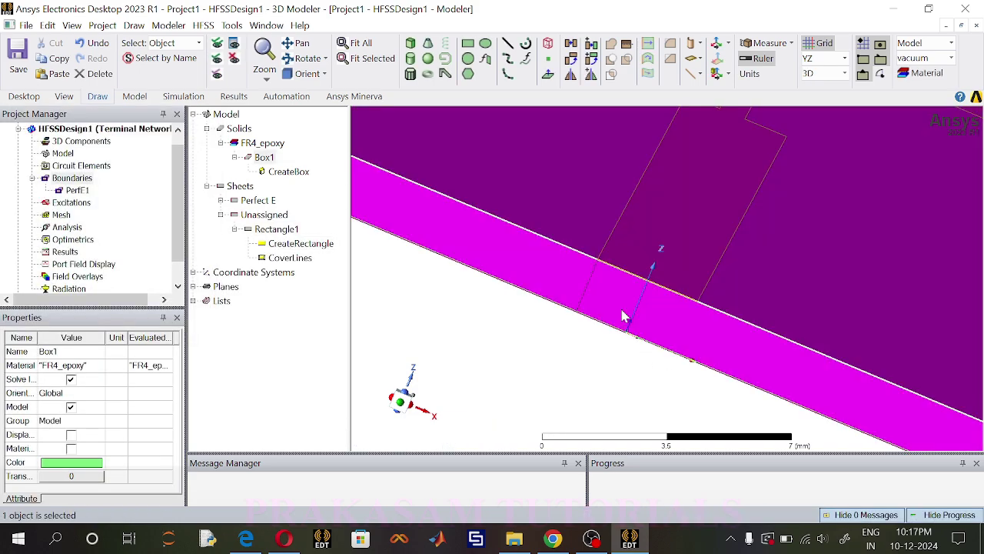
{"action": "left_click", "coordinate": [613, 349]}
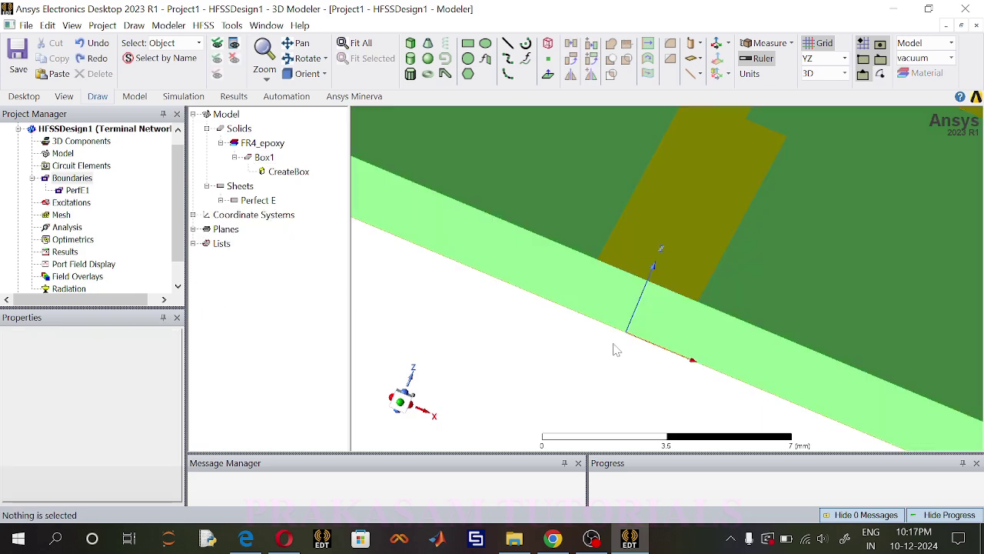
Draw a rectangle on the XZ plane from -1.5295, 0.01, 1.6 mm, spanning the feed line's width down to the substrate's lower edge
{"action": "left_click", "coordinate": [820, 62]}
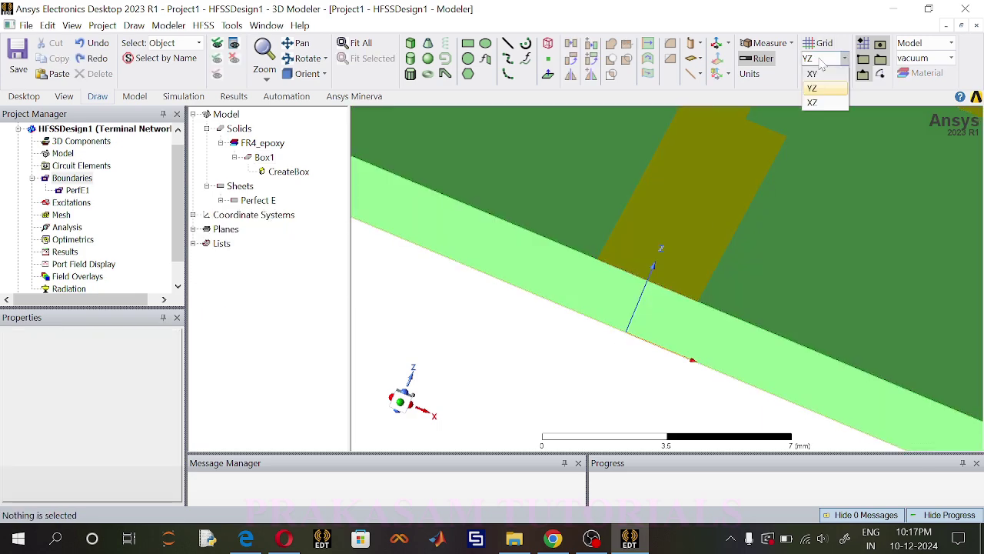
{"action": "left_click", "coordinate": [815, 100]}
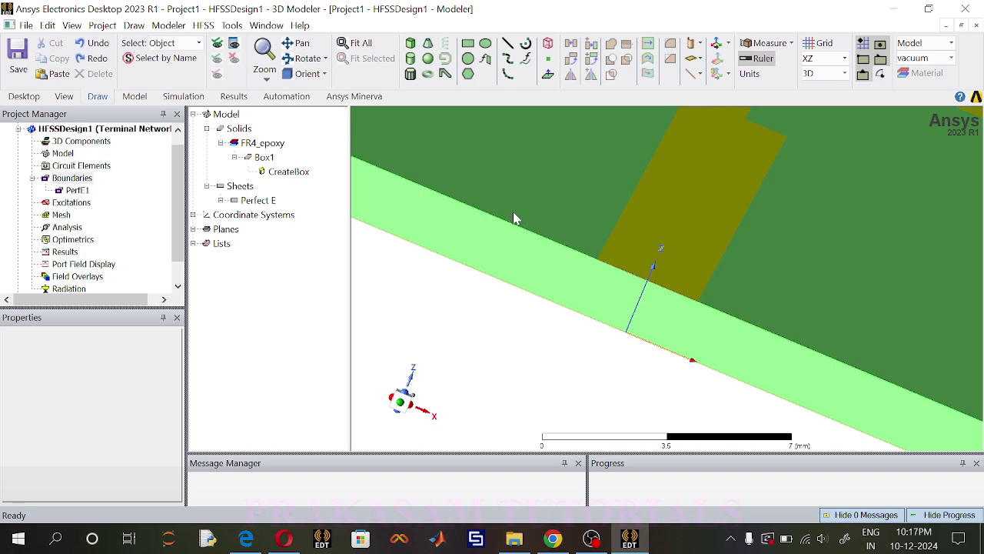
{"action": "left_click", "coordinate": [470, 46]}
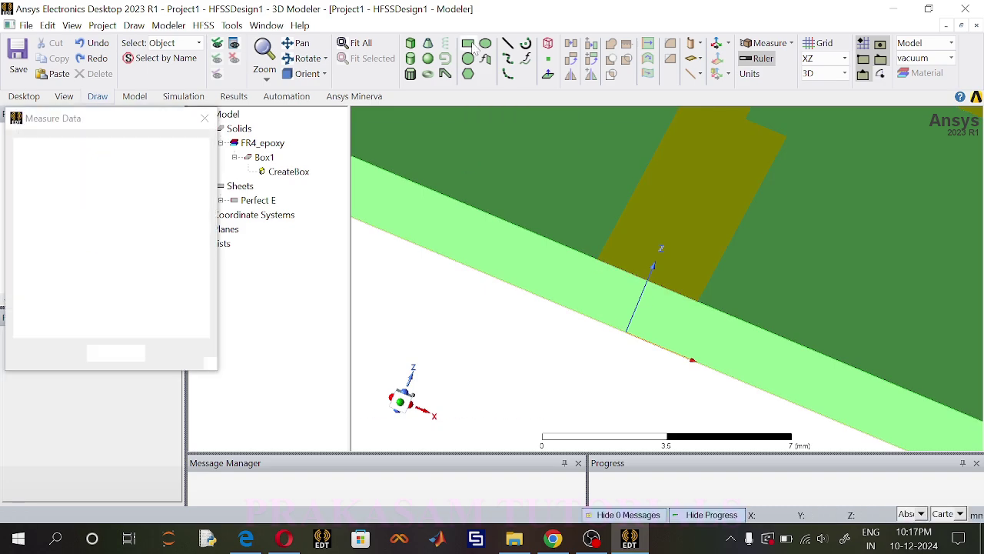
{"action": "left_click", "coordinate": [598, 262]}
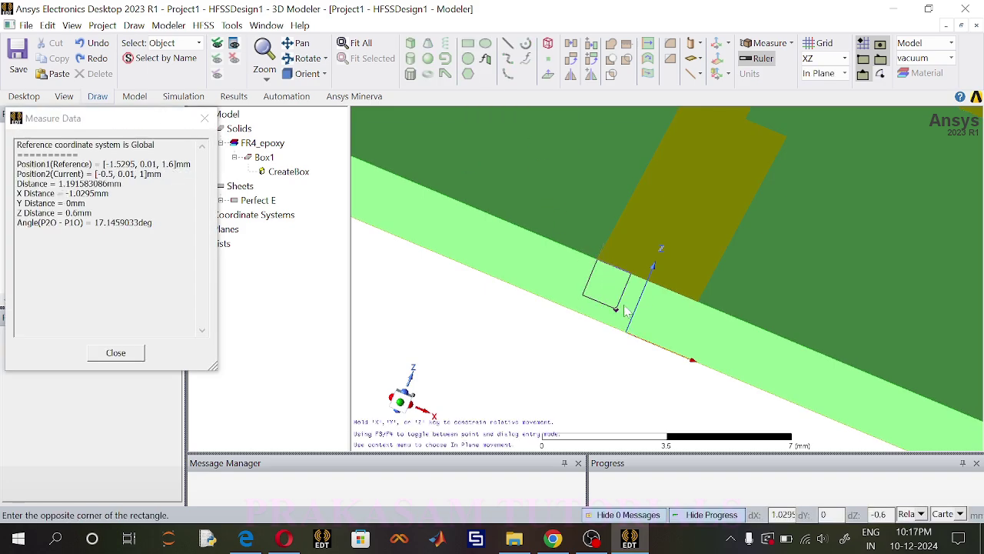
{"action": "left_click", "coordinate": [675, 354]}
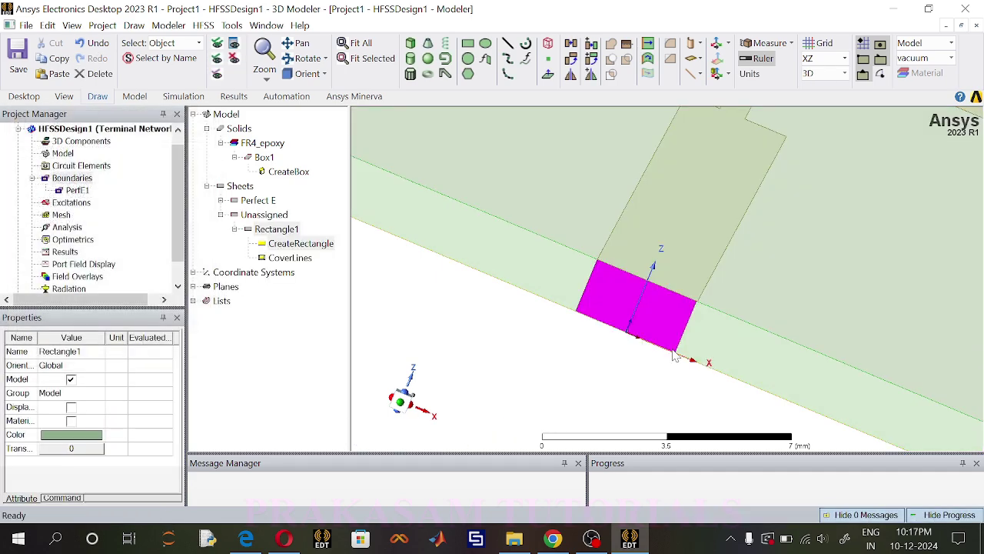
Rename the rectangle sheet at the feed end as PORT and set its color to yellow
{"action": "double_click", "coordinate": [277, 229]}
{"action": "left_click", "coordinate": [396, 177]}
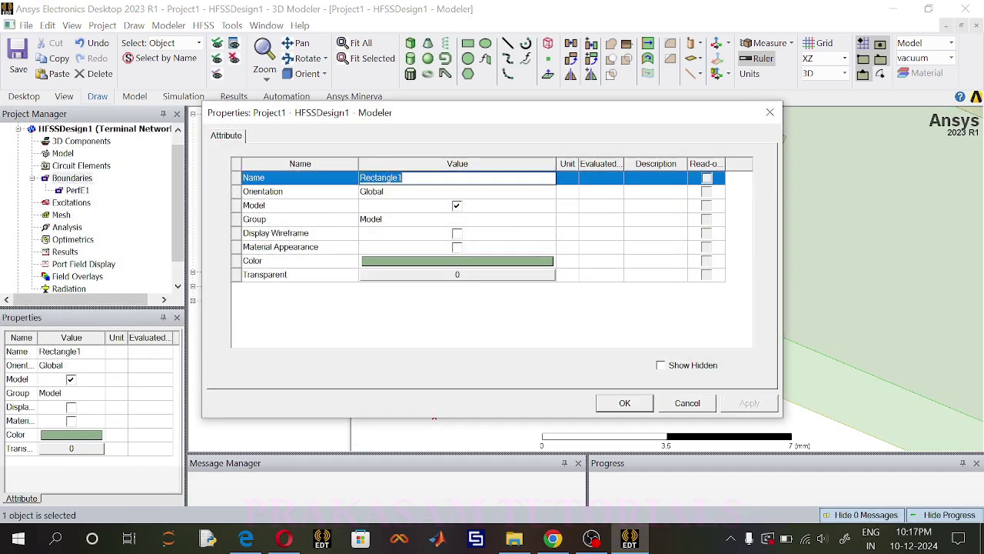
{"action": "type", "text": "PORT"}
{"action": "left_click", "coordinate": [393, 263]}
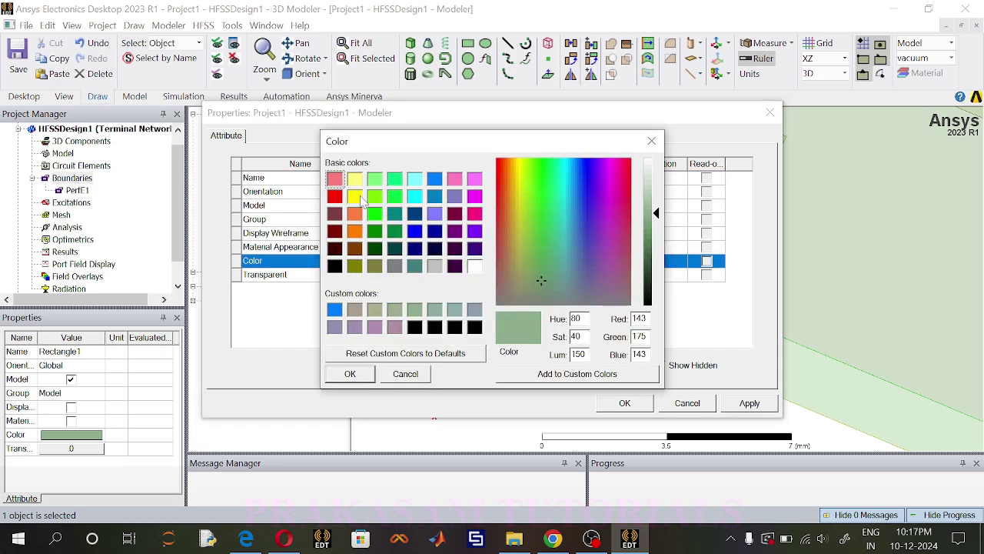
{"action": "left_click", "coordinate": [357, 197]}
{"action": "left_click", "coordinate": [350, 375]}
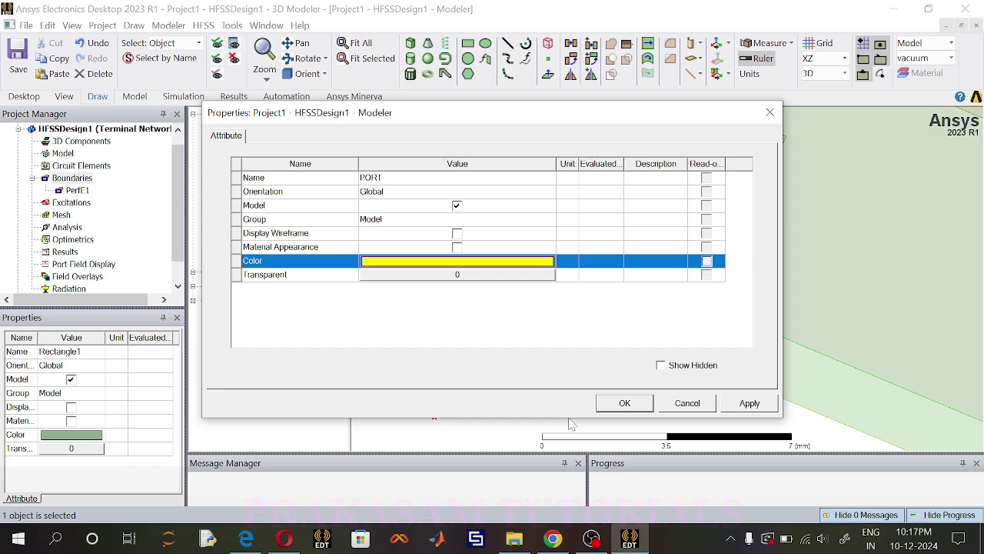
{"action": "left_click", "coordinate": [609, 405]}
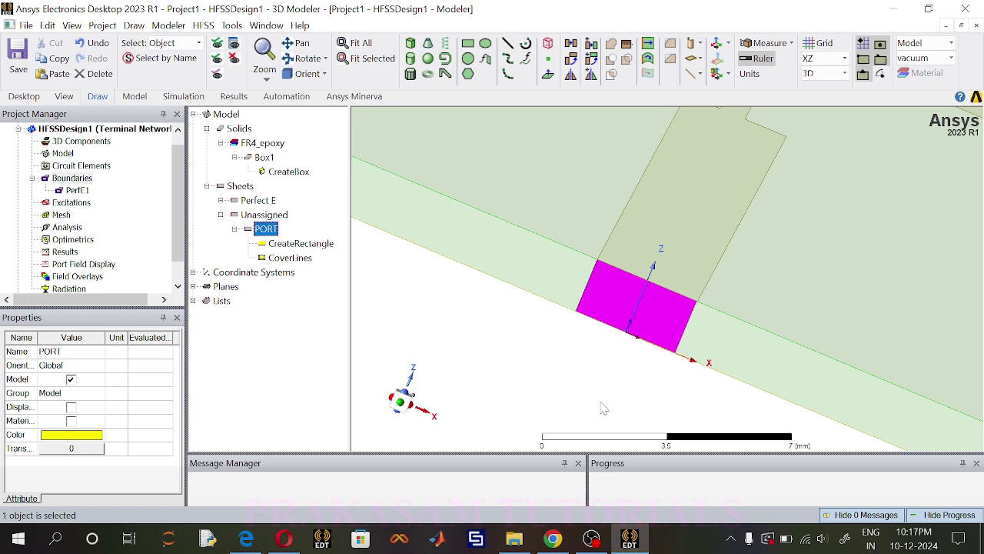
Set the PORT rectangle's XSize to 3.059 mm
{"action": "double_click", "coordinate": [317, 245]}
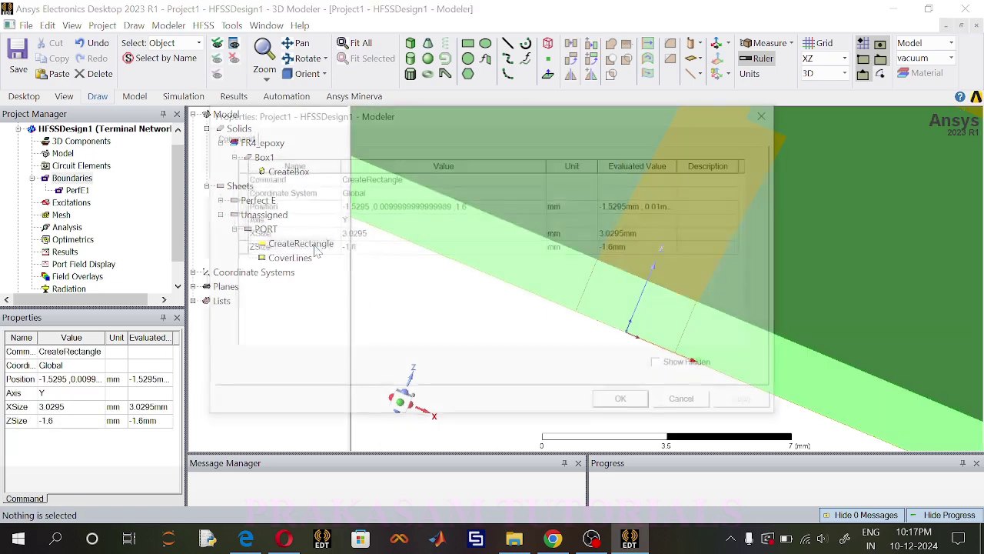
{"action": "left_click", "coordinate": [373, 235]}
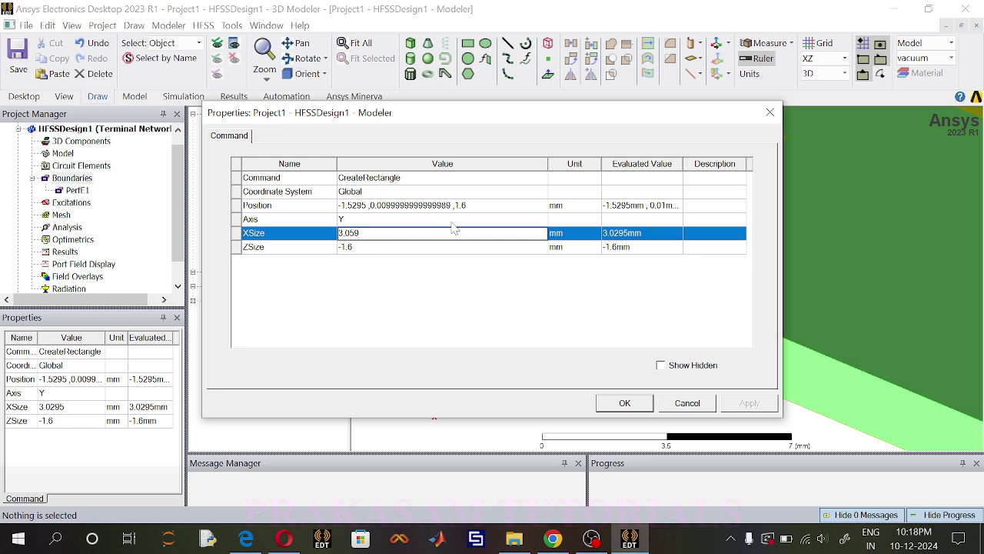
{"action": "left_click", "coordinate": [635, 409]}
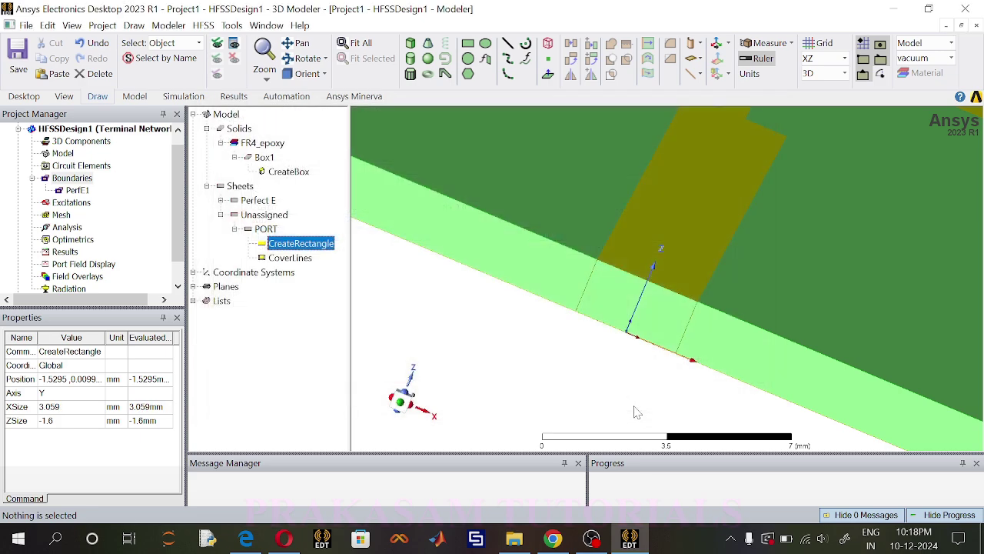
Assign a terminal lumped port to the PORT sheet with GND as the reference conductor, and highlight the excitation in the model
{"action": "left_click", "coordinate": [266, 229]}
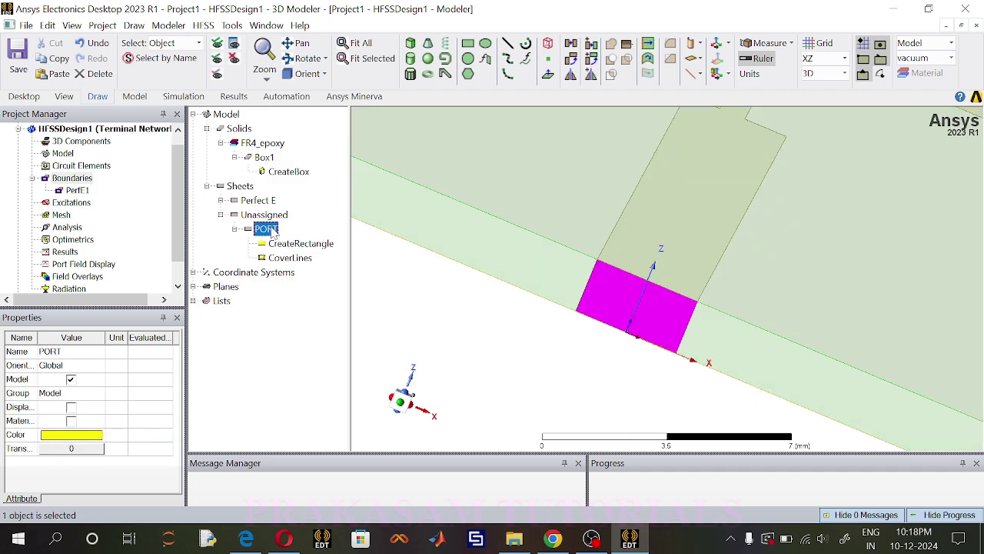
{"action": "scroll", "coordinate": [637, 308], "scroll_direction": "up", "scroll_amount": 2}
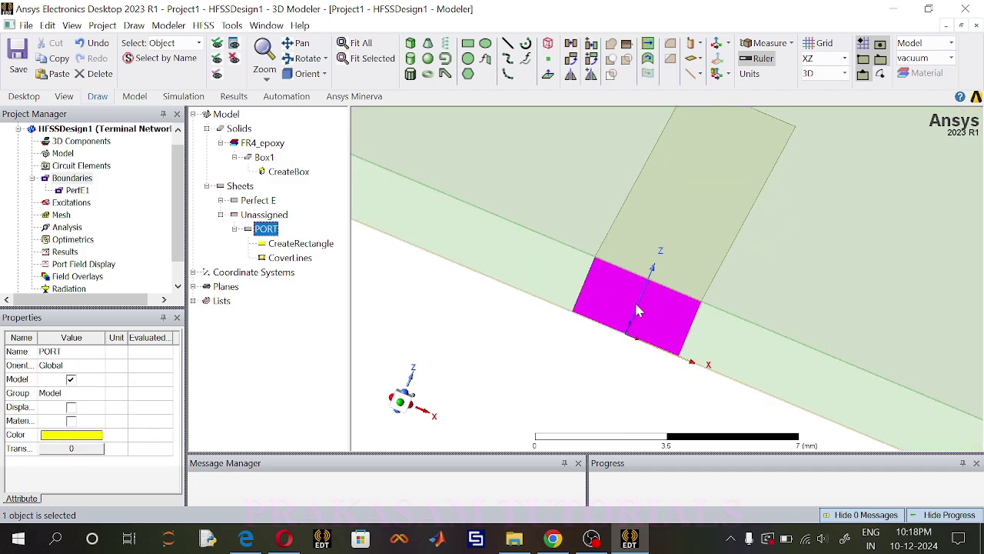
{"action": "right_click", "coordinate": [270, 228]}
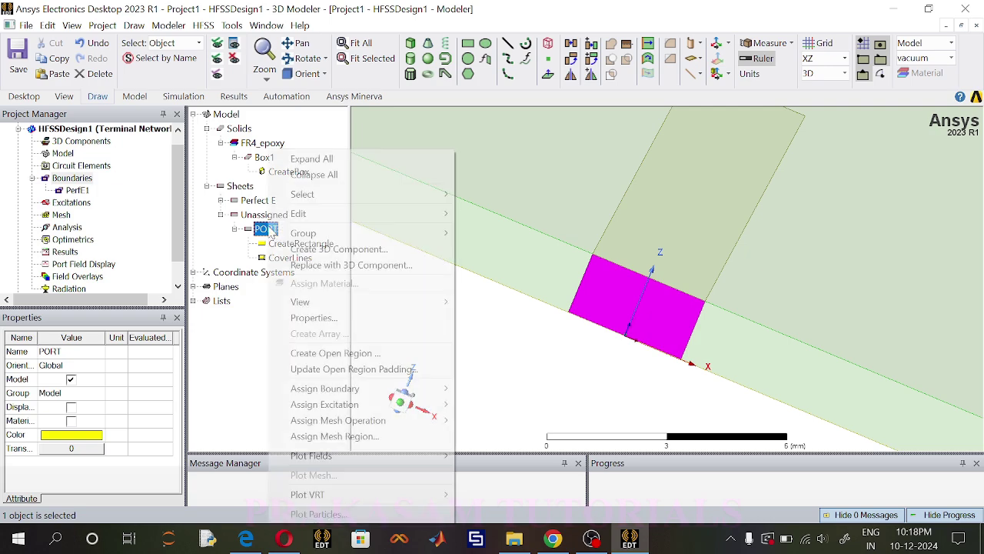
{"action": "mouse_move", "coordinate": [351, 405]}
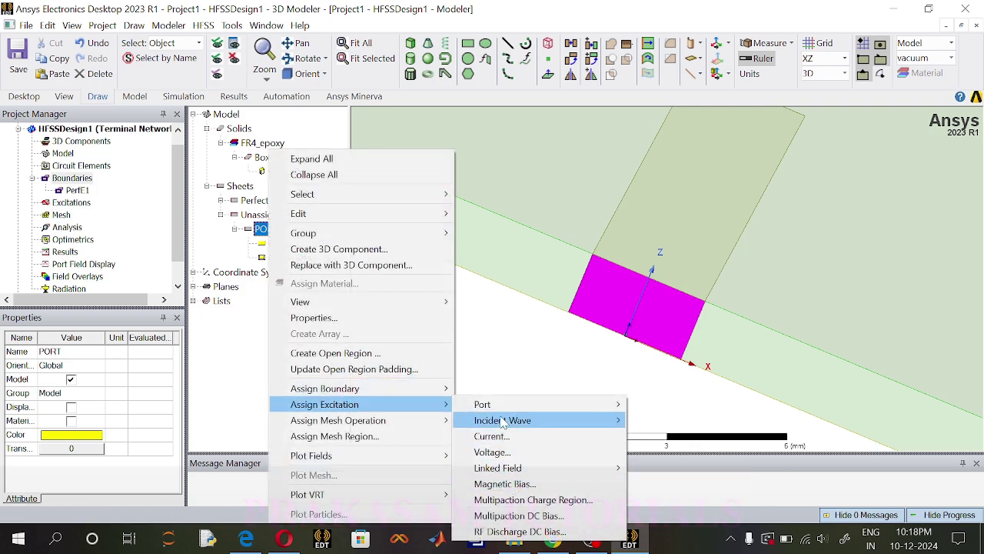
{"action": "mouse_move", "coordinate": [497, 408]}
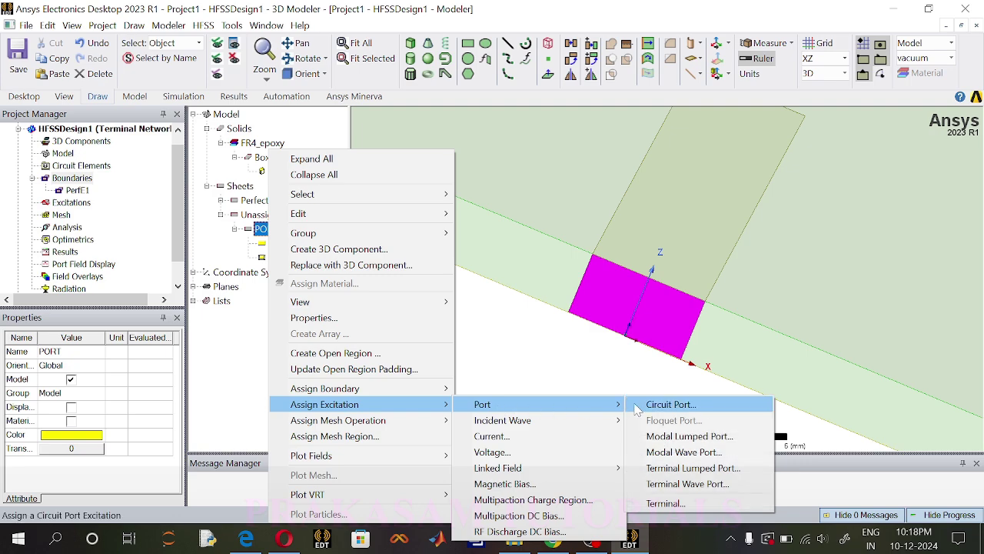
{"action": "left_click", "coordinate": [681, 470]}
{"action": "left_click", "coordinate": [576, 207]}
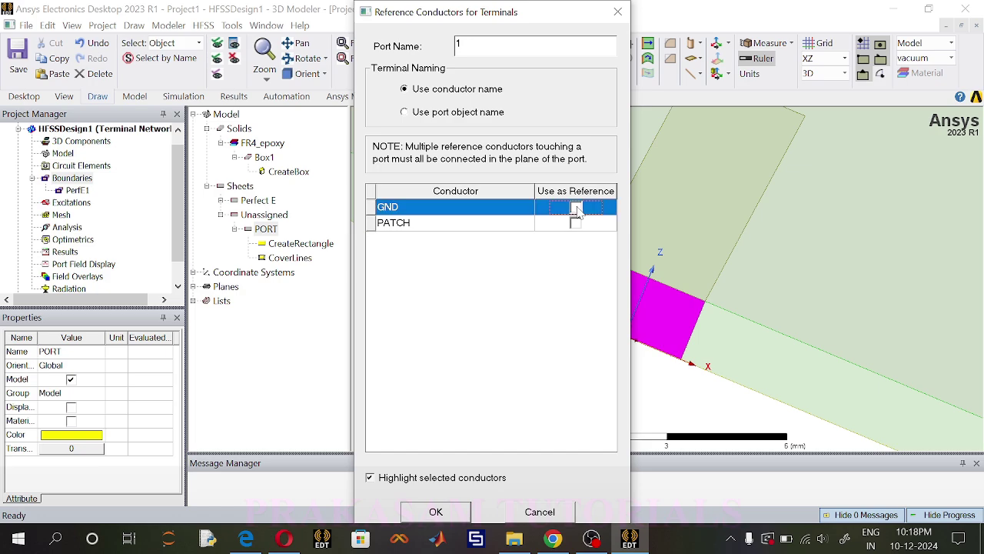
{"action": "left_click", "coordinate": [435, 511]}
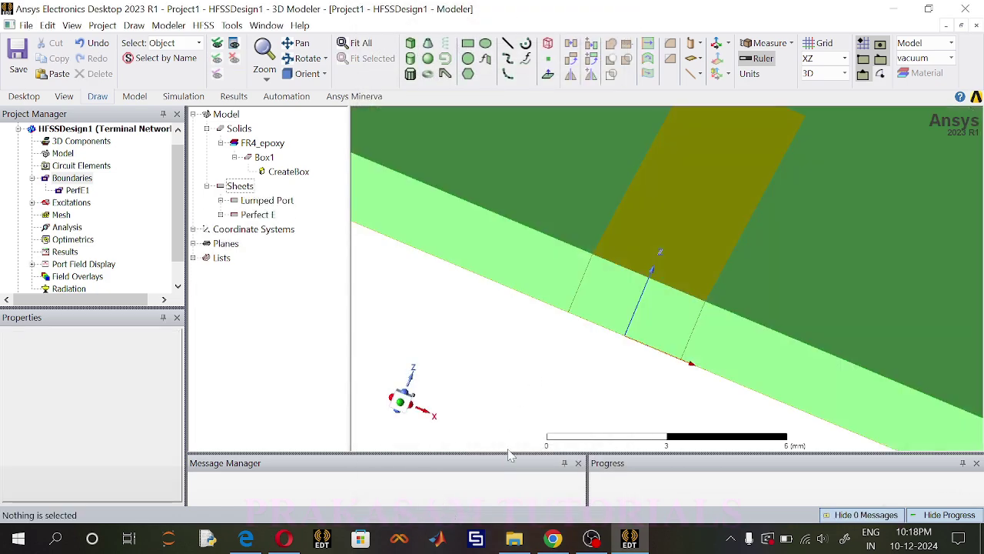
{"action": "left_click", "coordinate": [33, 203]}
{"action": "left_click", "coordinate": [60, 217]}
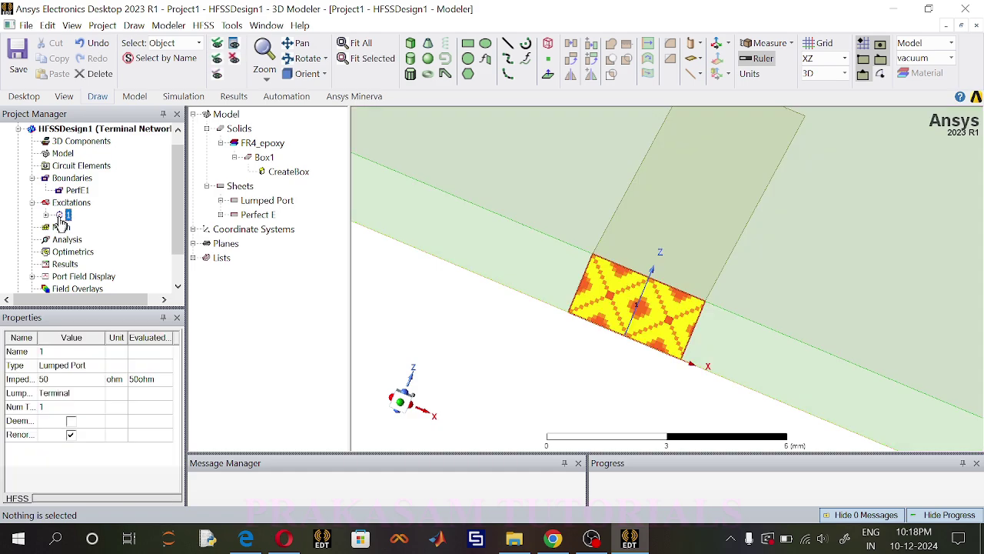
Set the drawing plane to XY, fit the whole antenna in the default oriented view and highlight the Perfect E boundary
{"action": "left_click", "coordinate": [358, 44]}
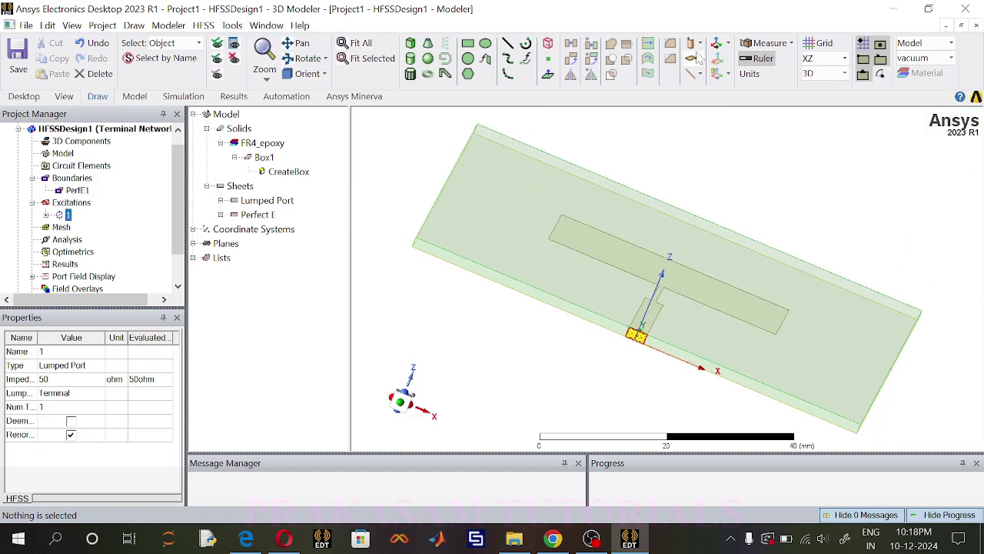
{"action": "left_click", "coordinate": [827, 58]}
{"action": "left_click", "coordinate": [809, 74]}
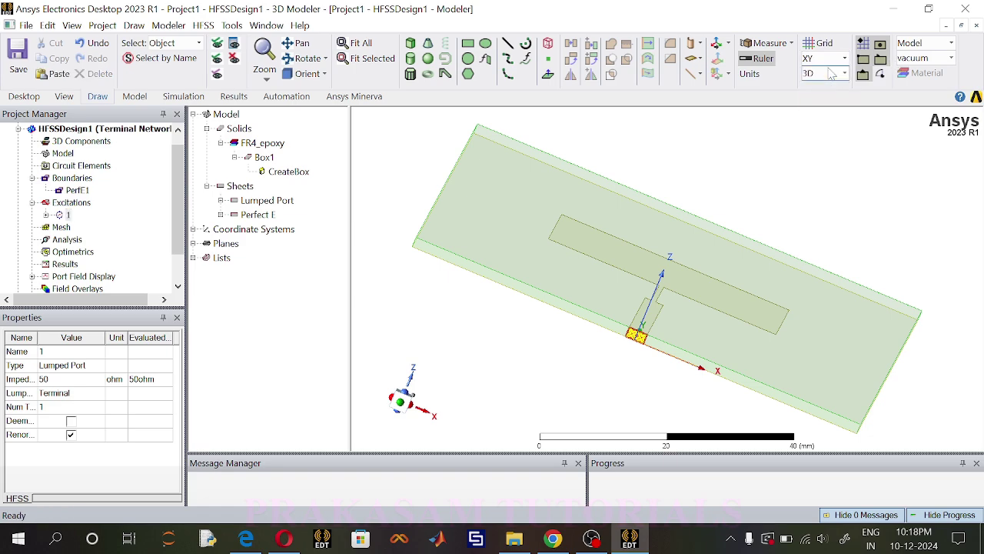
{"action": "left_click", "coordinate": [301, 74]}
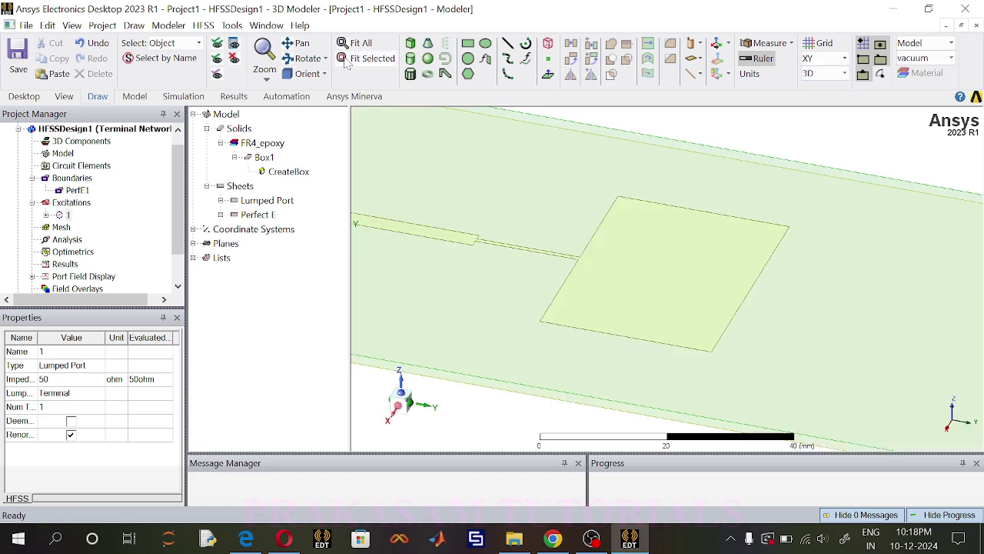
{"action": "left_click", "coordinate": [360, 46]}
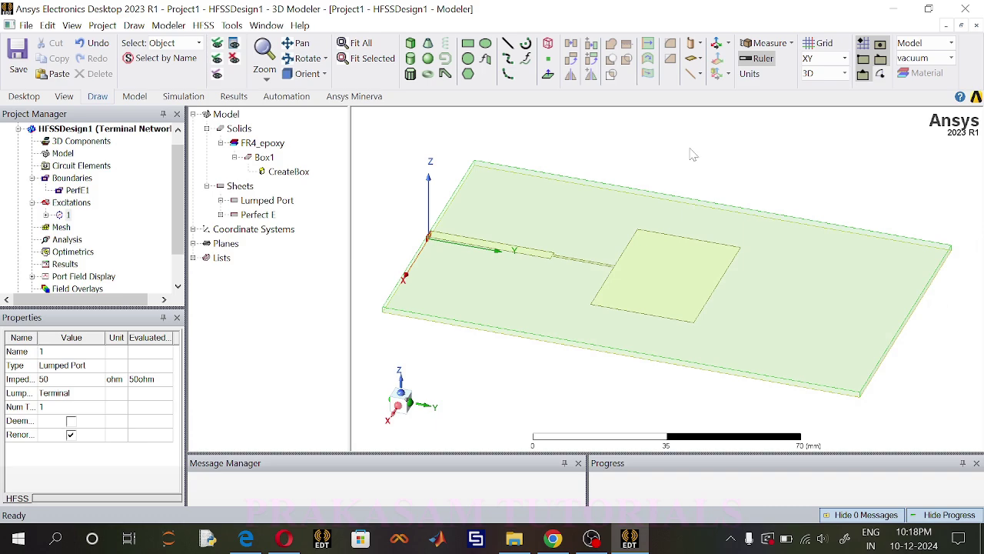
{"action": "left_click", "coordinate": [691, 153]}
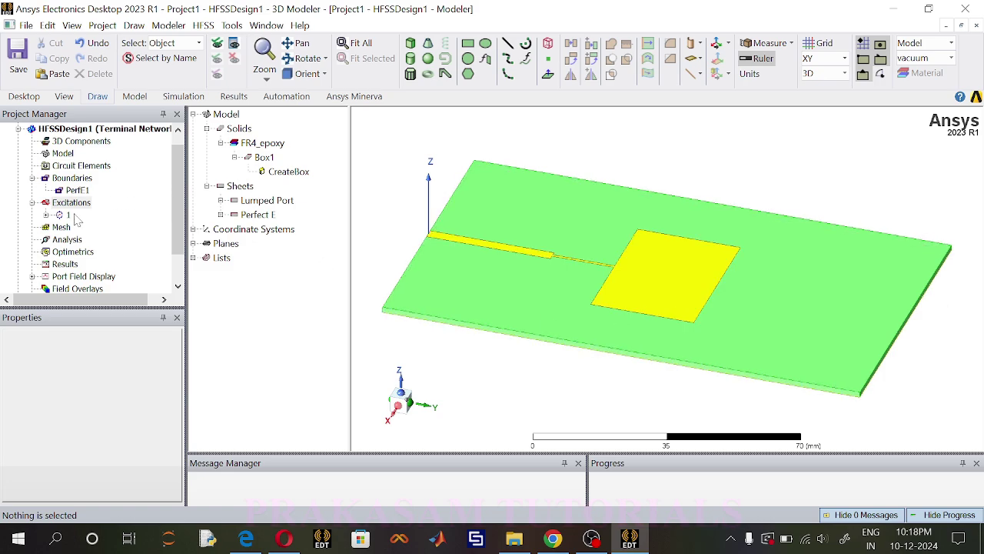
{"action": "left_click", "coordinate": [77, 190]}
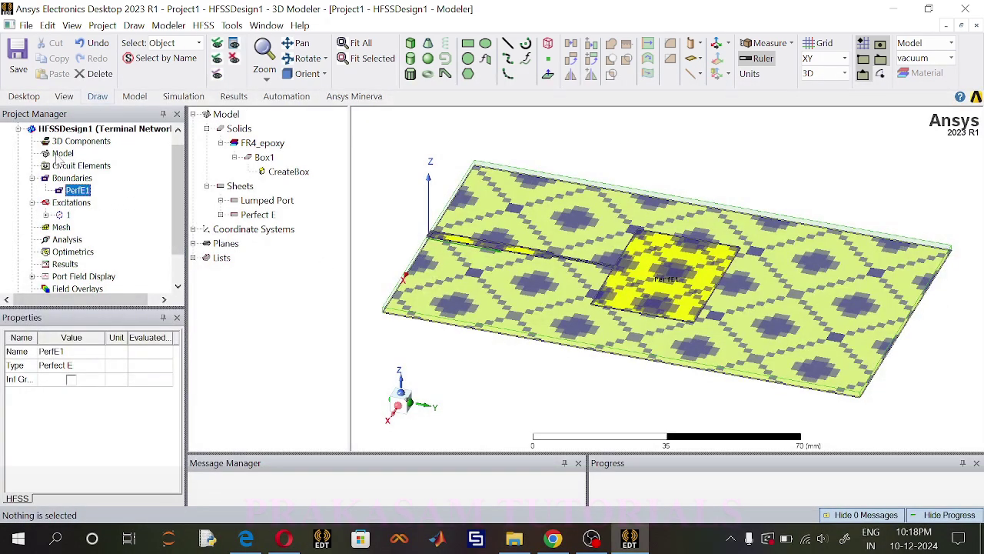
Create an open region with a Radiation boundary at an operating frequency of 2.4 GHz around the antenna
{"action": "left_click", "coordinate": [61, 155]}
{"action": "right_click", "coordinate": [62, 155]}
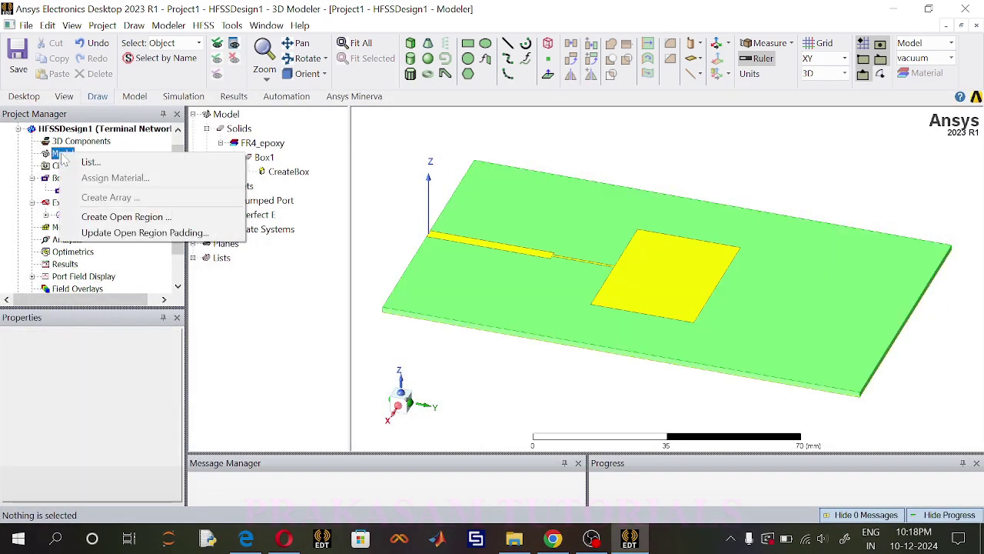
{"action": "left_click", "coordinate": [133, 213]}
{"action": "key", "text": "shift+Tab"}
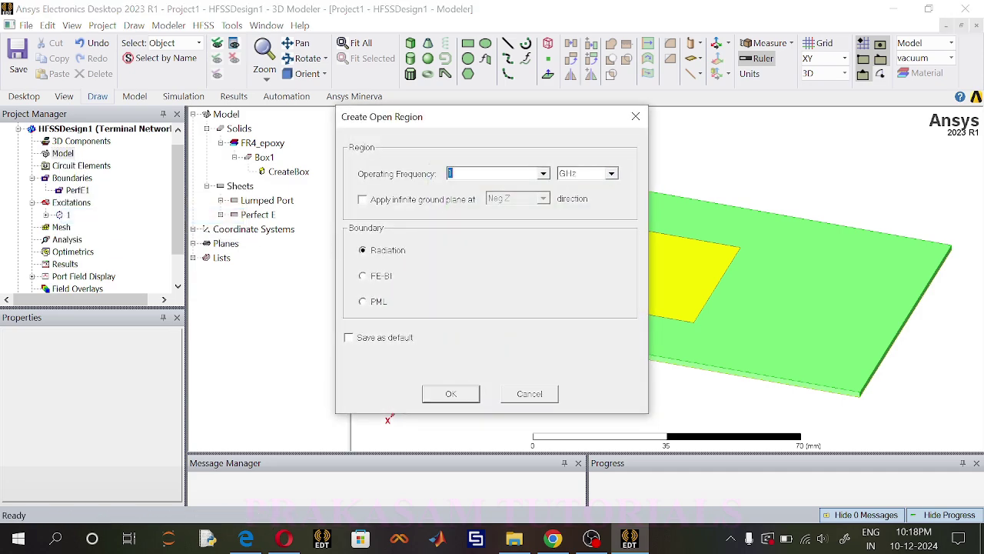
{"action": "type", "text": "2.4"}
{"action": "left_click", "coordinate": [461, 394]}
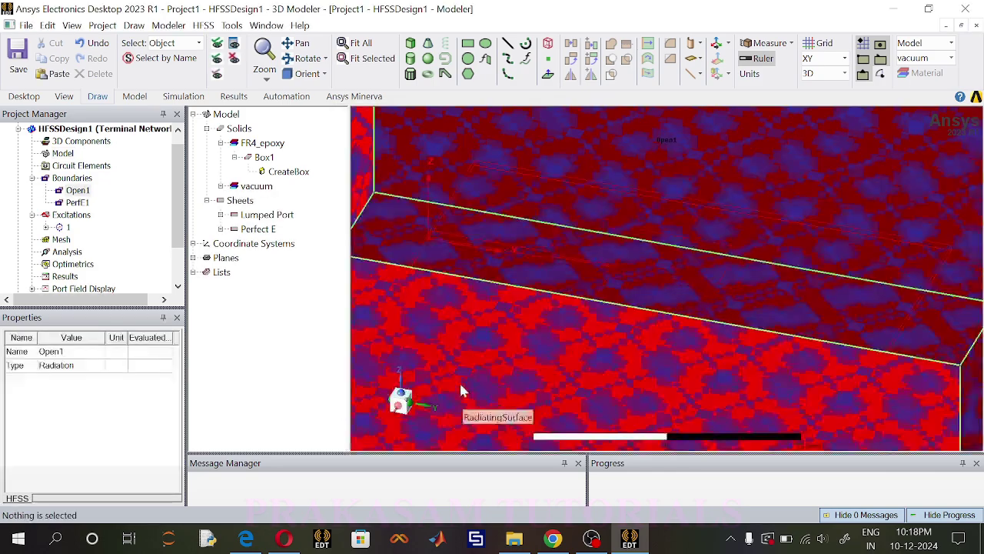
{"action": "left_click", "coordinate": [358, 43]}
{"action": "left_click", "coordinate": [412, 190]}
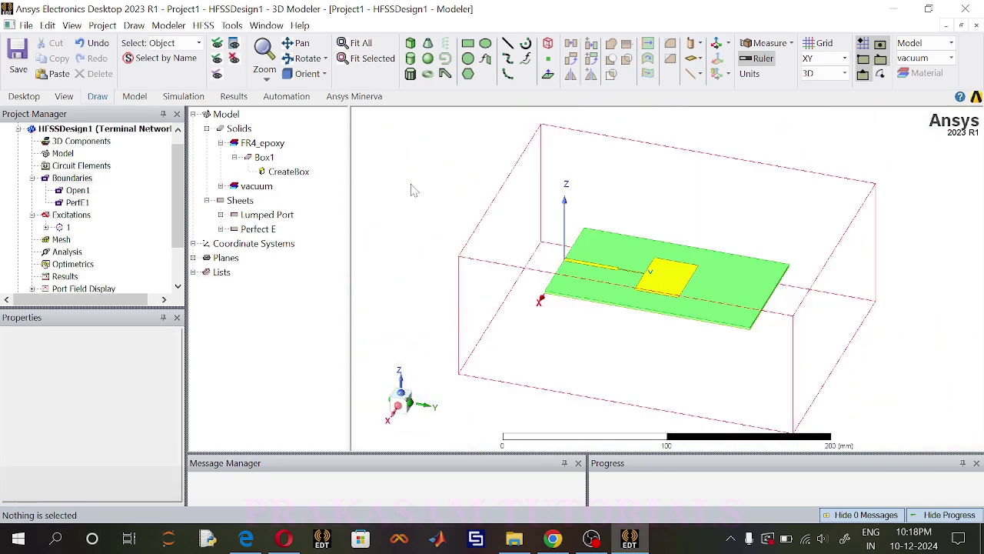
Add an advanced solution setup with a single solution frequency of 2.4 GHz and a maximum of 10 passes
{"action": "right_click", "coordinate": [66, 252]}
{"action": "mouse_move", "coordinate": [114, 278]}
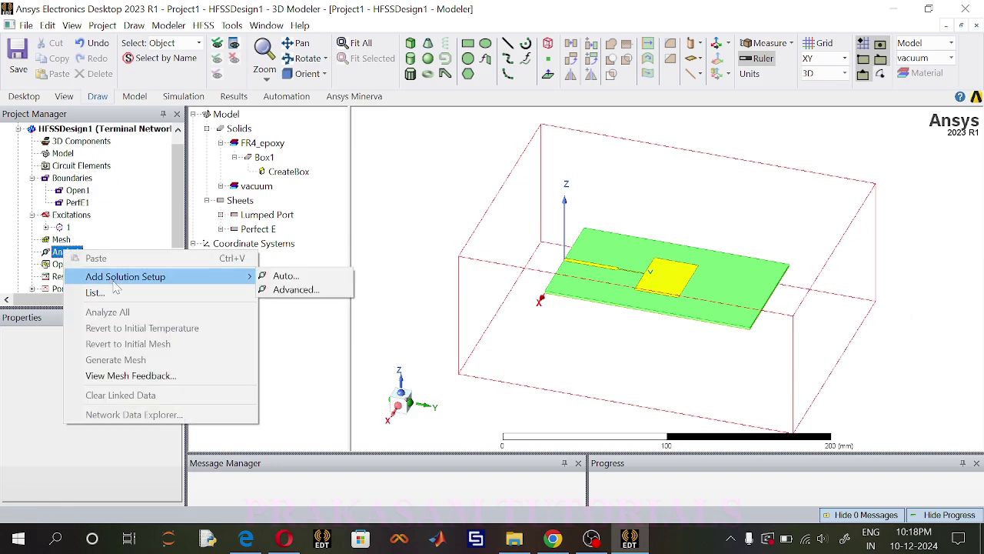
{"action": "left_click", "coordinate": [297, 290]}
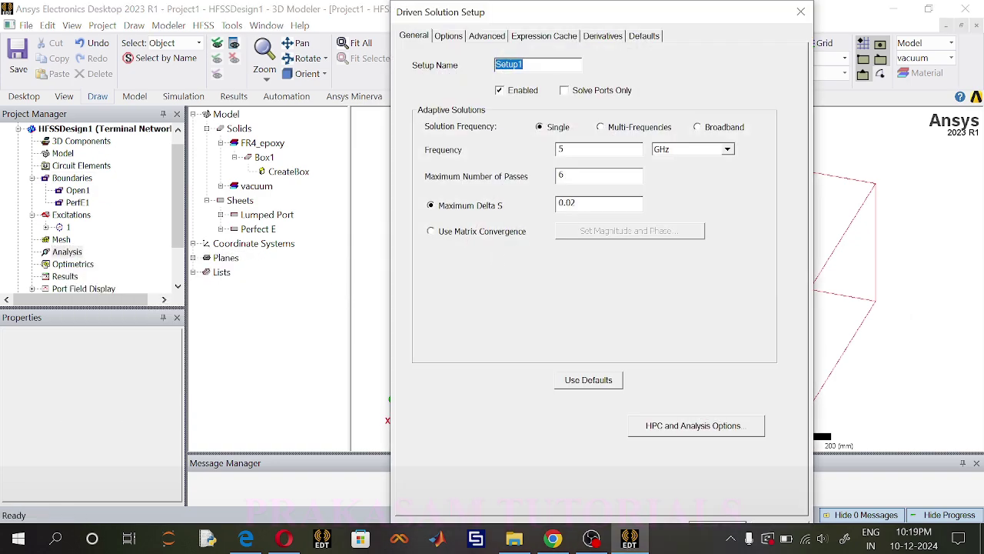
{"action": "double_click", "coordinate": [566, 149]}
{"action": "type", "text": "2.4"}
{"action": "double_click", "coordinate": [560, 182]}
{"action": "type", "text": "10"}
{"action": "key", "text": "Return"}
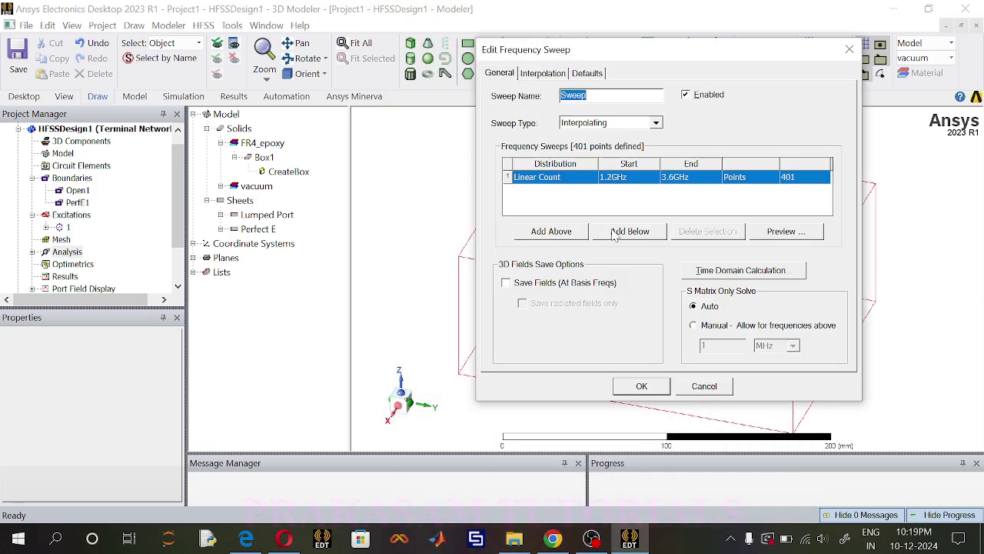
Configure the frequency sweep as Fast with a linear count from 1 GHz to 4 GHz and 101 points
{"action": "left_click", "coordinate": [653, 123]}
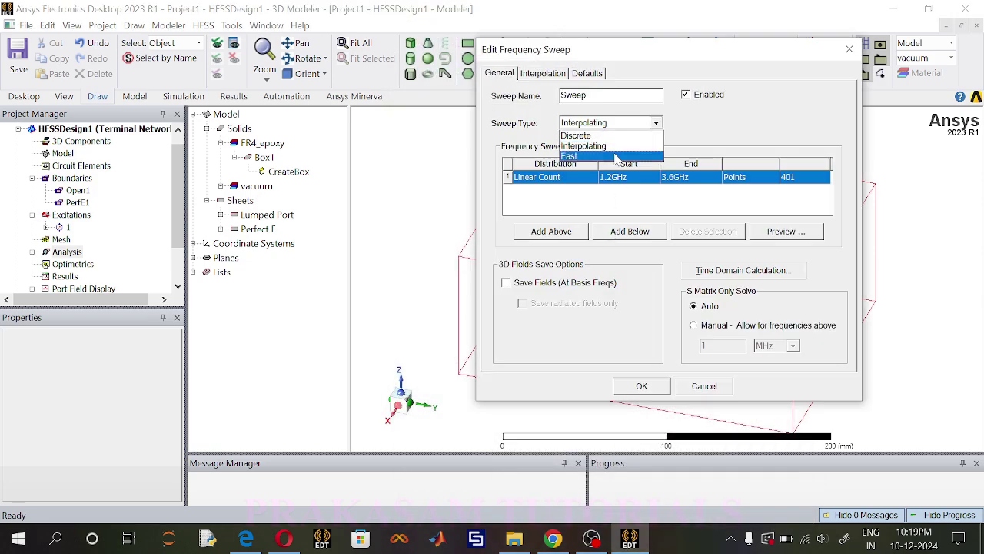
{"action": "left_click", "coordinate": [620, 158]}
{"action": "left_click", "coordinate": [790, 179]}
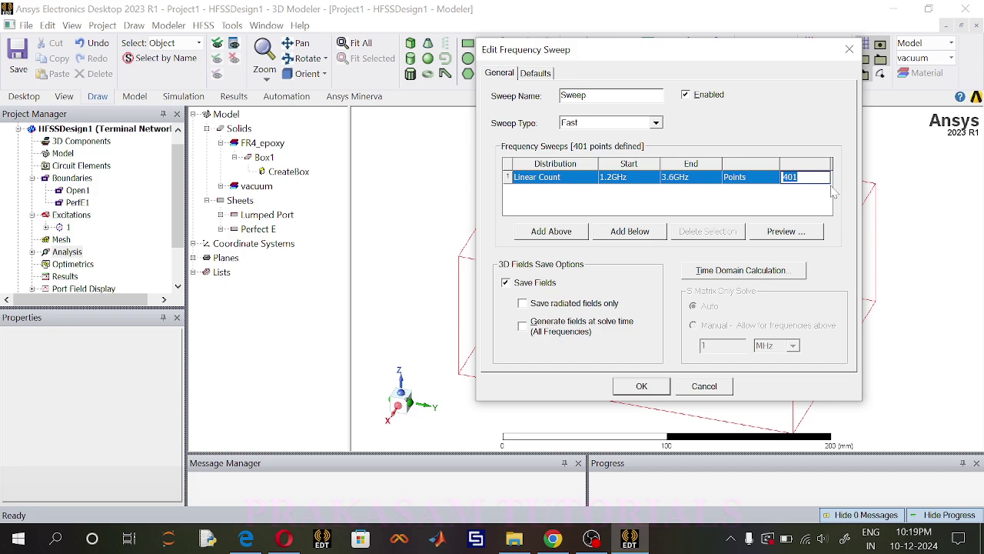
{"action": "type", "text": "10"}
{"action": "left_click", "coordinate": [614, 179]}
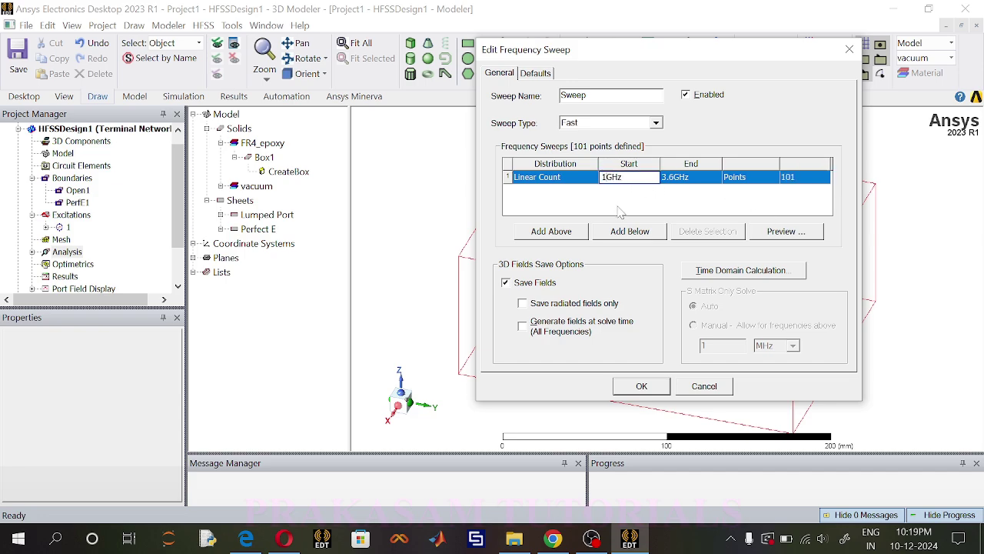
{"action": "left_click", "coordinate": [676, 180]}
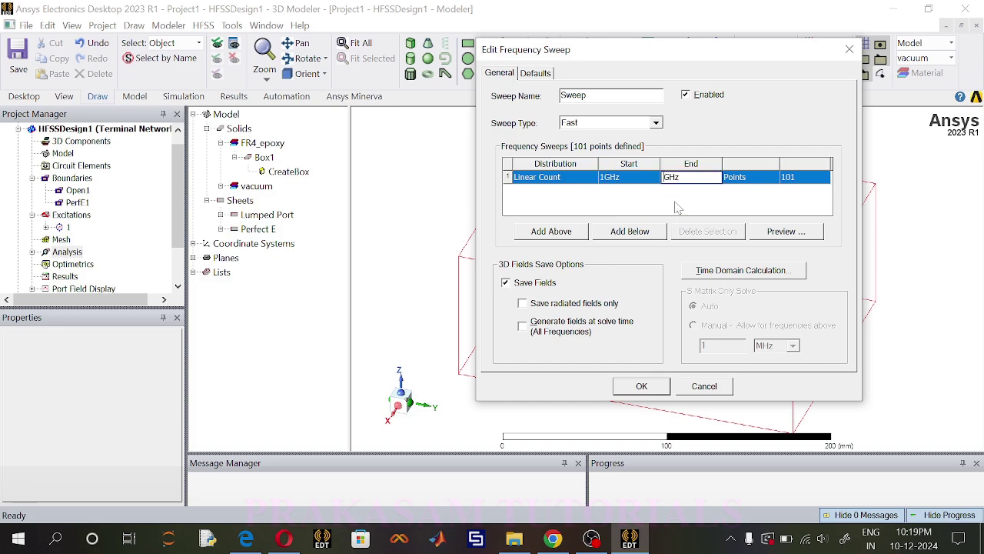
{"action": "type", "text": "4"}
{"action": "left_click", "coordinate": [640, 387]}
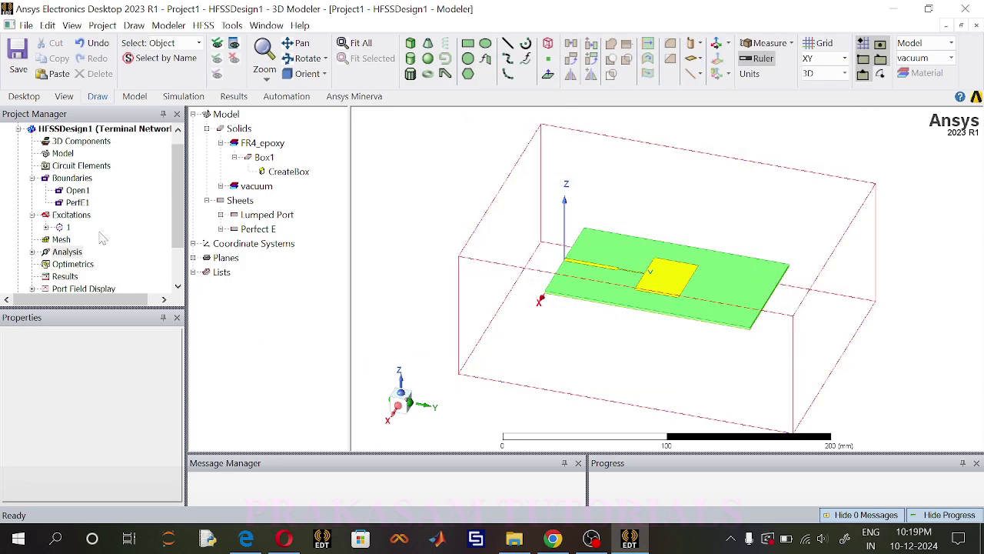
Run the validation check on the HFSS design
{"action": "left_click", "coordinate": [184, 96]}
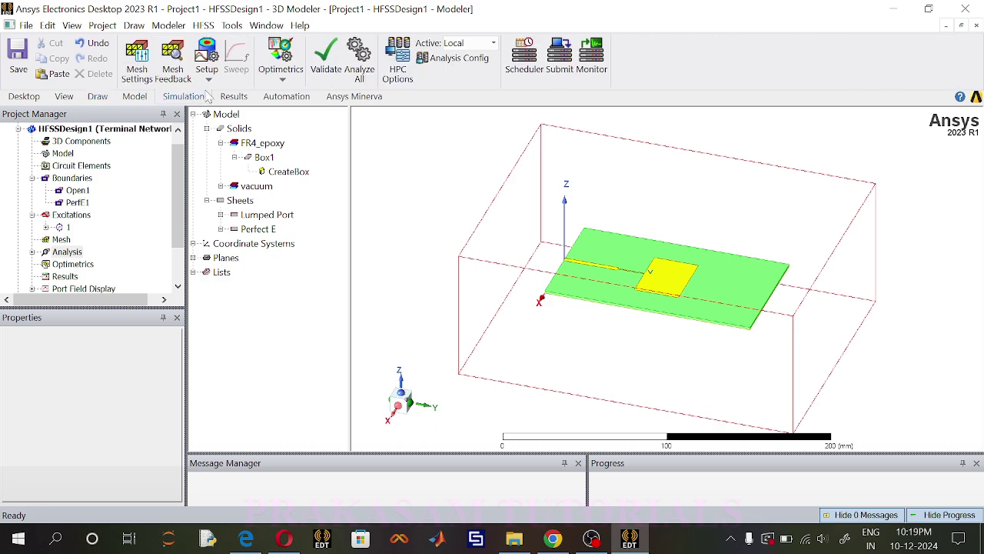
{"action": "left_click", "coordinate": [328, 70]}
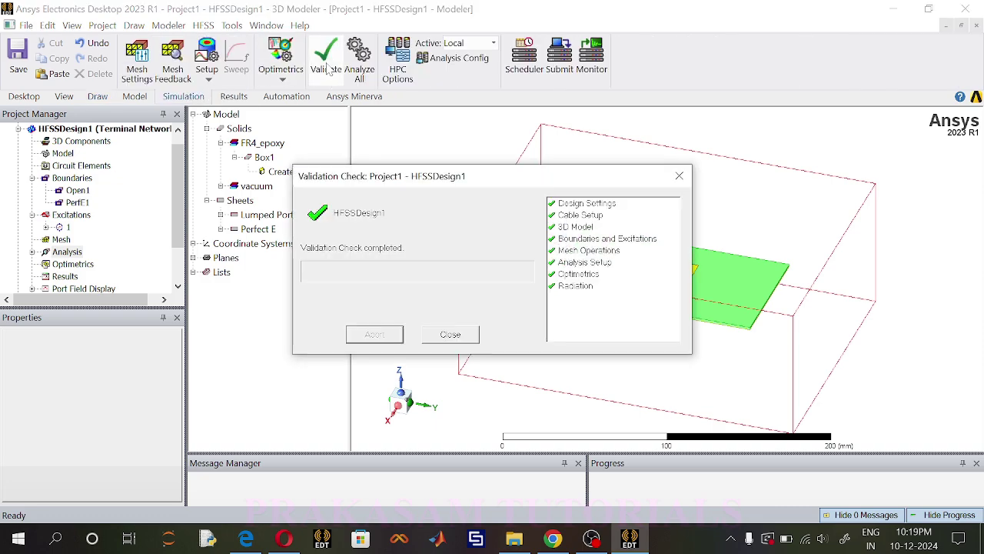
Start the analysis of all setups, saving the project as RMSPA_EF_DrivenTerminal in the Desktop folder Antenna Designs_Driven Terminal Solution
{"action": "left_click", "coordinate": [445, 335]}
{"action": "key", "text": "ctrl+s"}
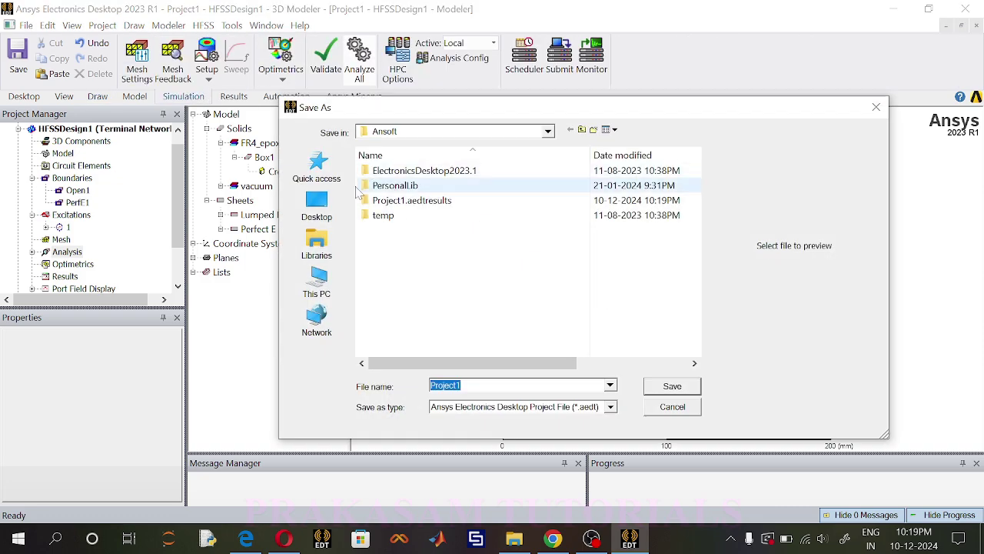
{"action": "left_click", "coordinate": [317, 208]}
{"action": "scroll", "coordinate": [455, 268], "scroll_direction": "down", "scroll_amount": 3}
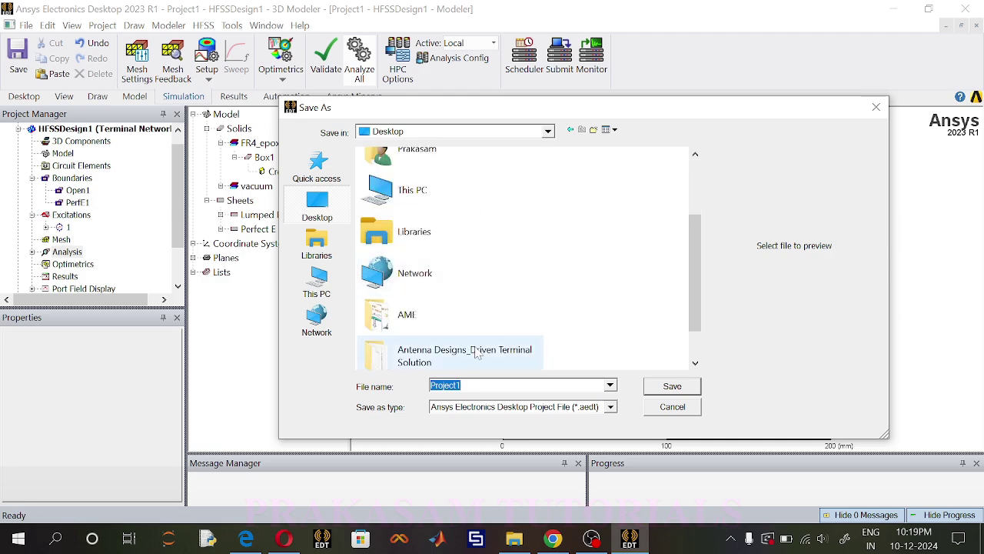
{"action": "double_click", "coordinate": [428, 347]}
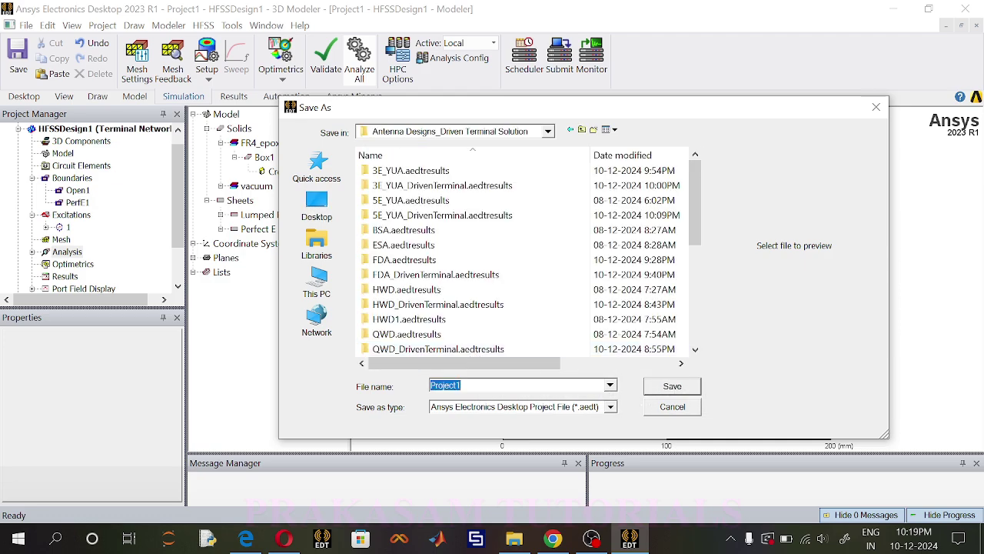
{"action": "type", "text": "R"}
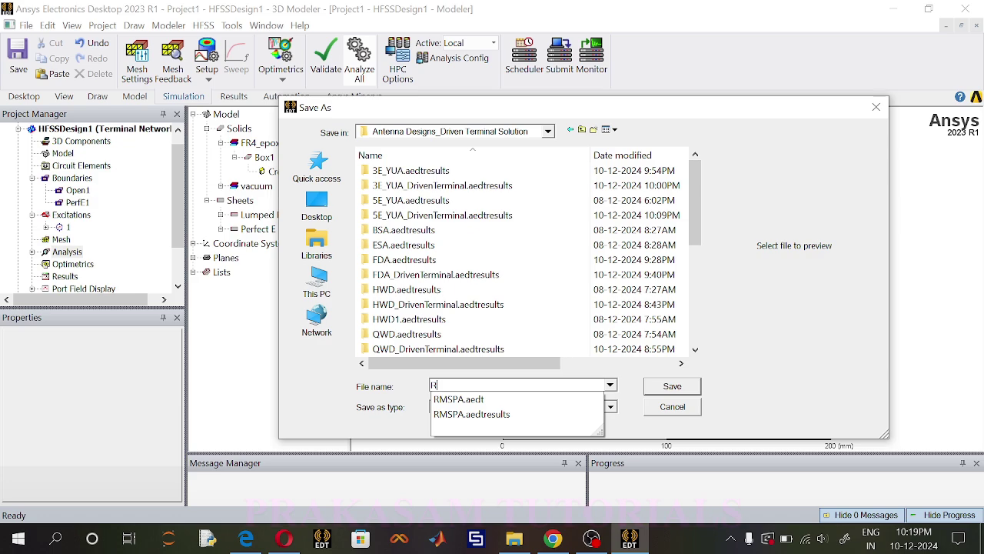
{"action": "type", "text": "MSPA_EF_DrivenTerminal"}
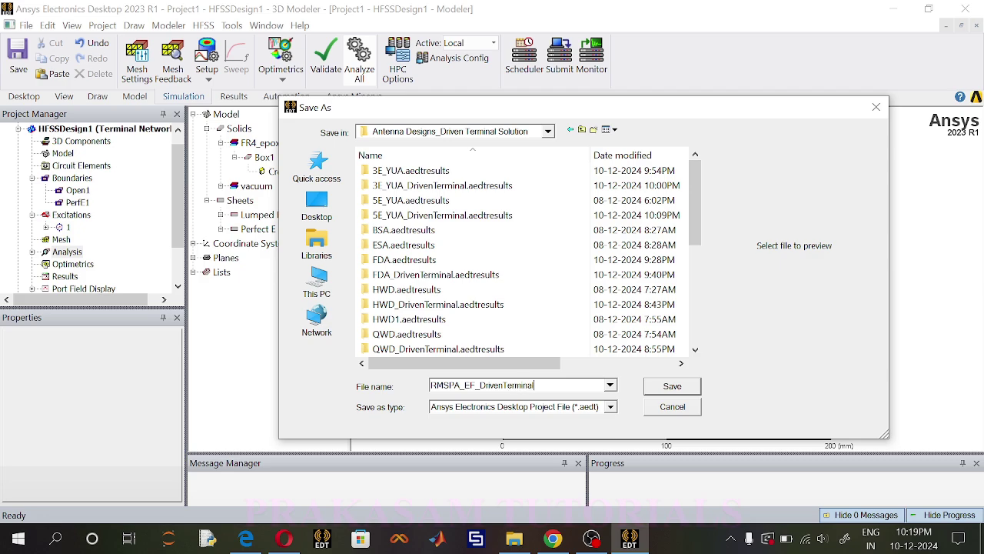
{"action": "left_click", "coordinate": [671, 386]}
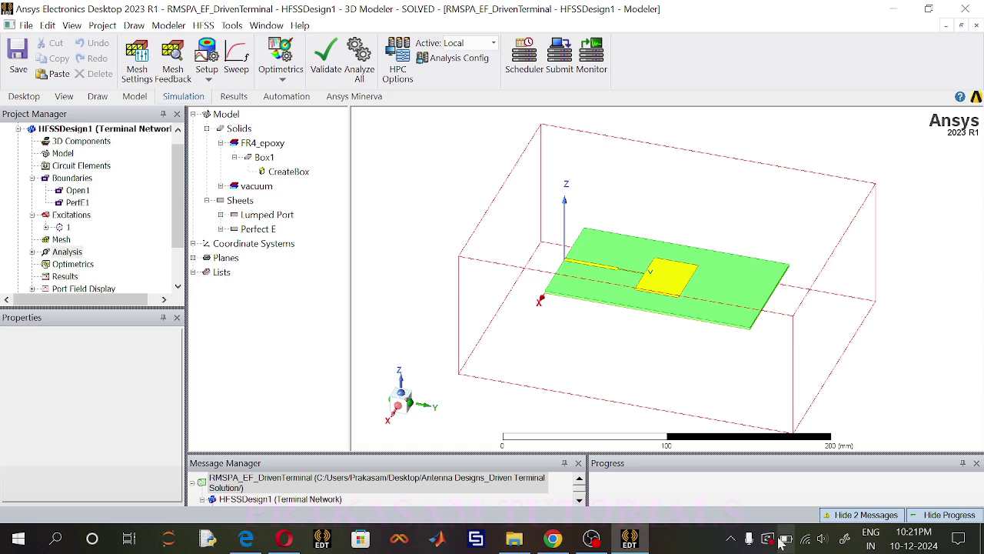
Create a rectangular terminal S-parameter plot of dB(St(PATCH_T1,PATCH_T1)) against frequency for Setup1 : Sweep
{"action": "left_click", "coordinate": [68, 277]}
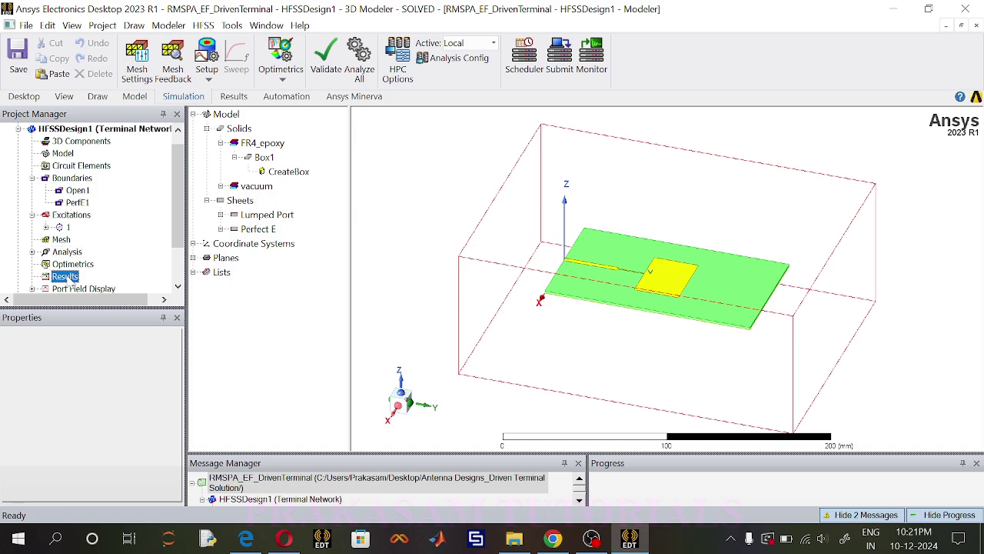
{"action": "right_click", "coordinate": [67, 277]}
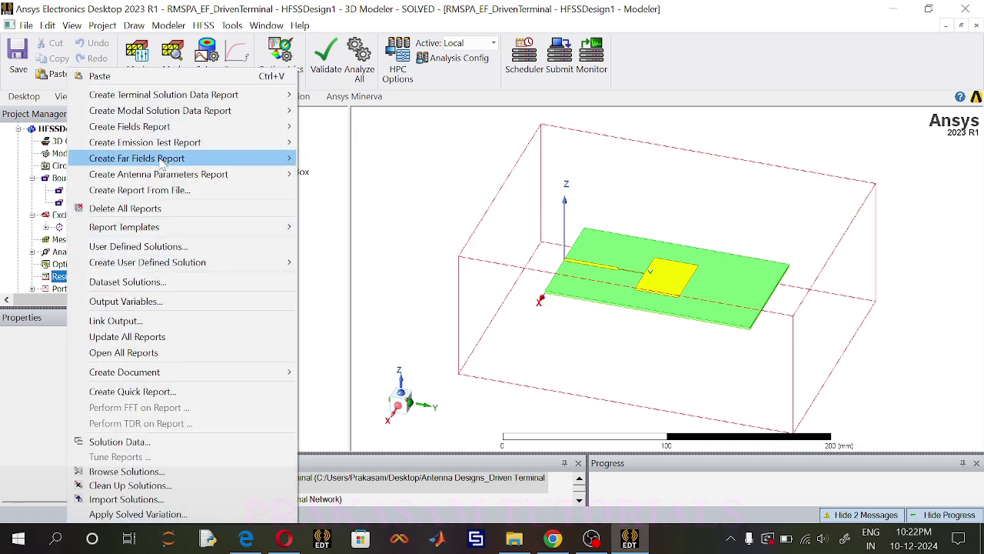
{"action": "mouse_move", "coordinate": [179, 98]}
{"action": "left_click", "coordinate": [327, 95]}
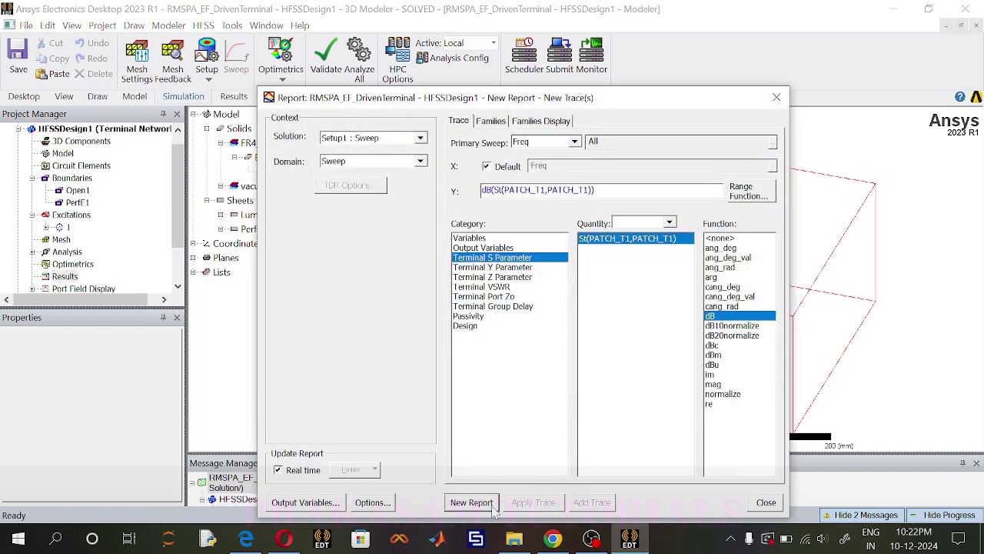
{"action": "left_click", "coordinate": [493, 508]}
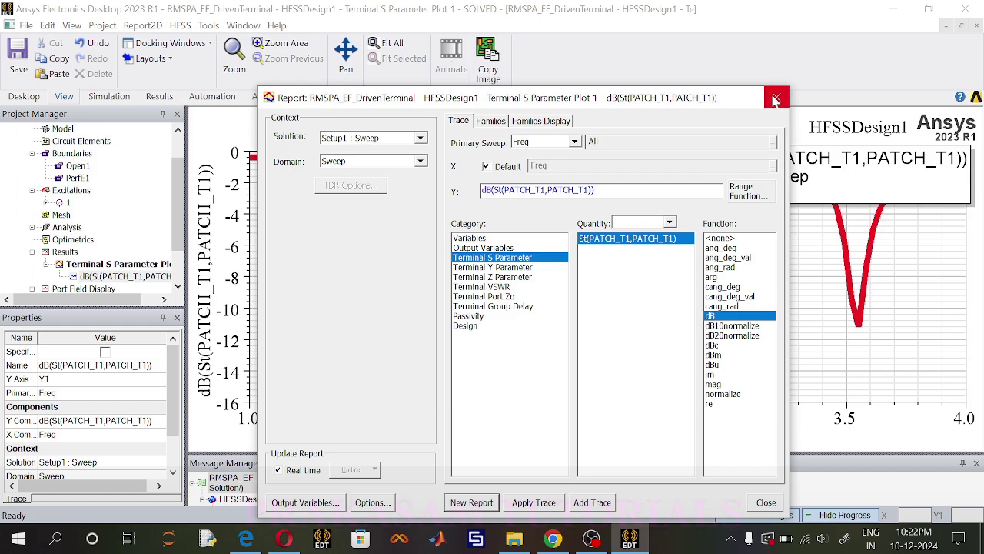
{"action": "left_click", "coordinate": [776, 99]}
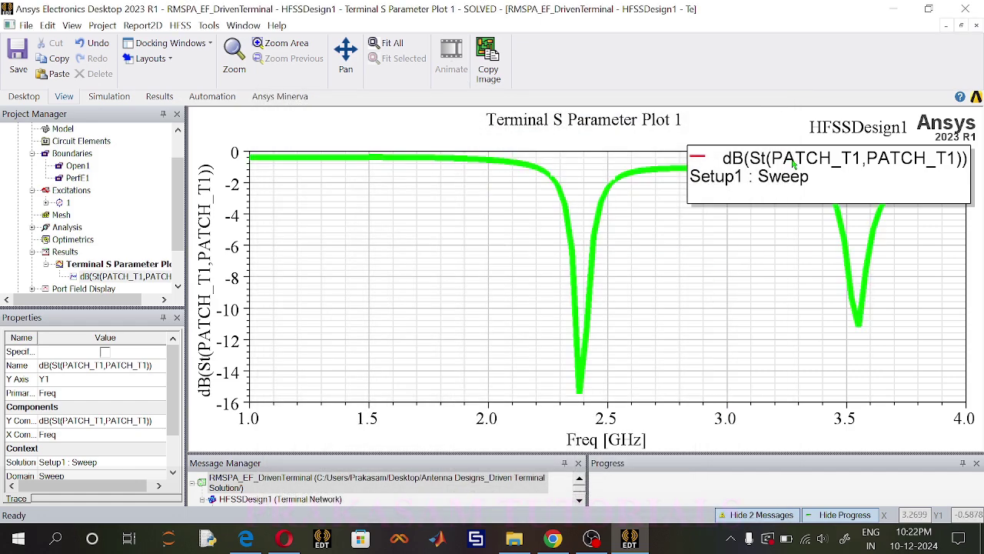
Add a marker on the S-parameter curve at the deepest dip, at 2.38 GHz
{"action": "right_click", "coordinate": [474, 263]}
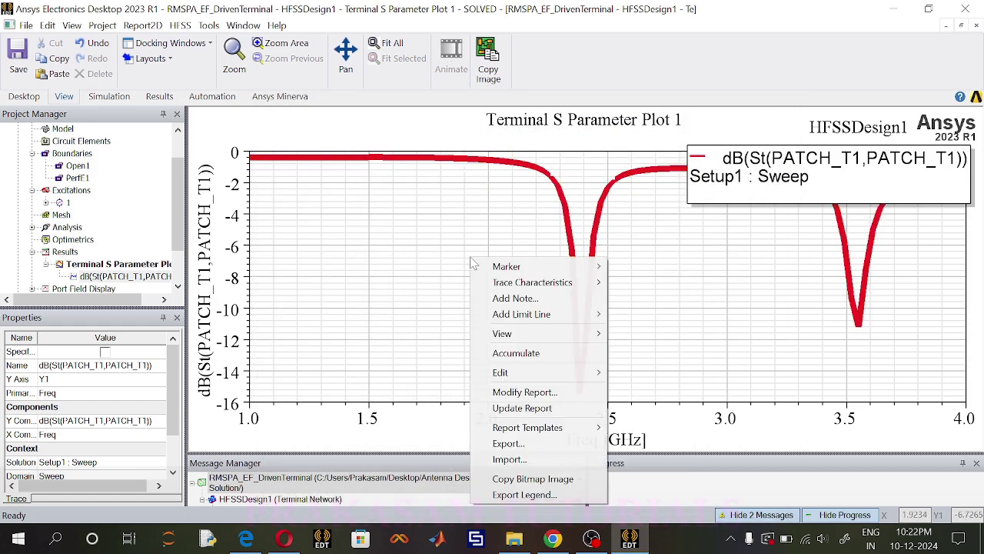
{"action": "mouse_move", "coordinate": [507, 266]}
{"action": "left_click", "coordinate": [646, 225]}
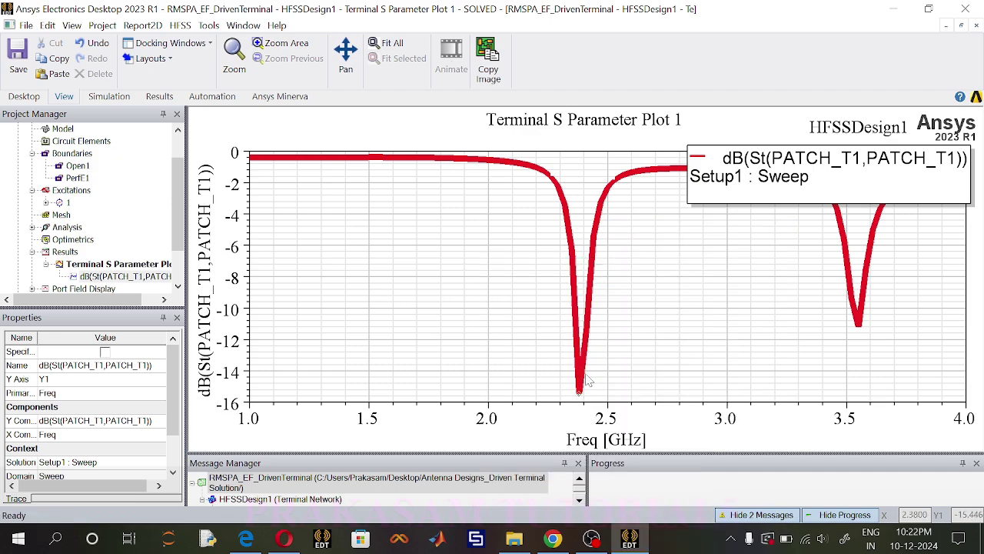
{"action": "left_click", "coordinate": [588, 381]}
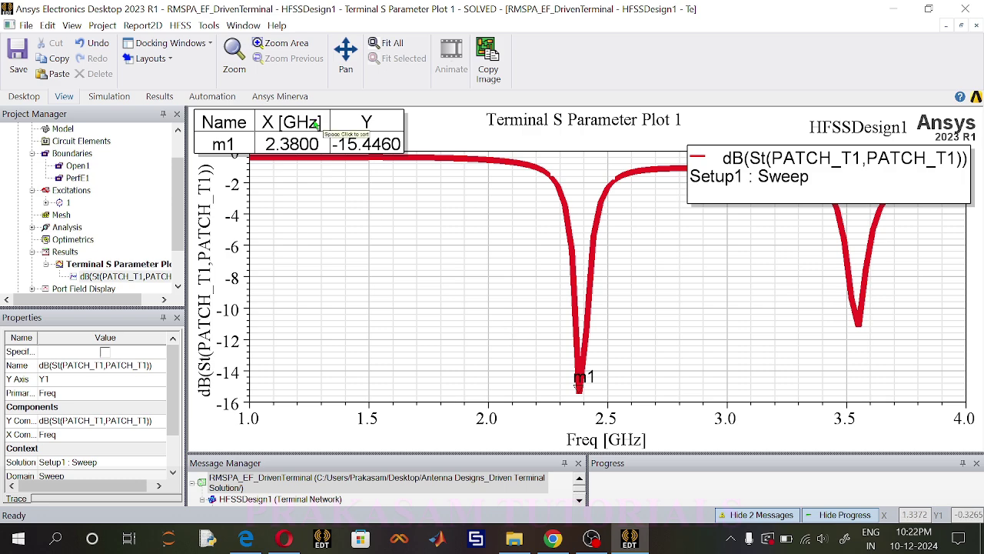
Move the marker table into the empty area of the plot and set the marker's frequency to 2.4 GHz
{"action": "mouse_move", "coordinate": [303, 140]}
{"action": "left_mouse_down"}
{"action": "mouse_move", "coordinate": [400, 219]}
{"action": "mouse_move", "coordinate": [392, 253]}
{"action": "left_mouse_up"}
{"action": "double_click", "coordinate": [392, 254]}
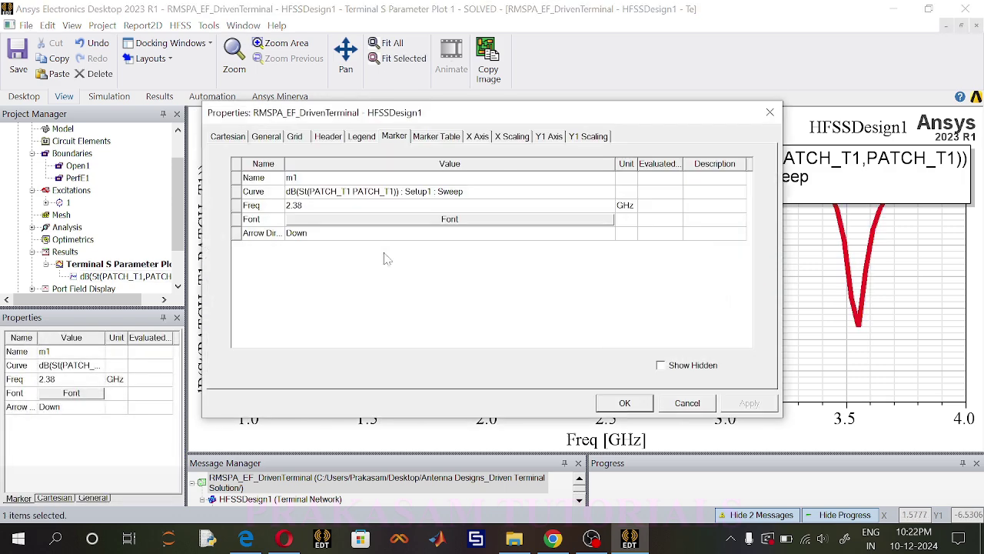
{"action": "left_click", "coordinate": [338, 205]}
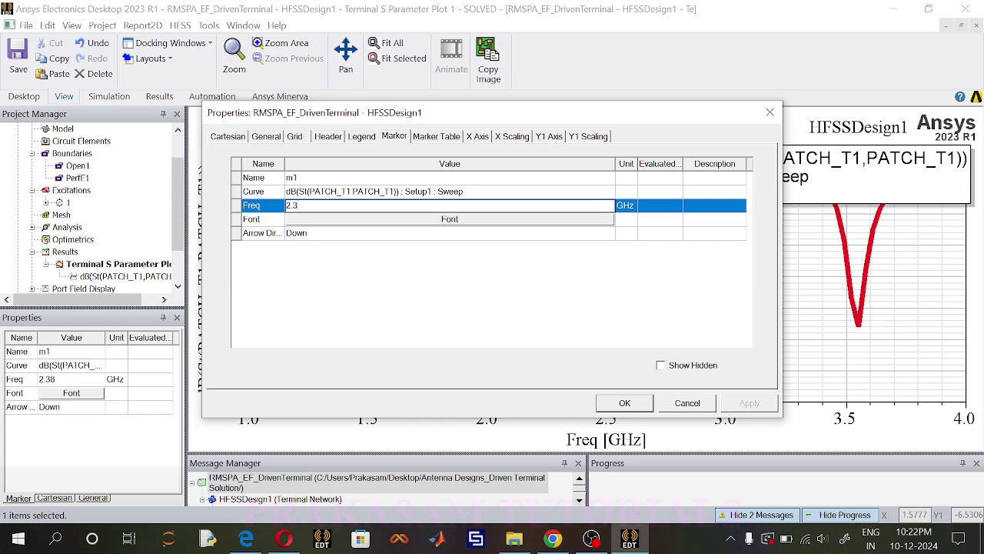
{"action": "left_click", "coordinate": [625, 403]}
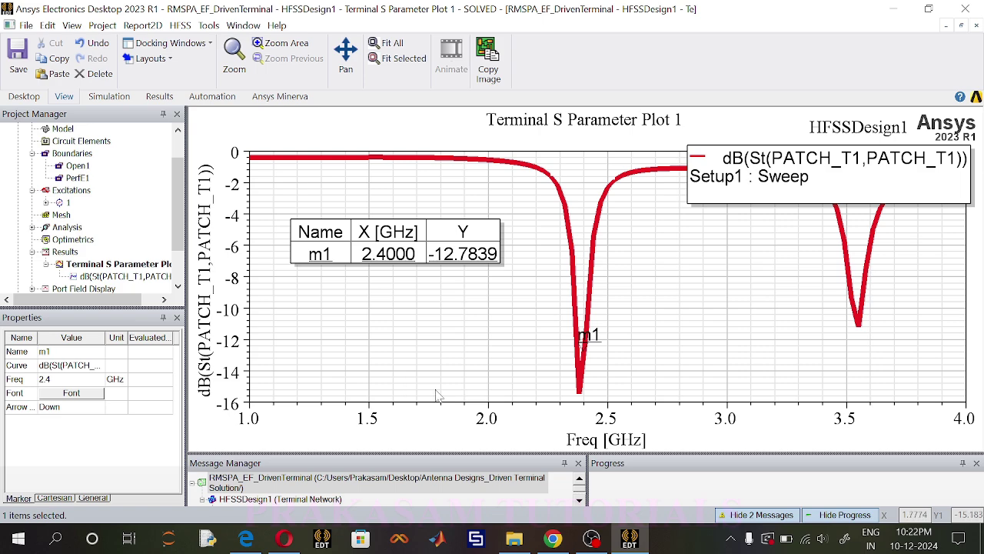
Create a far-field radiation pattern of dB(GainTotal) over Theta, with 3D geometry, Phi at 90deg and frequency 2.4GHz
{"action": "right_click", "coordinate": [64, 243]}
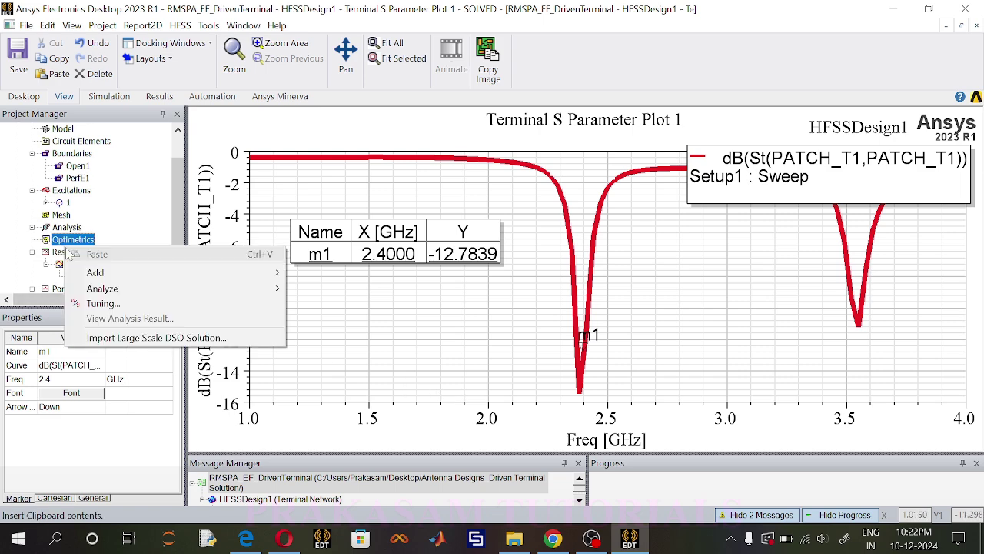
{"action": "right_click", "coordinate": [60, 252]}
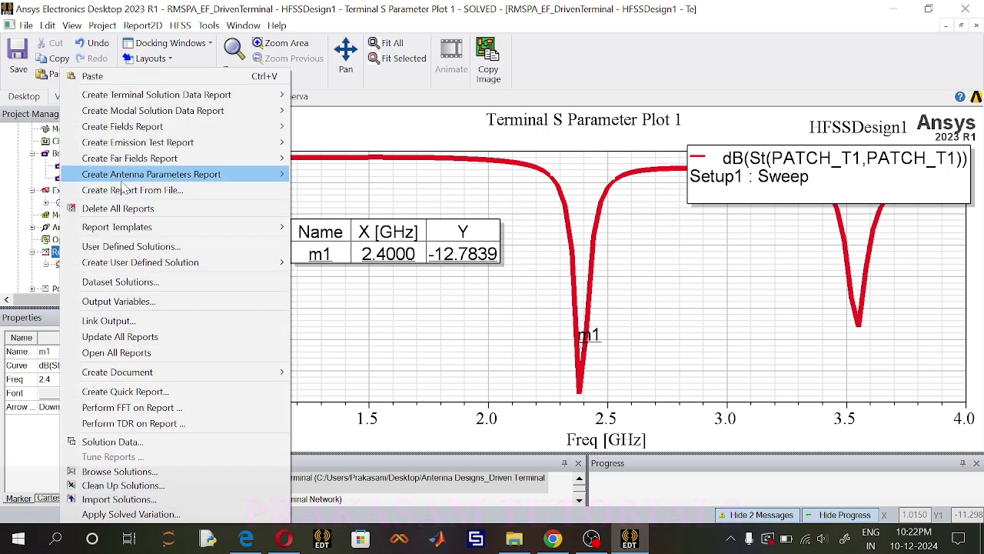
{"action": "mouse_move", "coordinate": [131, 159]}
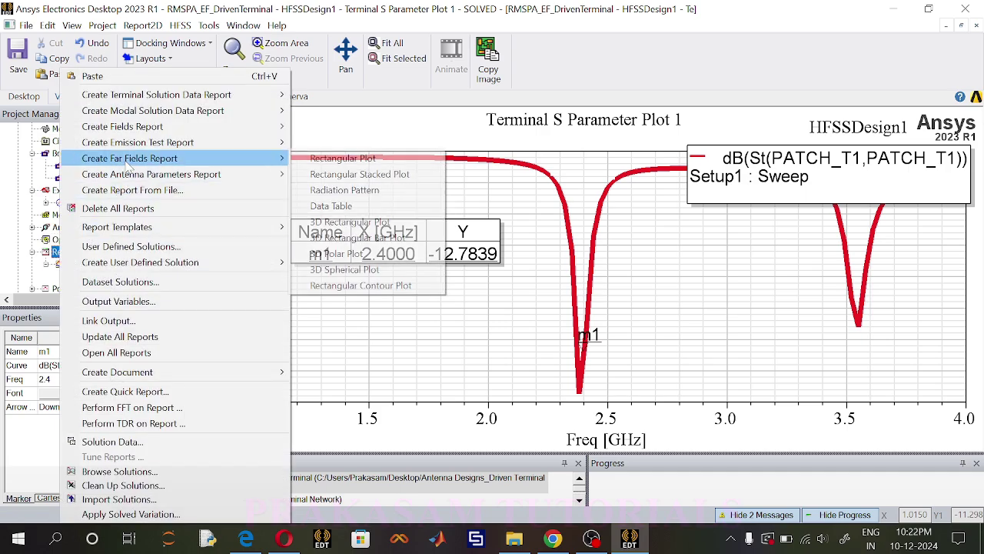
{"action": "left_click", "coordinate": [357, 195]}
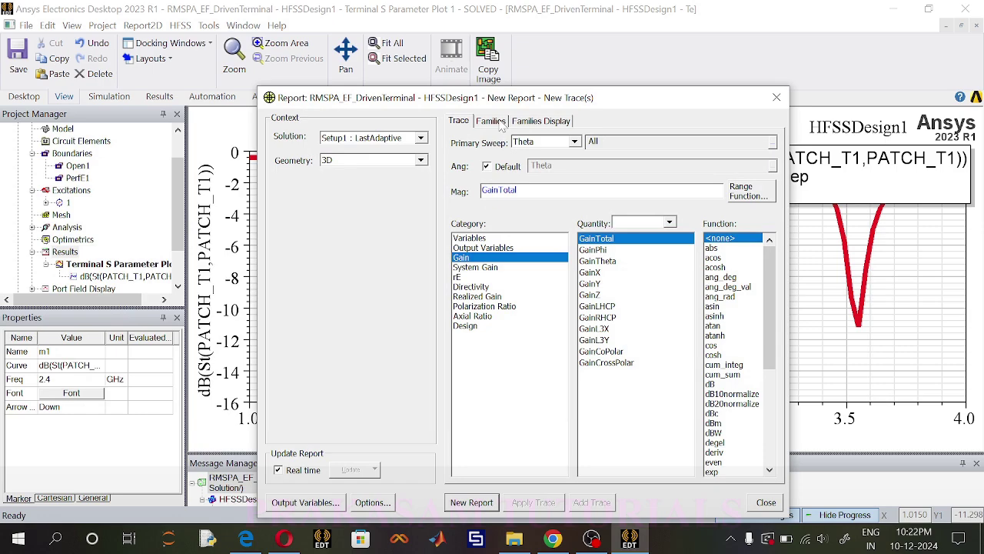
{"action": "left_click", "coordinate": [492, 123]}
{"action": "left_click", "coordinate": [760, 191]}
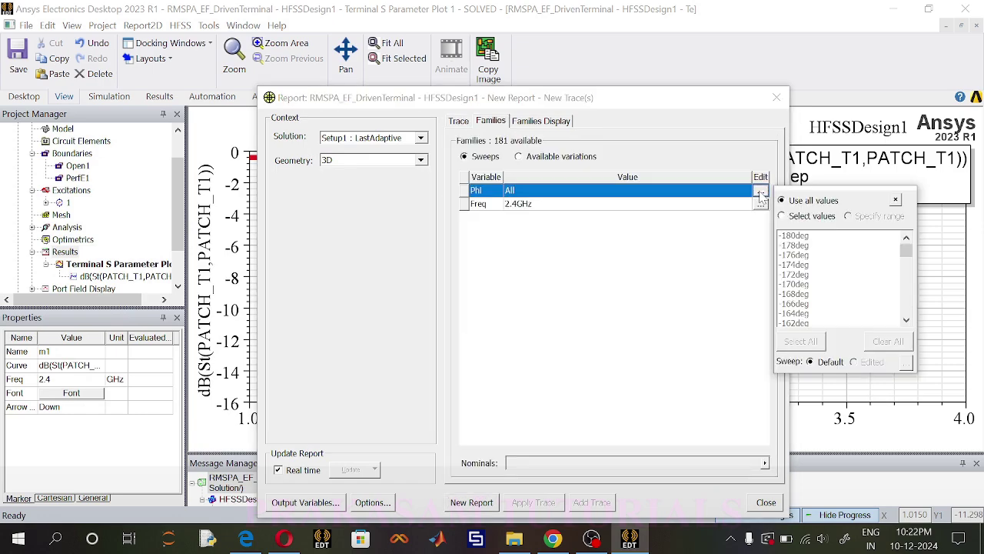
{"action": "left_click", "coordinate": [811, 275]}
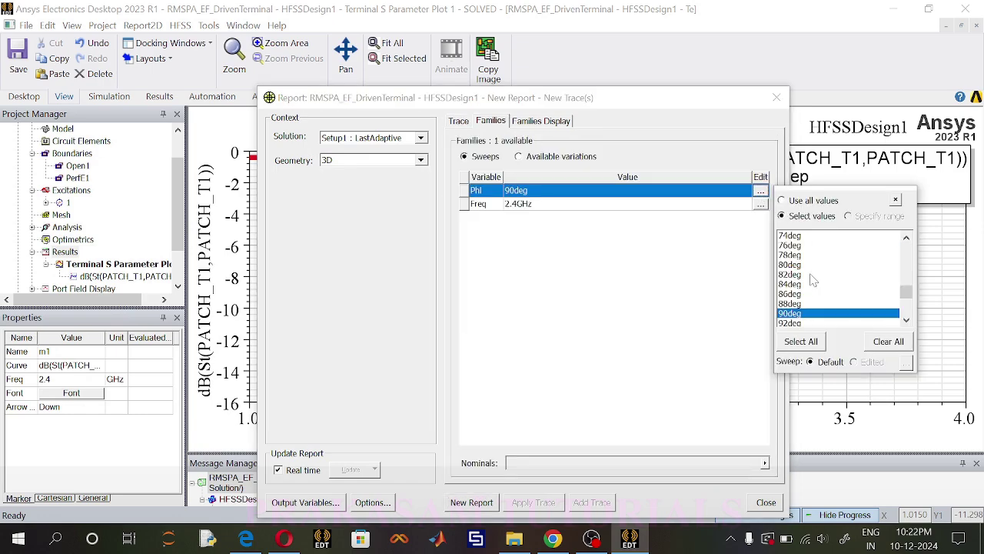
{"action": "left_click", "coordinate": [459, 123]}
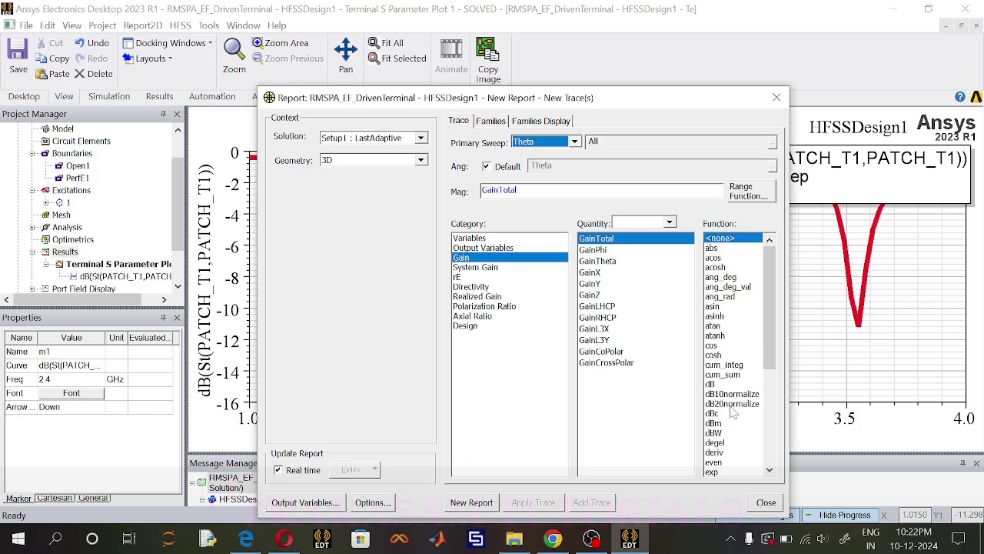
{"action": "left_click", "coordinate": [715, 384]}
{"action": "left_click", "coordinate": [496, 503]}
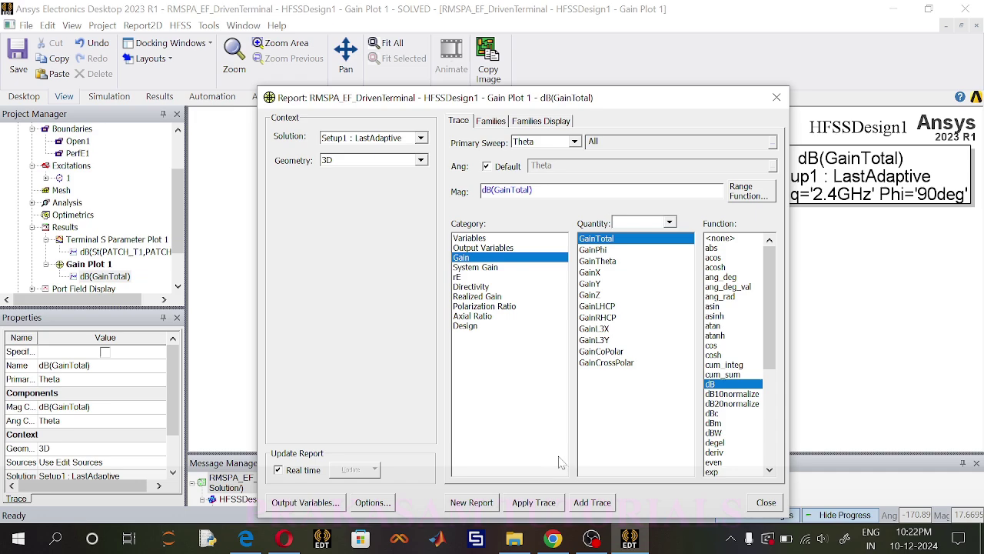
{"action": "left_click", "coordinate": [777, 97]}
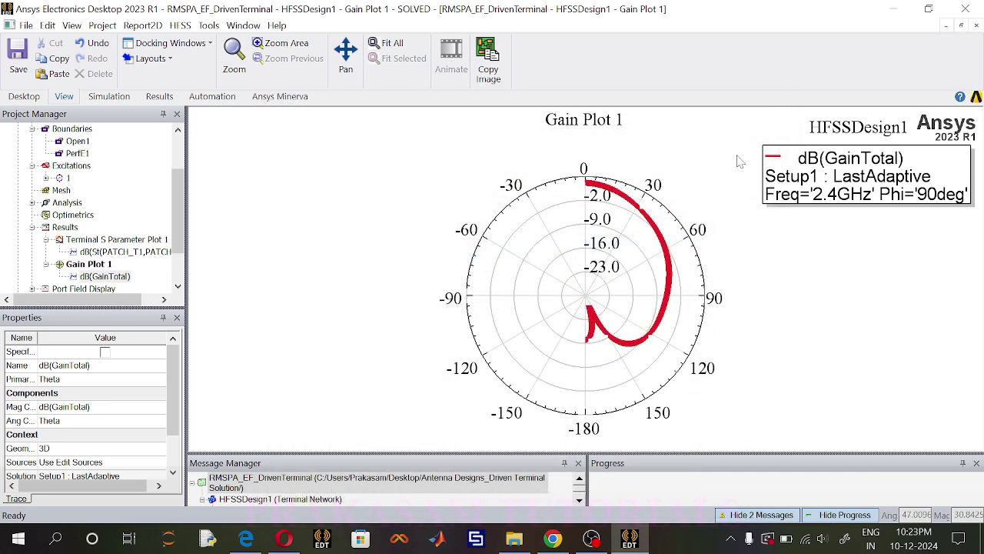
Set the Theta stop angle of the 3D far-field infinite sphere to 360 deg
{"action": "scroll", "coordinate": [27, 286], "scroll_direction": "down", "scroll_amount": 2}
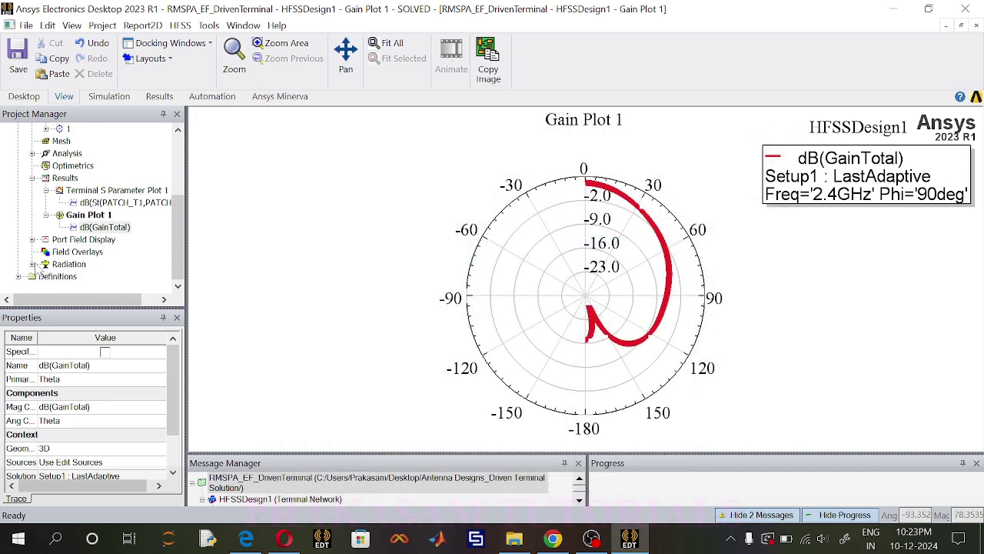
{"action": "left_click", "coordinate": [33, 264]}
{"action": "double_click", "coordinate": [71, 252]}
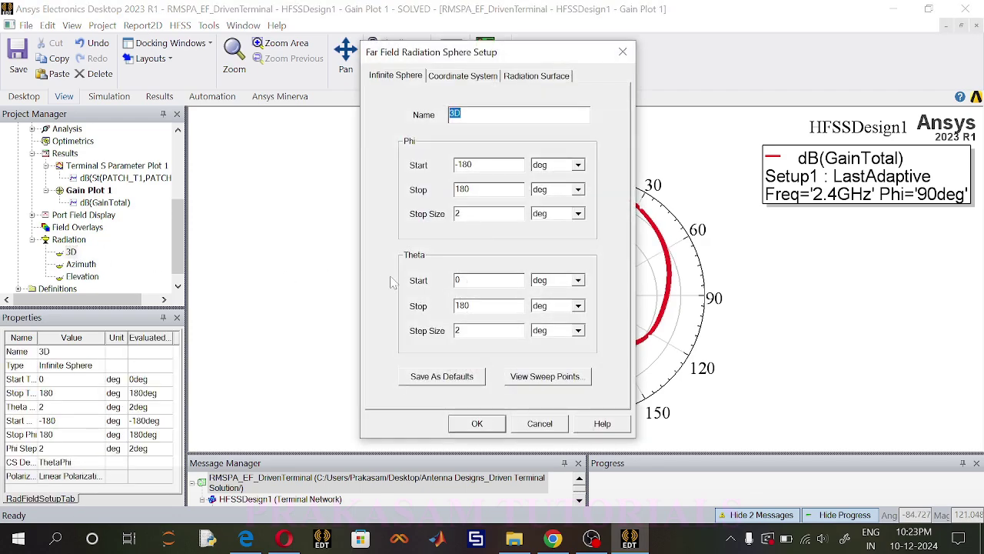
{"action": "double_click", "coordinate": [462, 305]}
{"action": "type", "text": "360"}
{"action": "left_click", "coordinate": [477, 424]}
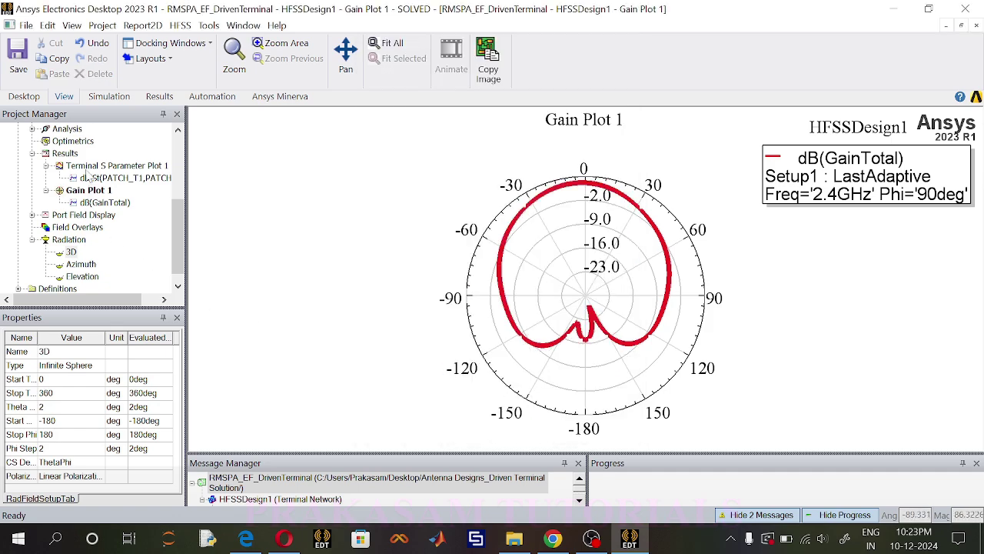
Create a far-field 3D polar plot of dB(GainTotal) over Phi and Theta for Setup1 : LastAdaptive
{"action": "right_click", "coordinate": [69, 154]}
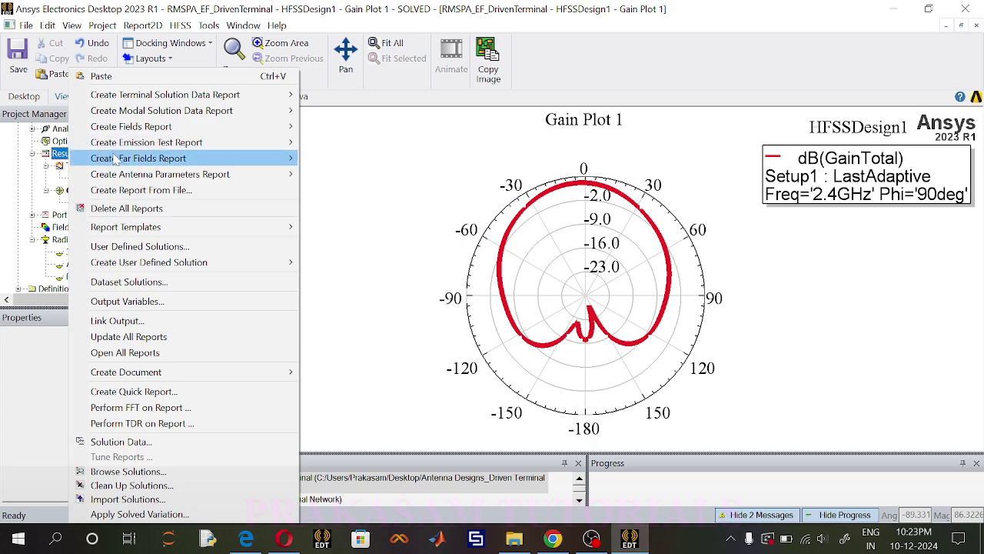
{"action": "mouse_move", "coordinate": [116, 158]}
{"action": "left_click", "coordinate": [362, 254]}
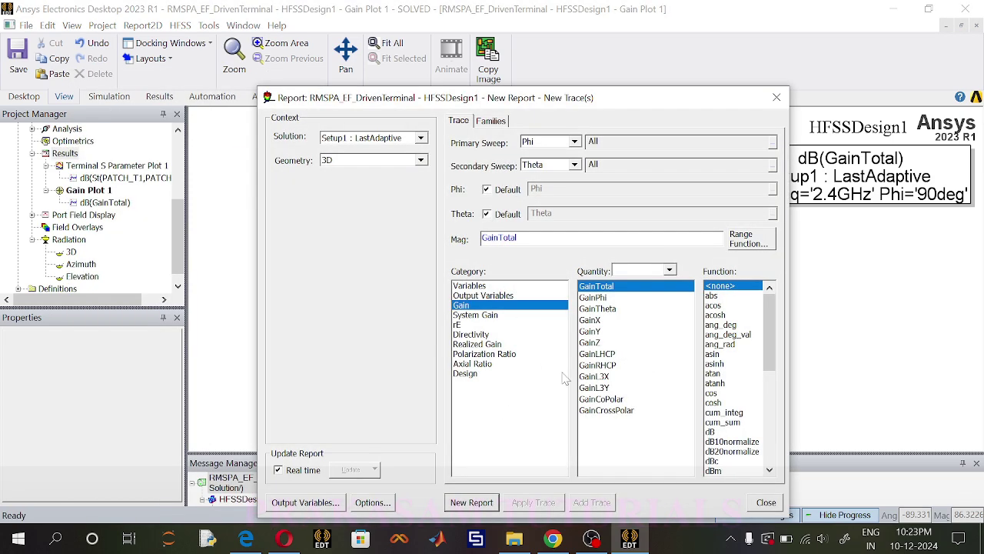
{"action": "left_click", "coordinate": [720, 434]}
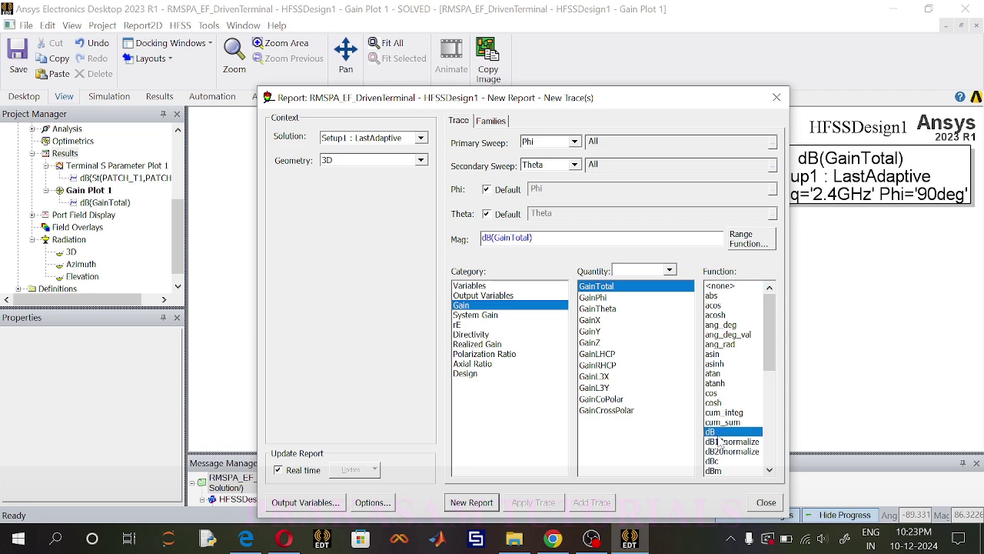
{"action": "left_click", "coordinate": [478, 503]}
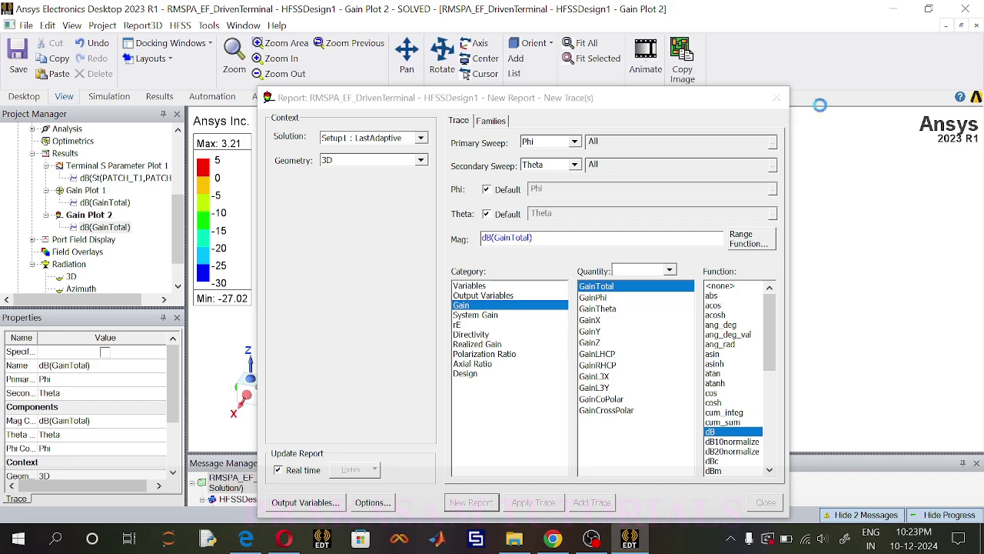
{"action": "left_click", "coordinate": [777, 98]}
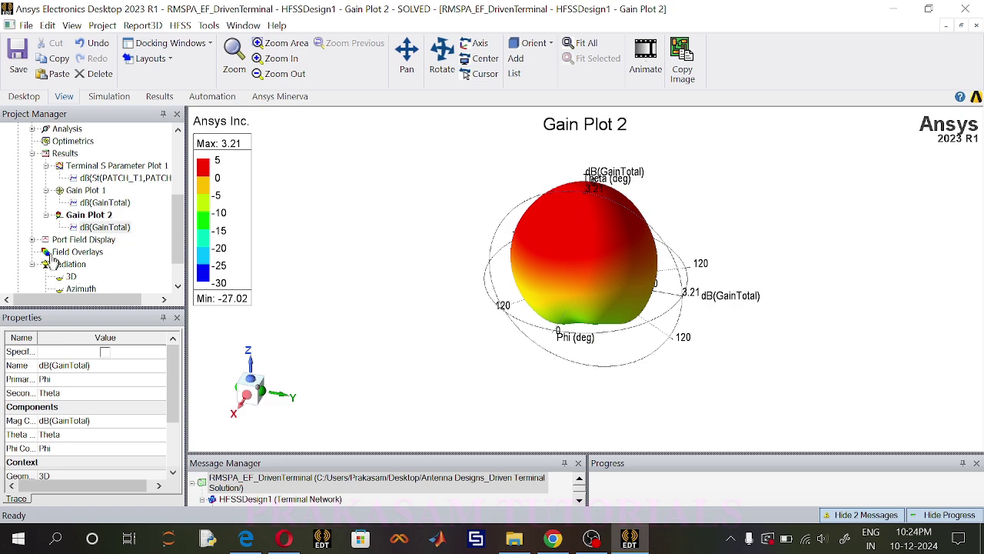
Overlay the radiation field of Gain Plot 2 on the antenna model by making it visible and applying the setting
{"action": "right_click", "coordinate": [87, 256]}
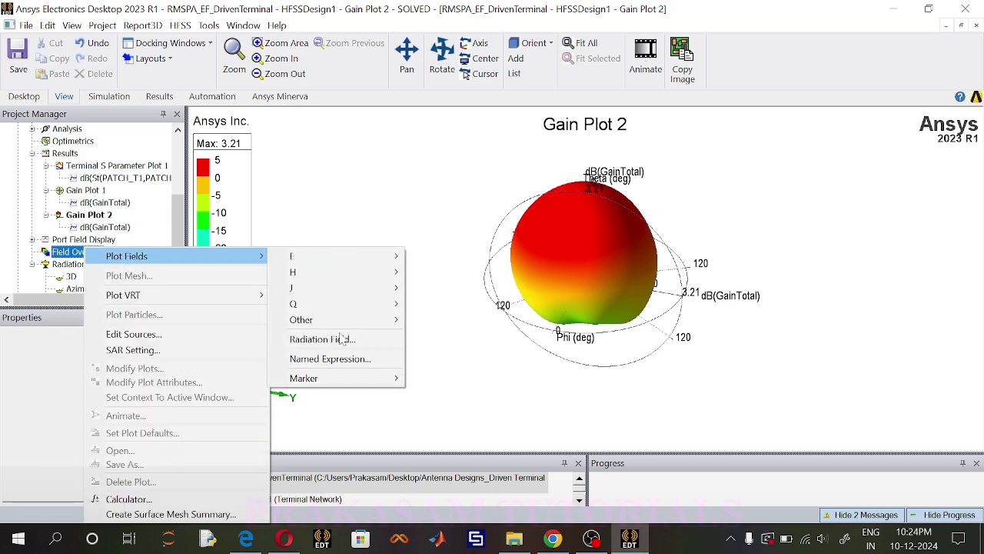
{"action": "left_click", "coordinate": [341, 342]}
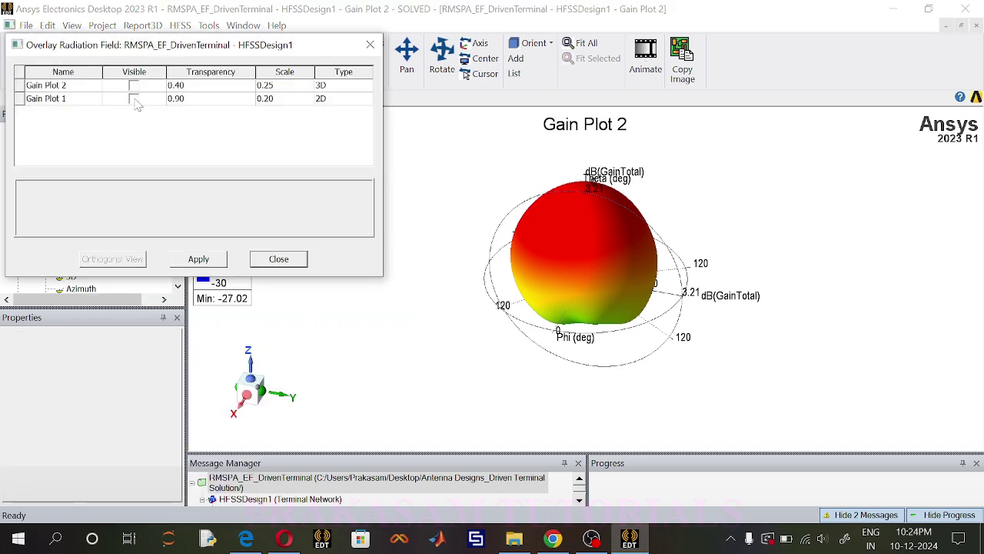
{"action": "left_click", "coordinate": [134, 86]}
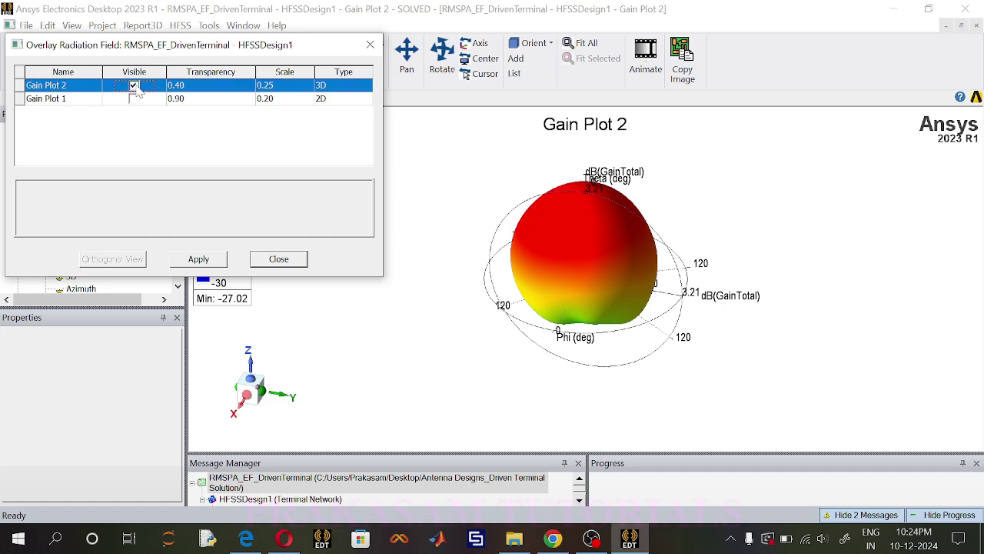
{"action": "left_click", "coordinate": [199, 259]}
{"action": "left_click", "coordinate": [279, 260]}
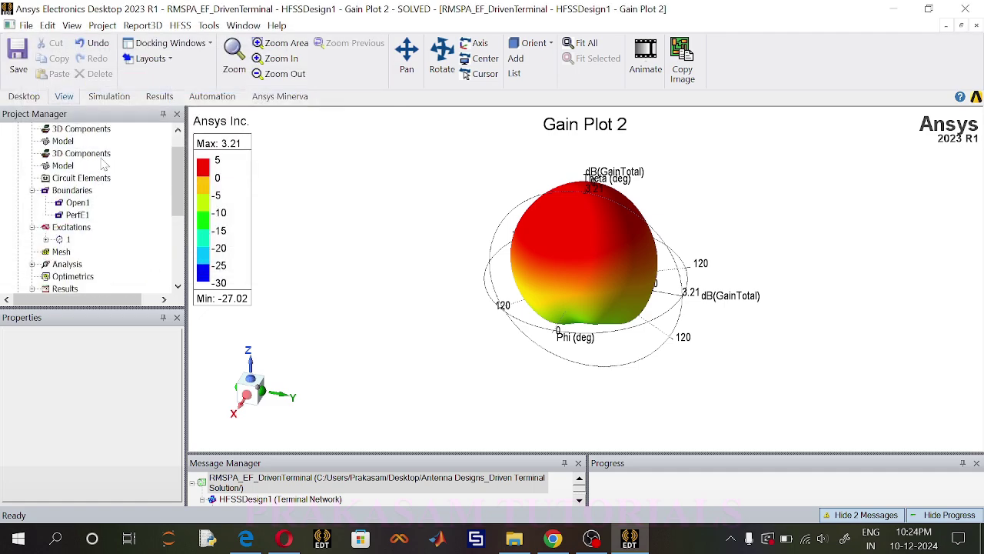
Open the 3D model of HFSSDesign1 and examine the 3D gain overlay on the patch antenna
{"action": "double_click", "coordinate": [106, 143]}
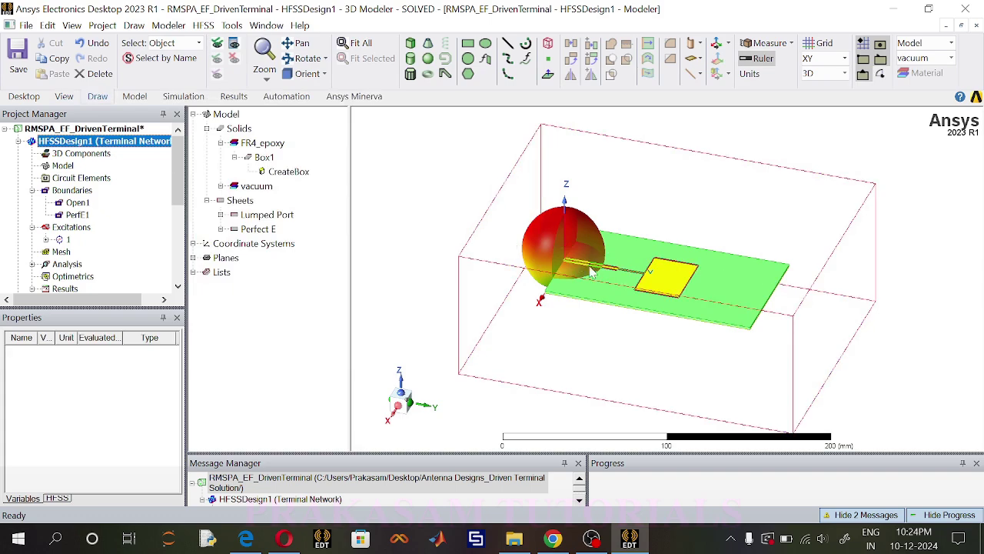
{"action": "scroll", "coordinate": [561, 231], "scroll_direction": "up", "scroll_amount": 3}
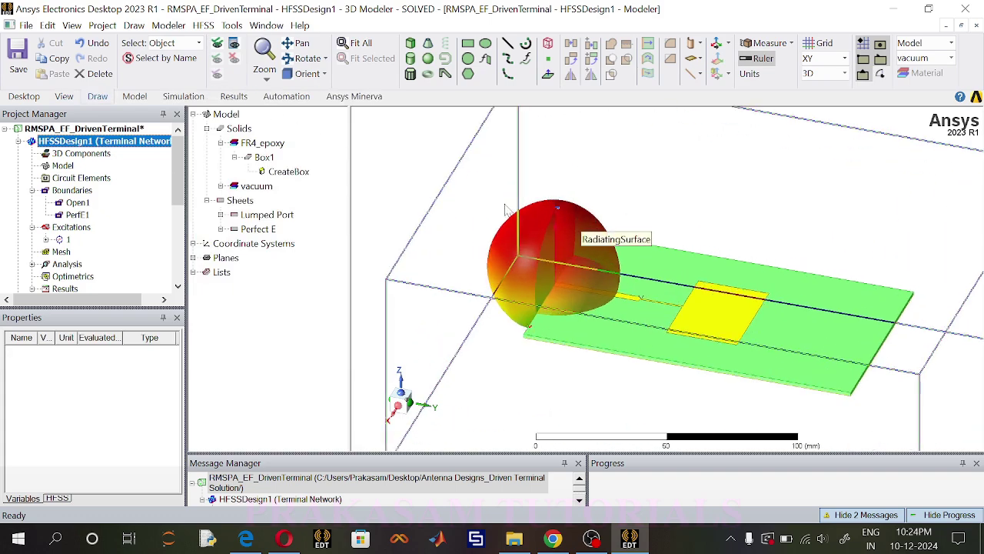
{"action": "left_click", "coordinate": [360, 44]}
{"action": "left_click", "coordinate": [666, 323]}
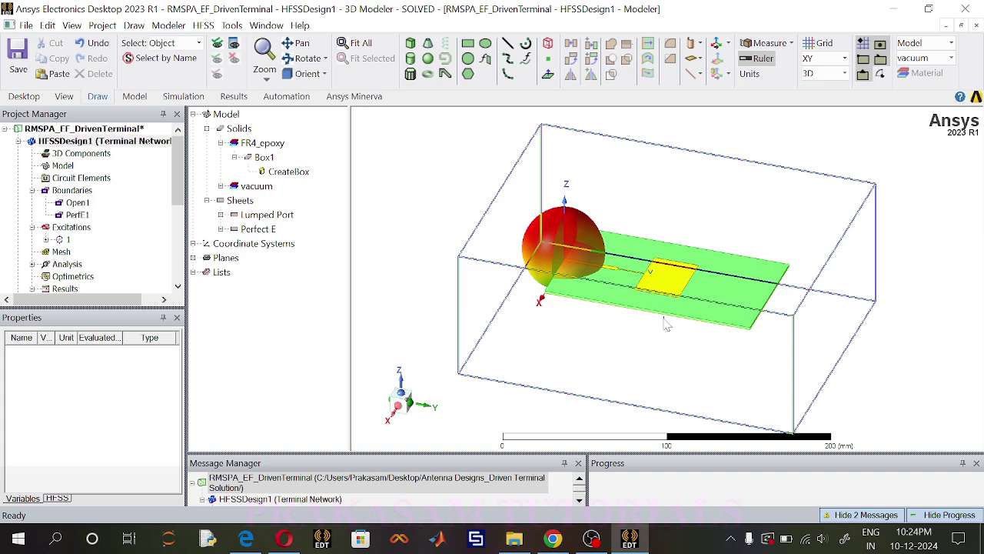
{"action": "left_click", "coordinate": [547, 428]}
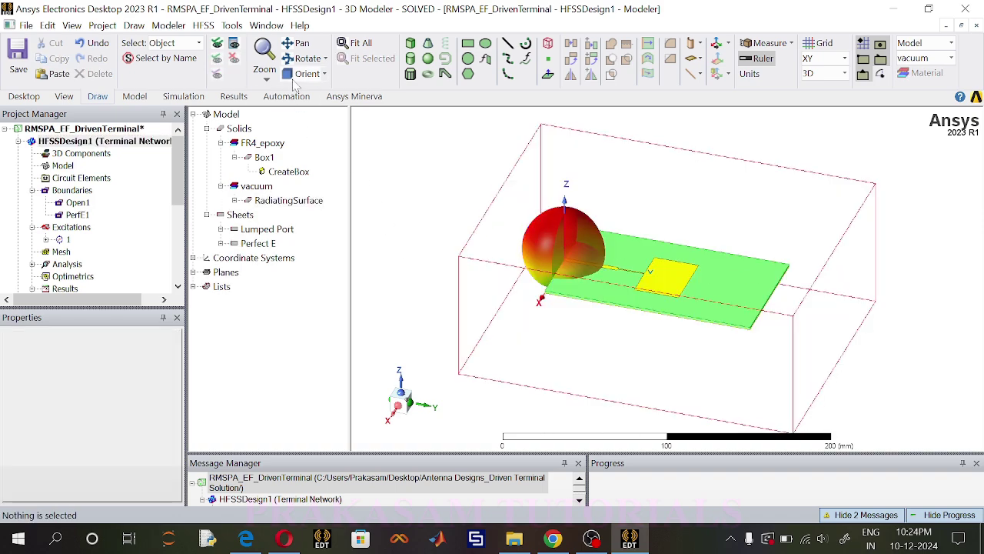